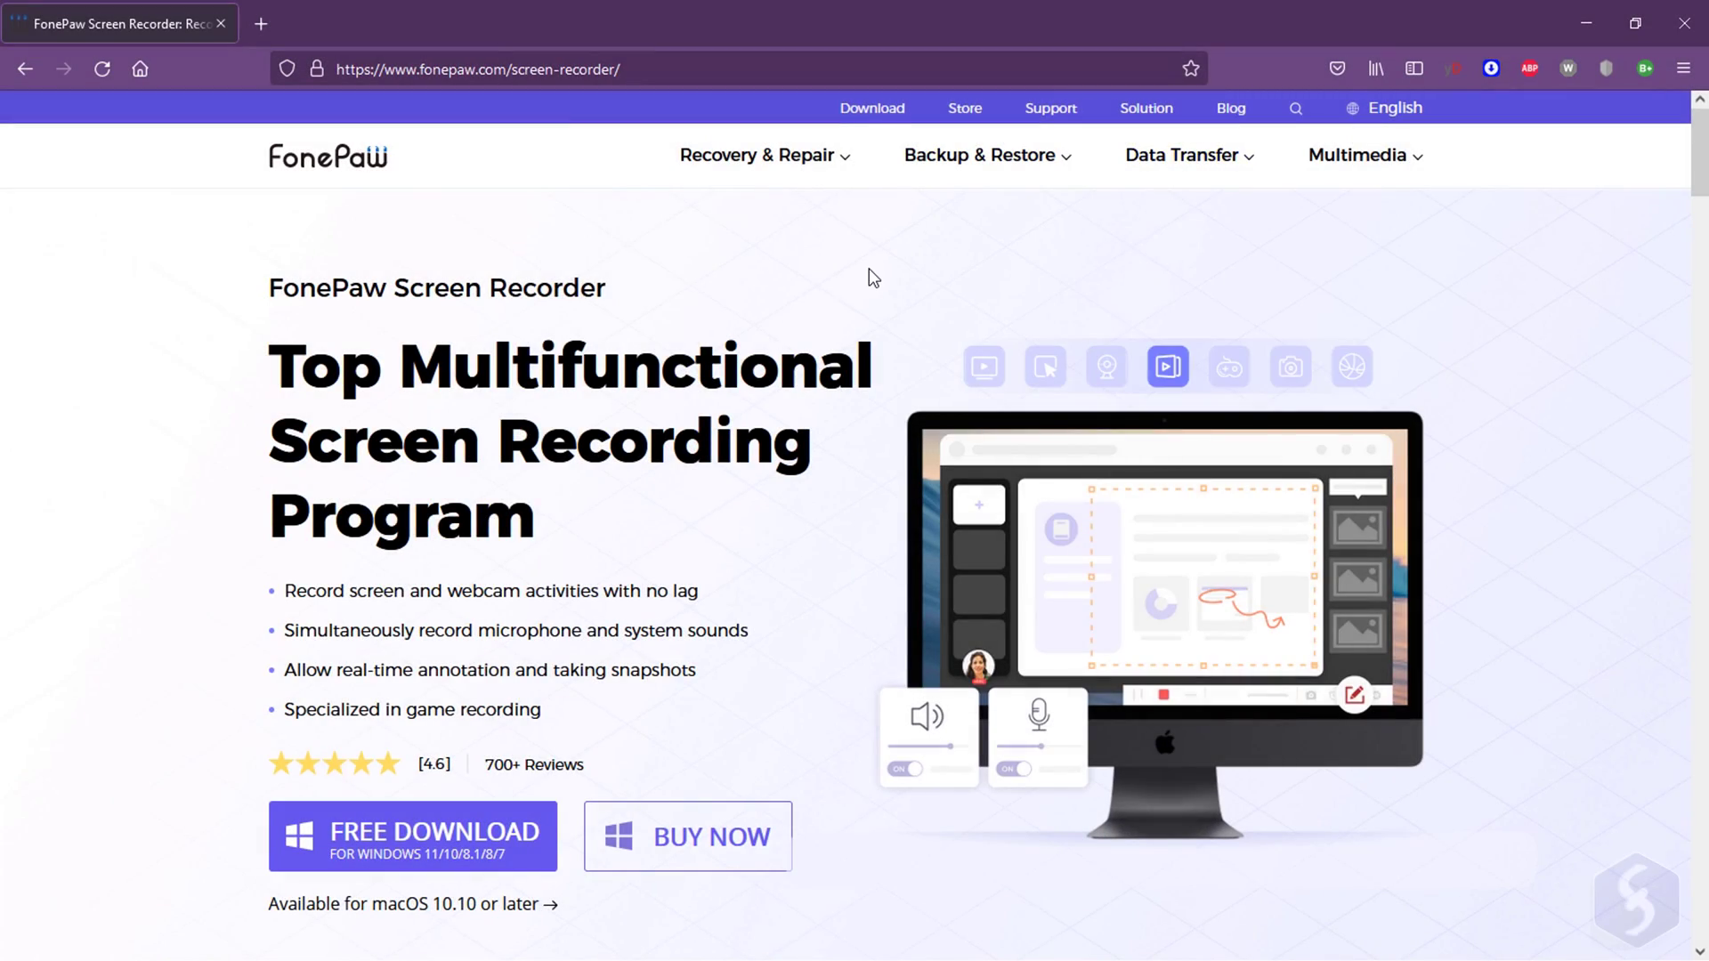
Scroll down the FonePaw Screen Recorder product page and switch to the macOS version
{"action": "scroll", "coordinate": [868, 270], "scroll_direction": "down", "scroll_amount": 7}
{"action": "scroll", "coordinate": [870, 289], "scroll_direction": "down", "scroll_amount": 3}
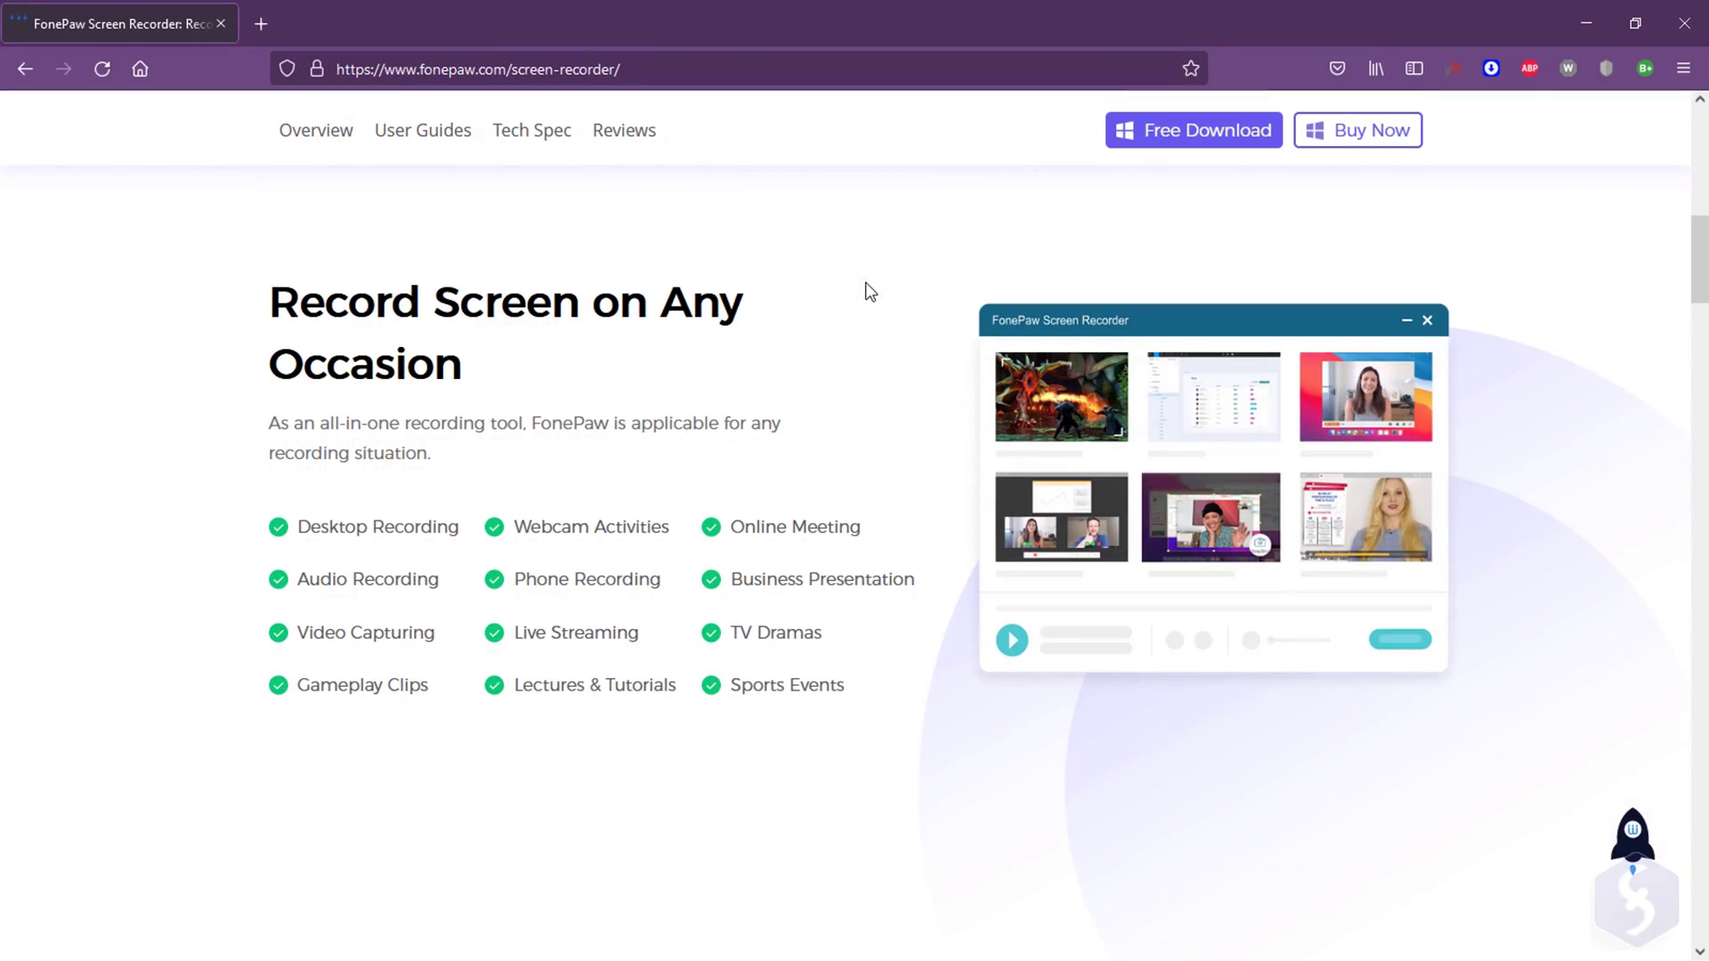
{"action": "scroll", "coordinate": [855, 639], "scroll_direction": "down", "scroll_amount": 10}
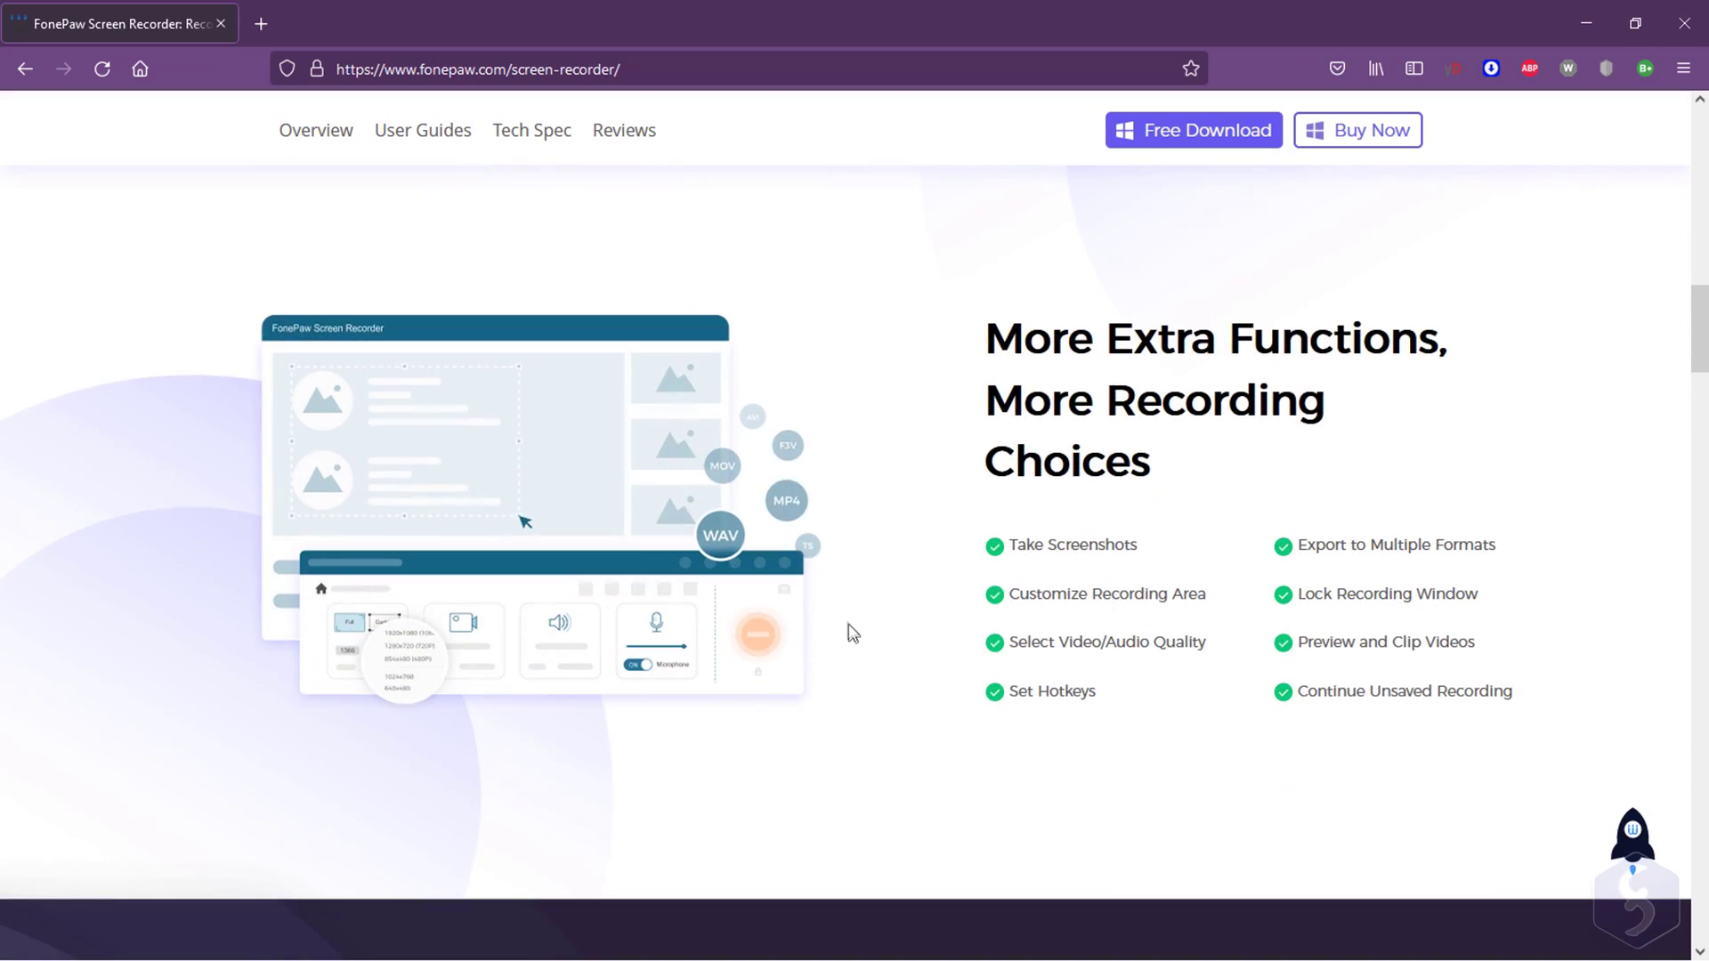
{"action": "scroll", "coordinate": [844, 620], "scroll_direction": "down", "scroll_amount": 3}
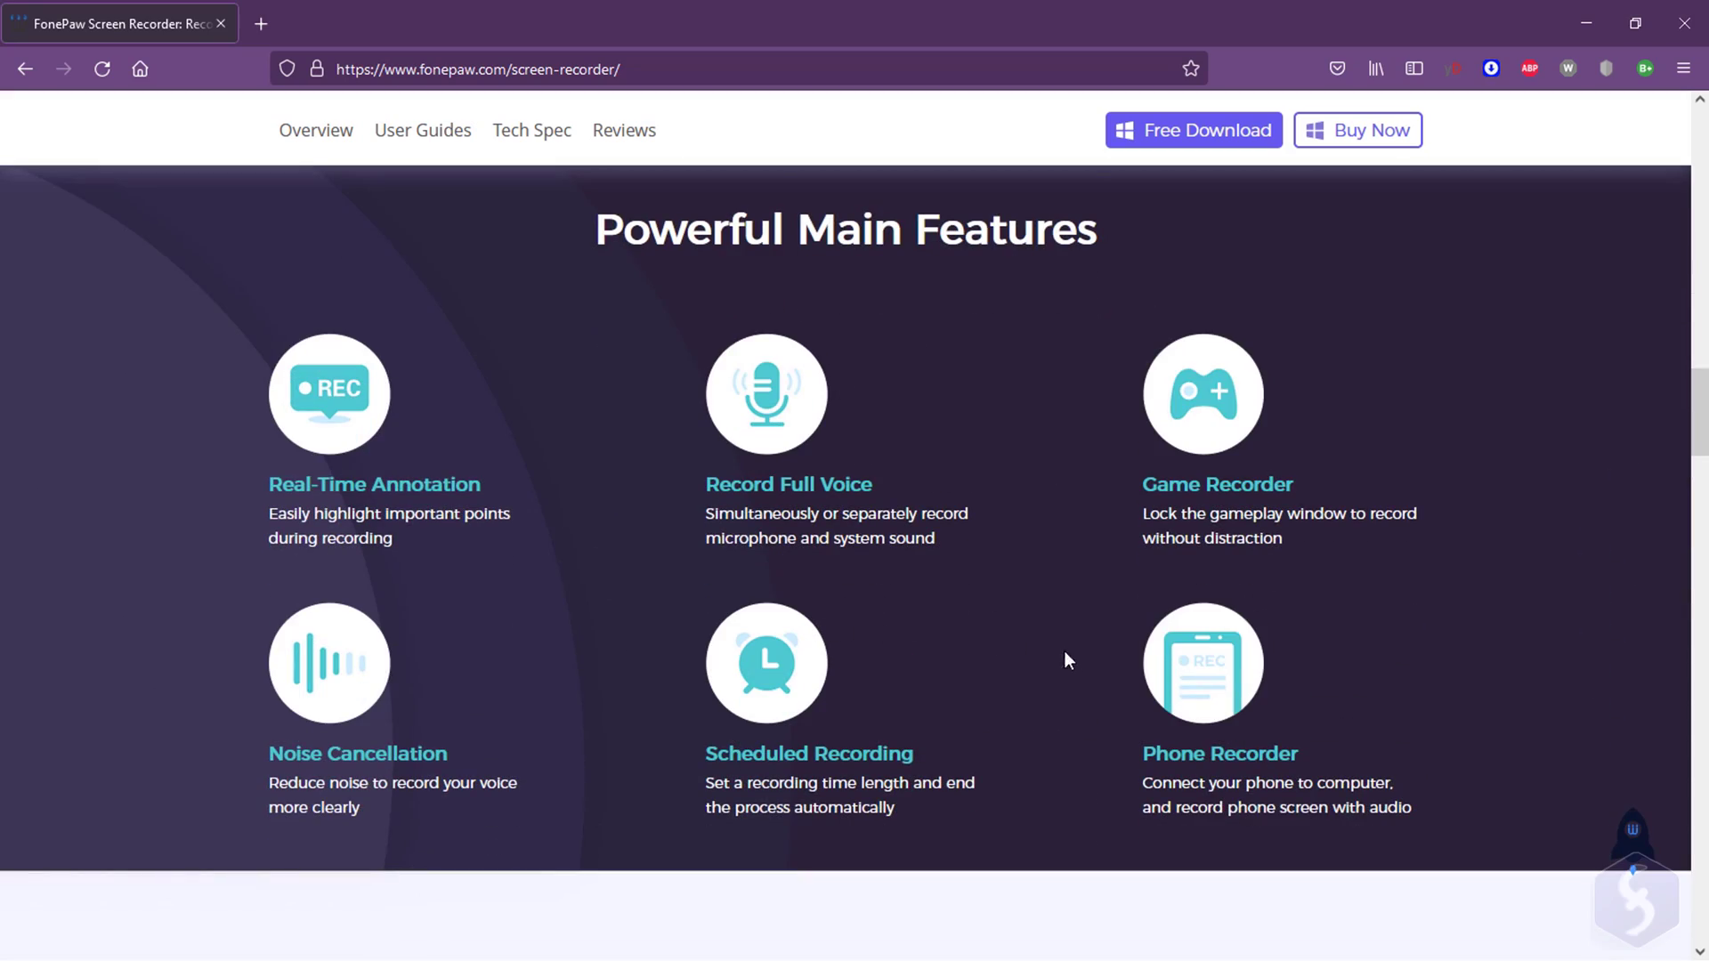
{"action": "scroll", "coordinate": [1064, 658], "scroll_direction": "down", "scroll_amount": 6}
{"action": "scroll", "coordinate": [1015, 668], "scroll_direction": "down", "scroll_amount": 13}
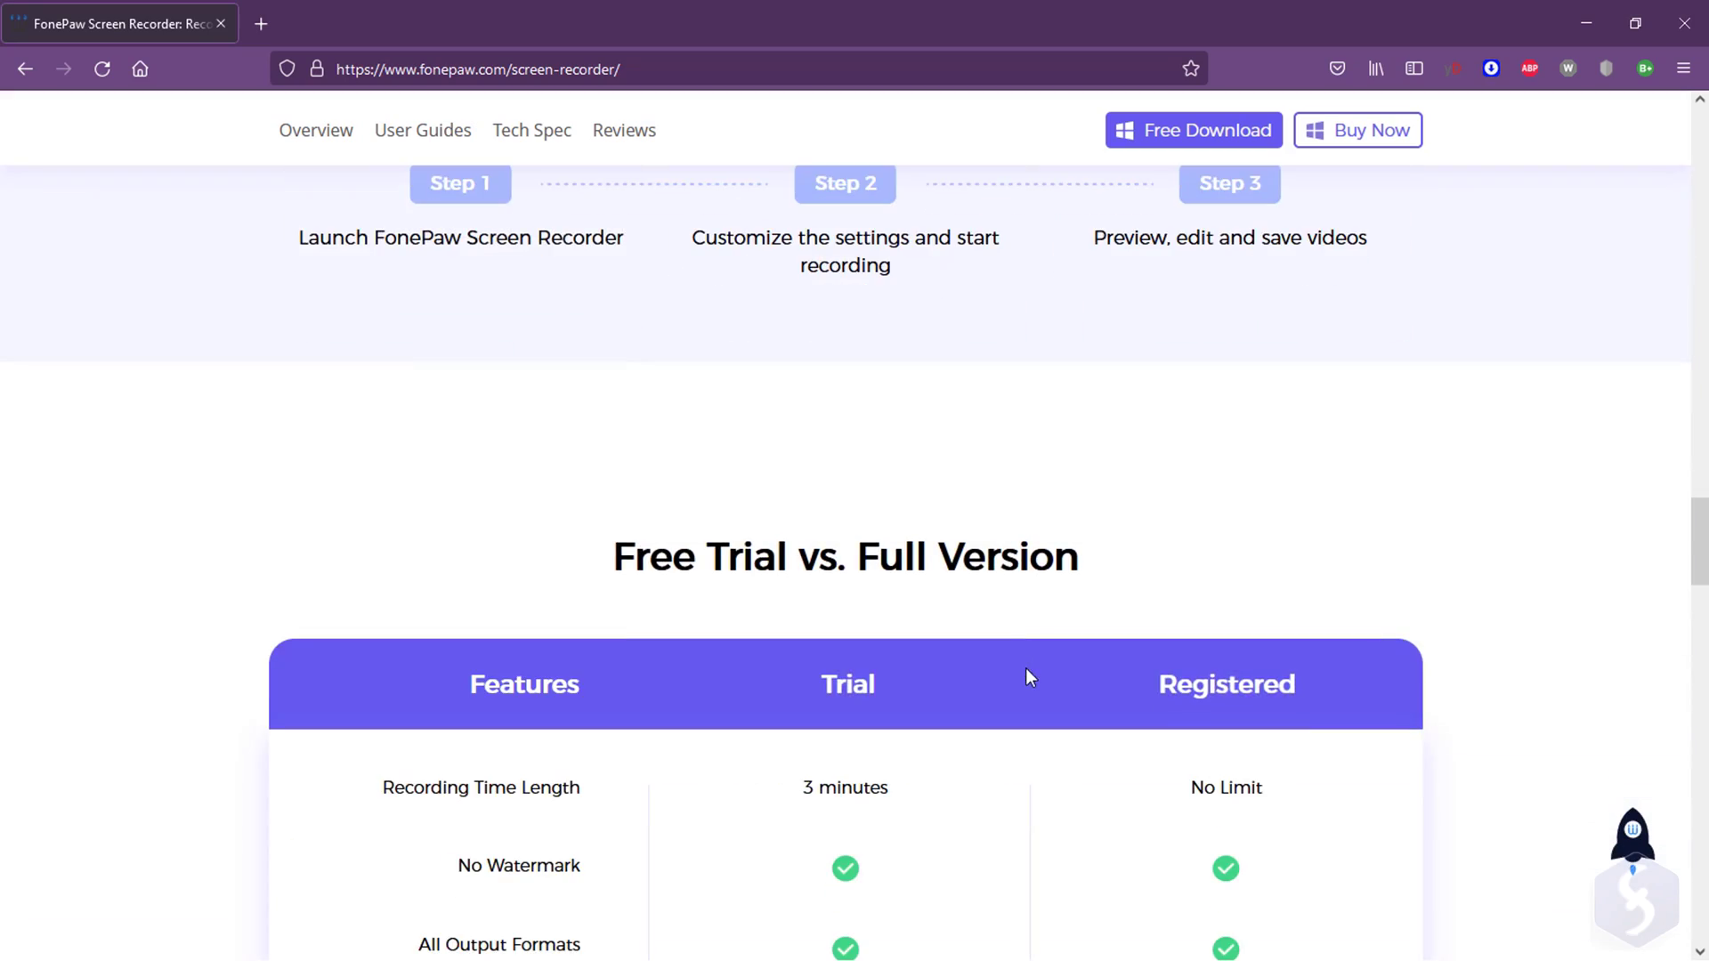
{"action": "scroll", "coordinate": [1013, 681], "scroll_direction": "down", "scroll_amount": 4}
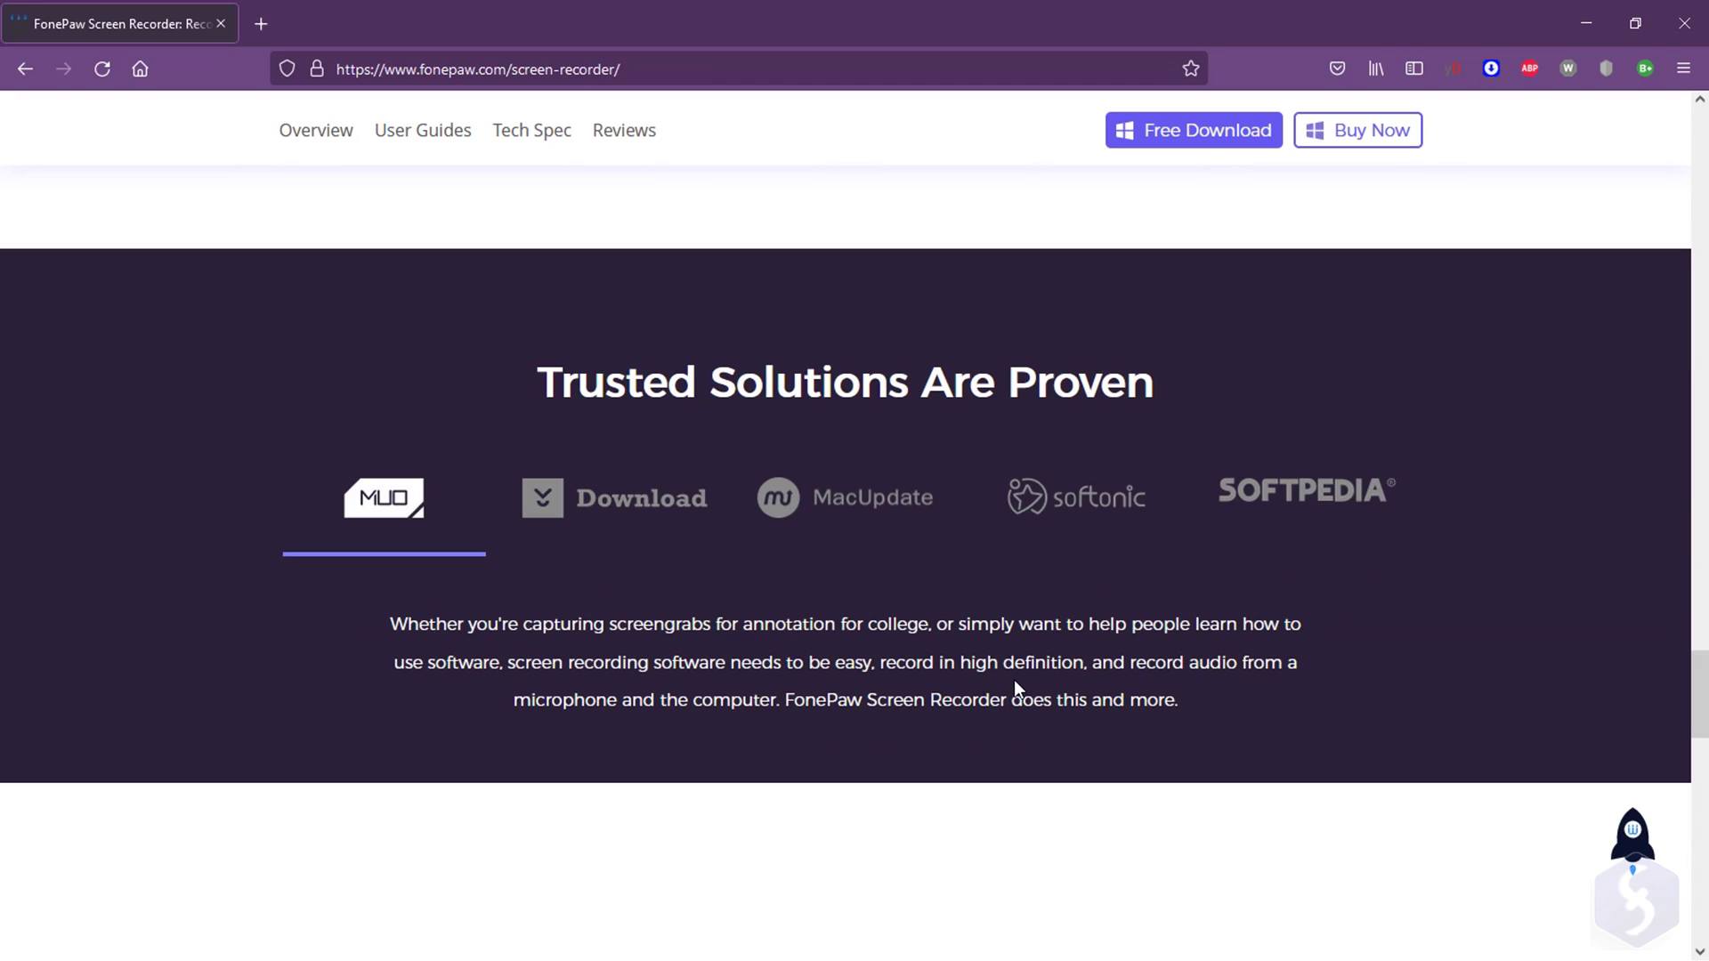
{"action": "scroll", "coordinate": [1013, 680], "scroll_direction": "down", "scroll_amount": 3}
{"action": "scroll", "coordinate": [1015, 681], "scroll_direction": "down", "scroll_amount": 3}
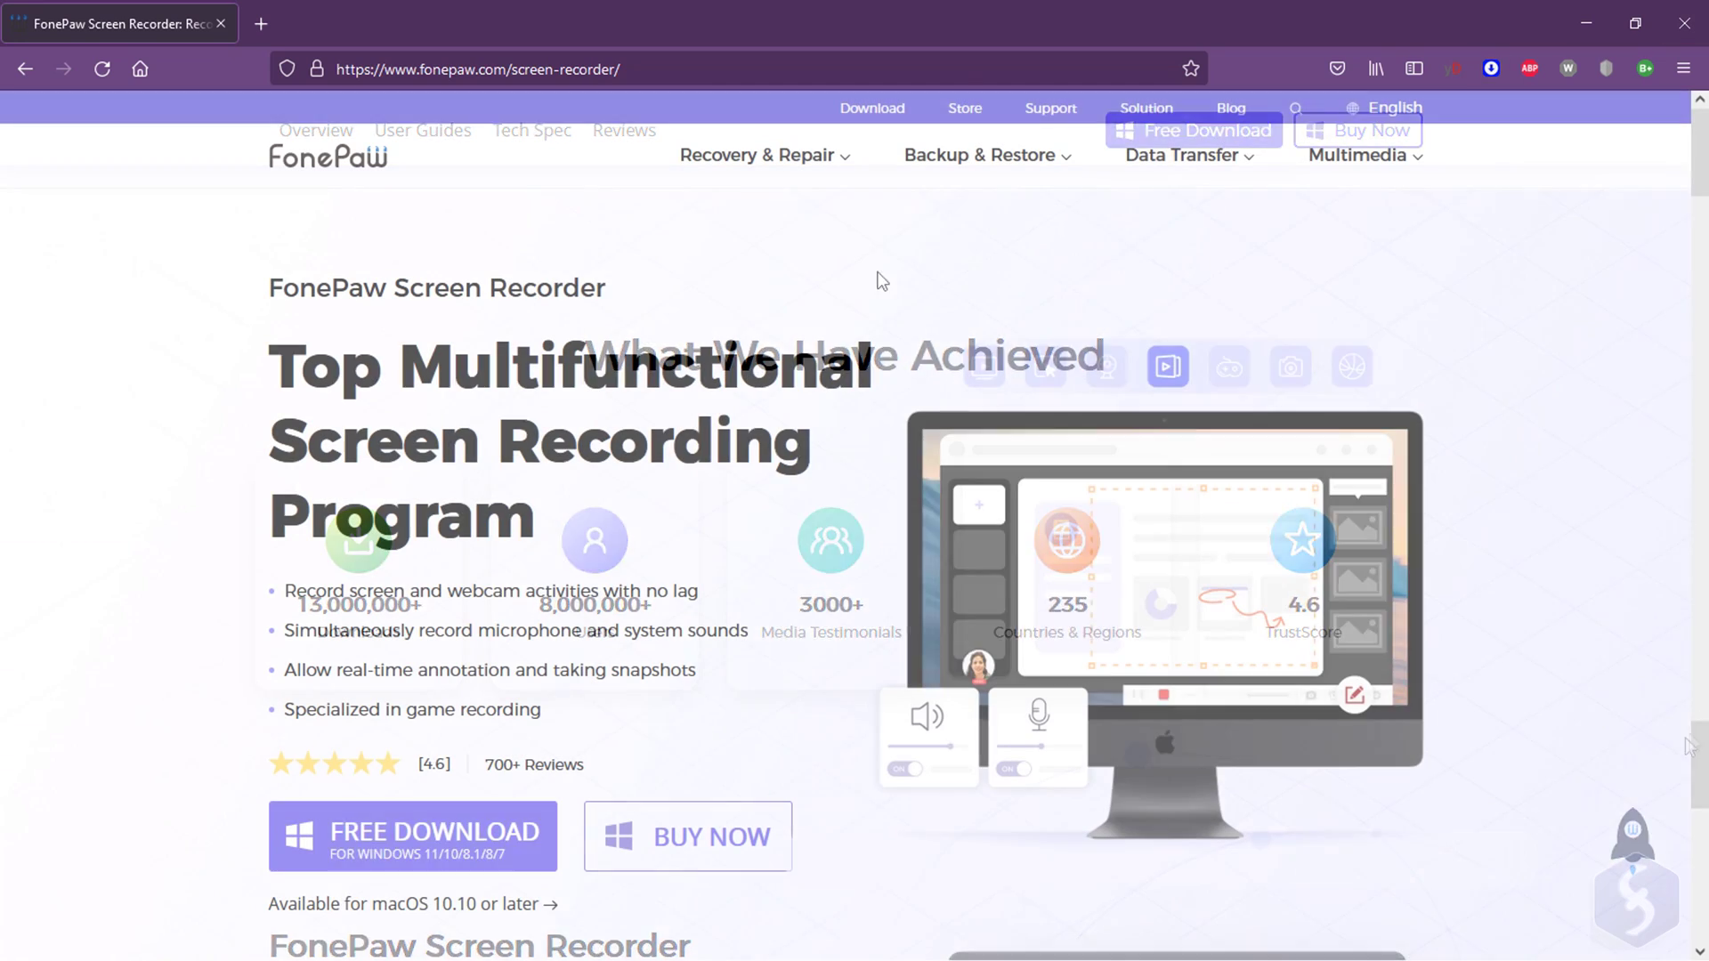
{"action": "scroll", "coordinate": [731, 435], "scroll_direction": "down", "scroll_amount": 2}
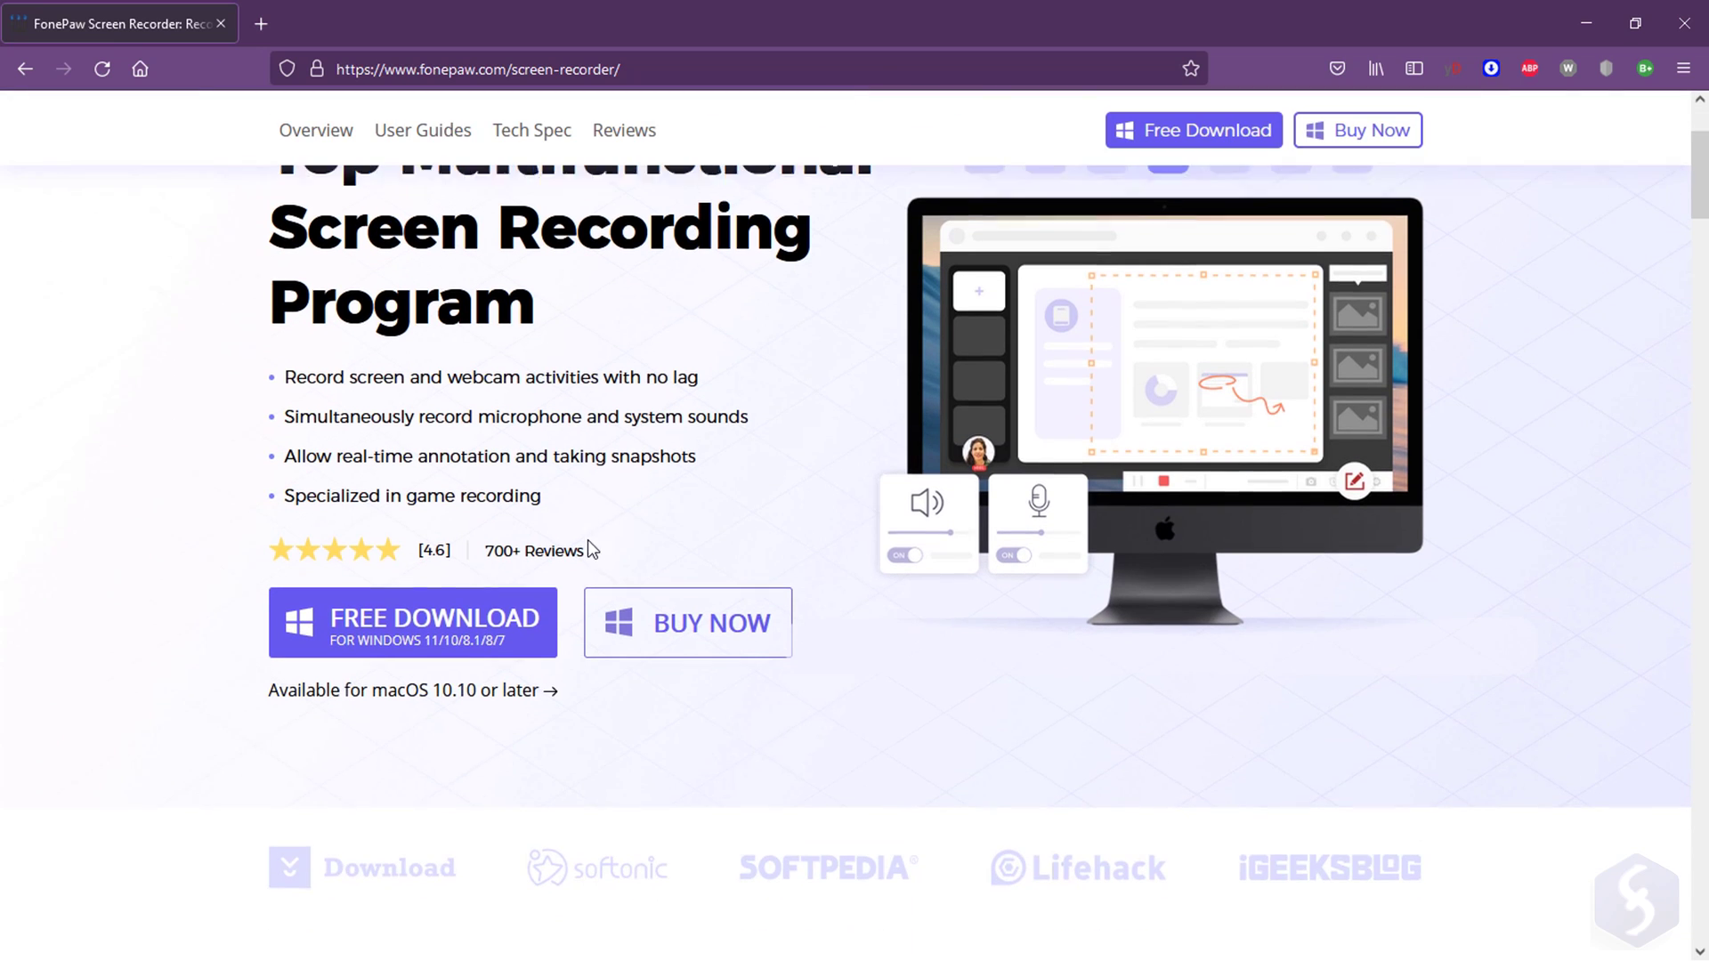
{"action": "left_click", "coordinate": [418, 693]}
Go to the BUY NOW store page and scroll to the One-Month, One-Year and Lifetime plans
{"action": "left_click", "coordinate": [687, 621]}
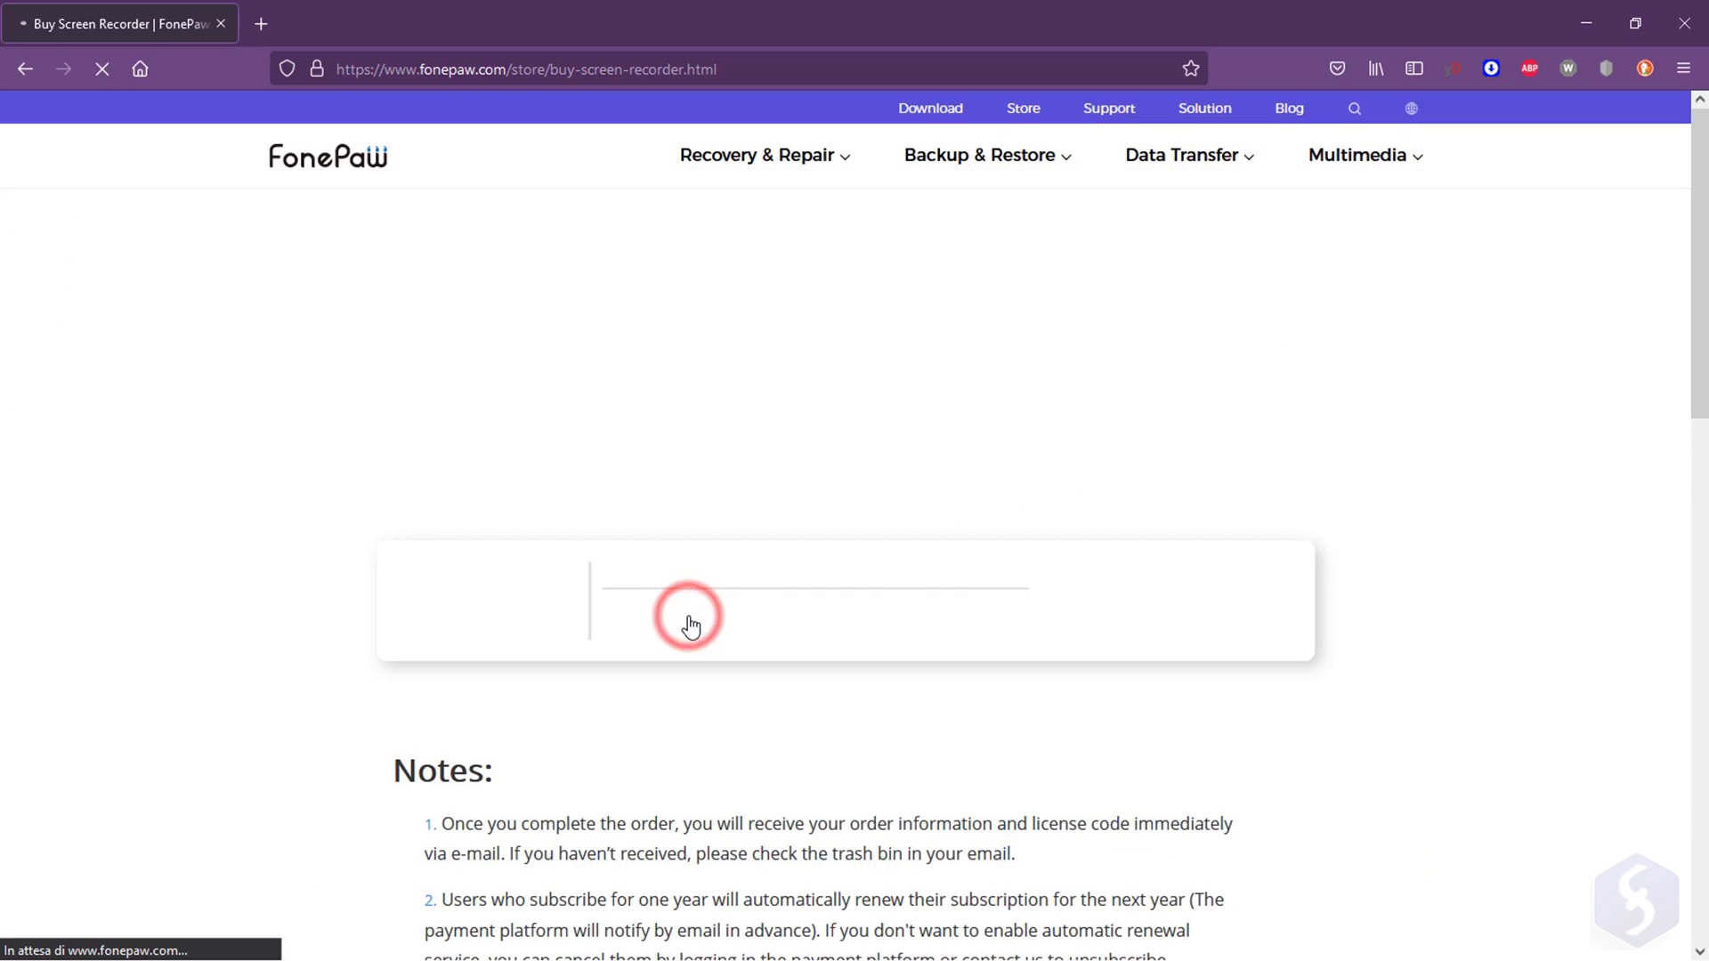
{"action": "scroll", "coordinate": [1582, 494], "scroll_direction": "down", "scroll_amount": 1}
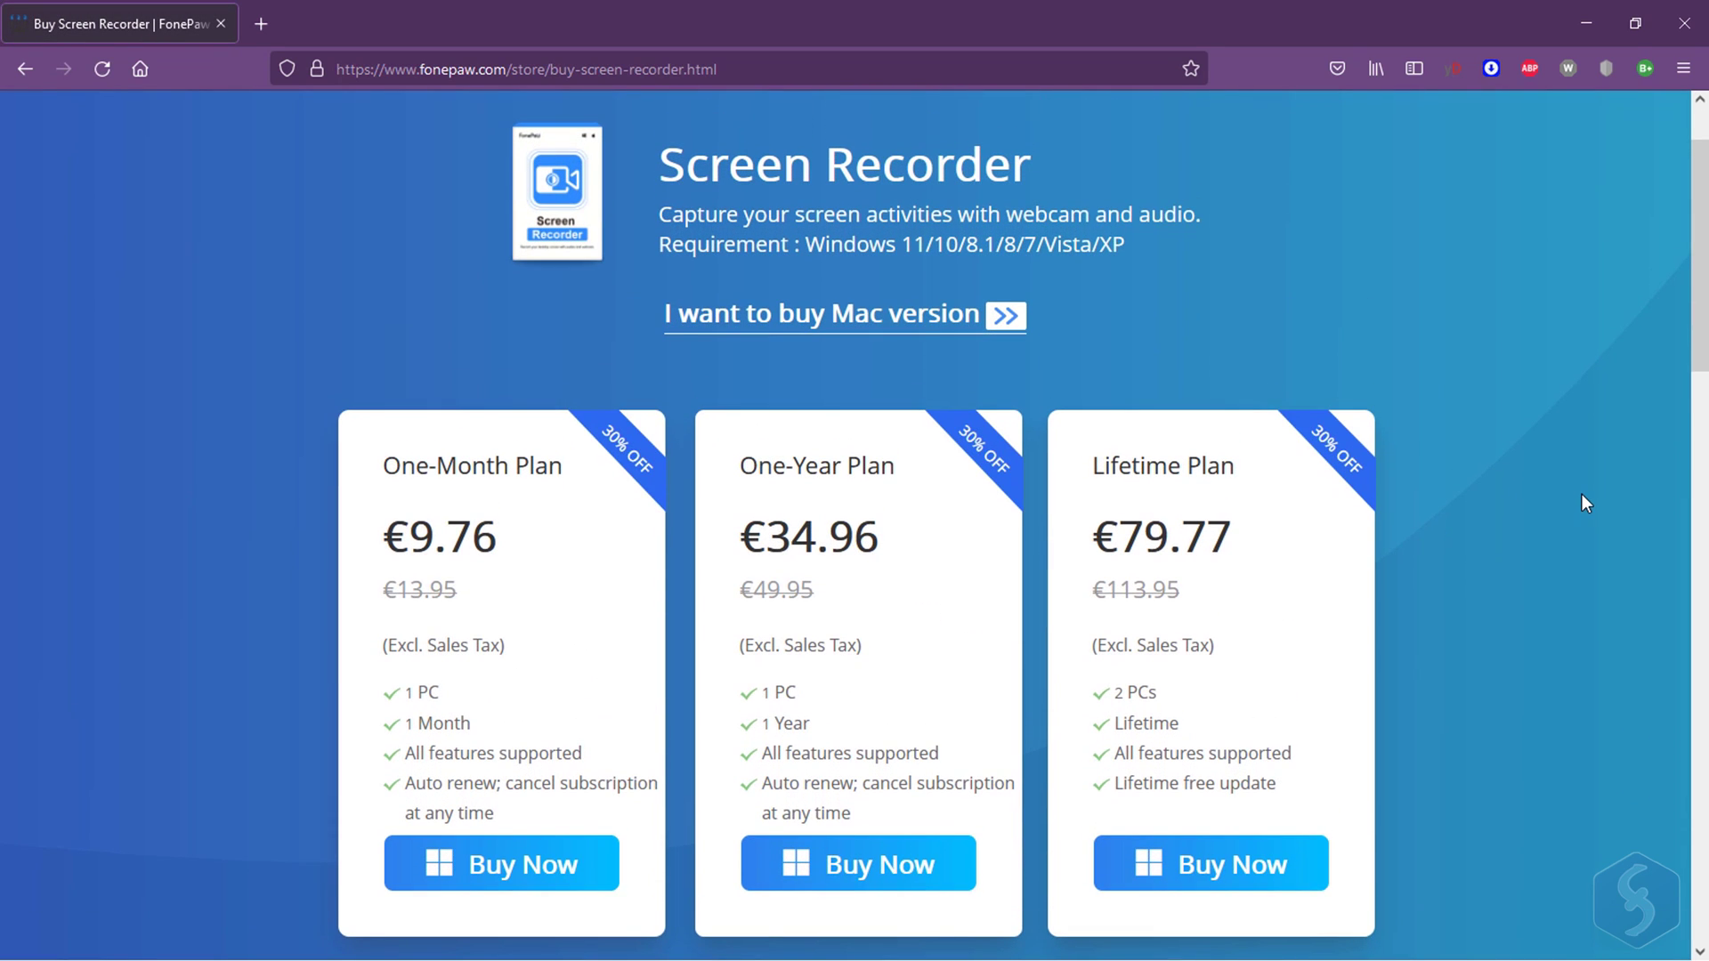
{"action": "scroll", "coordinate": [1583, 503], "scroll_direction": "down", "scroll_amount": 12}
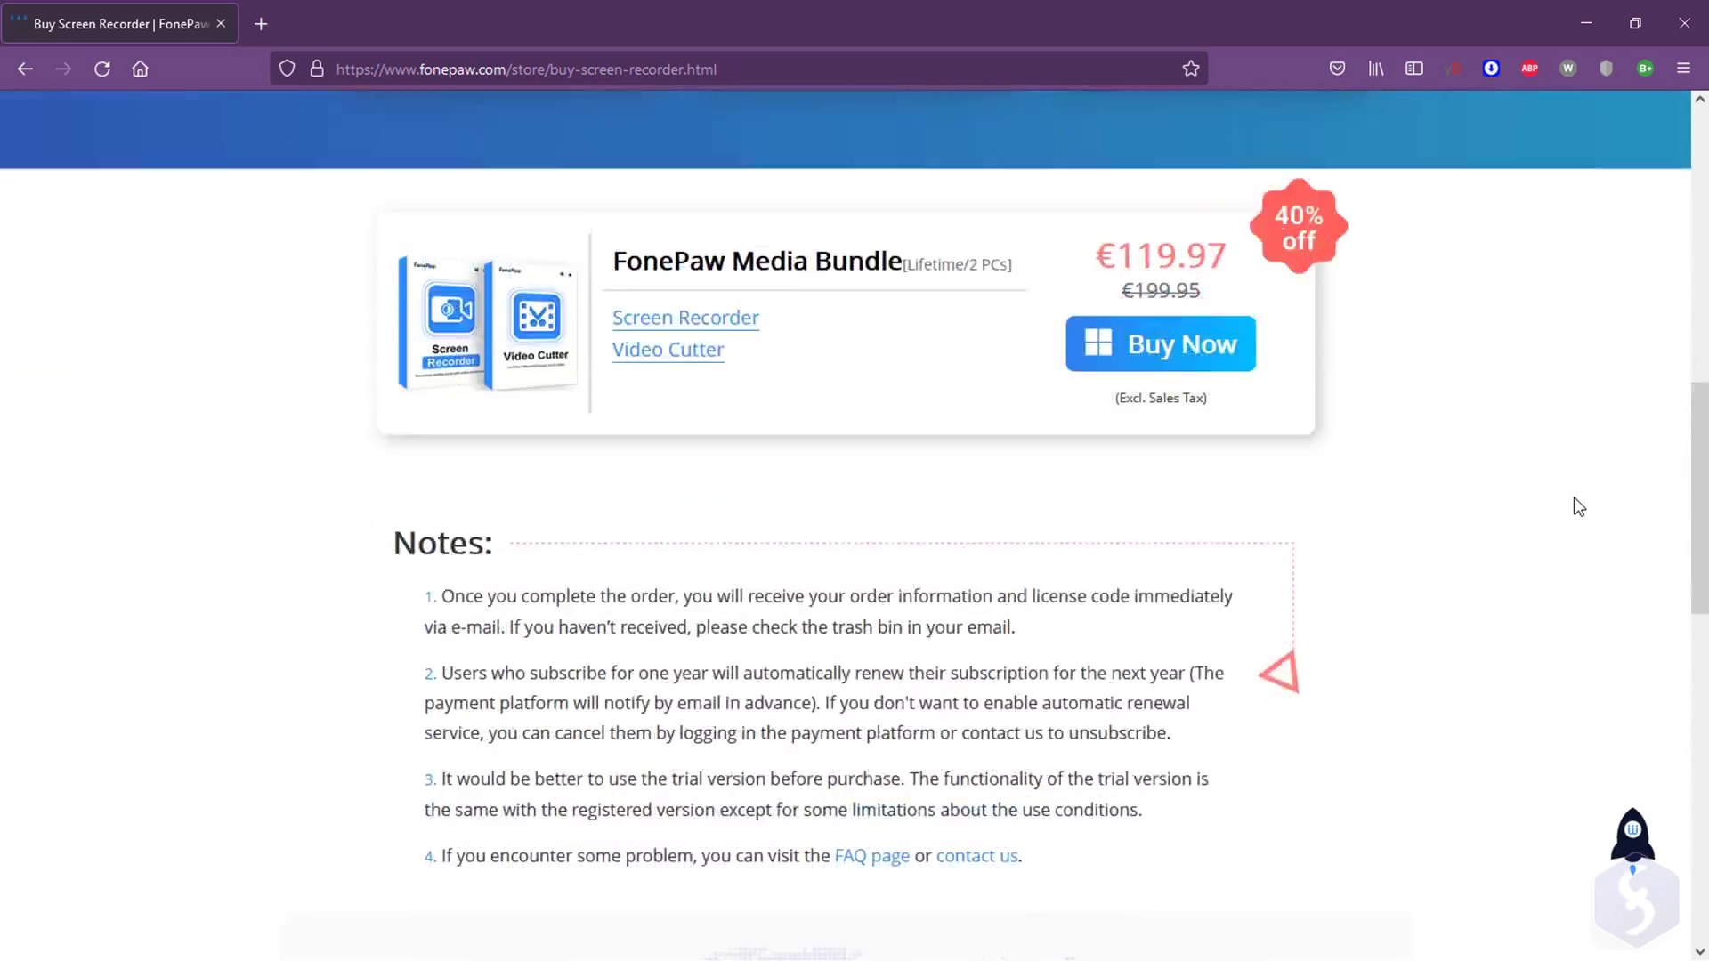
{"action": "scroll", "coordinate": [1572, 496], "scroll_direction": "down", "scroll_amount": 3}
{"action": "scroll", "coordinate": [1563, 509], "scroll_direction": "up", "scroll_amount": 15}
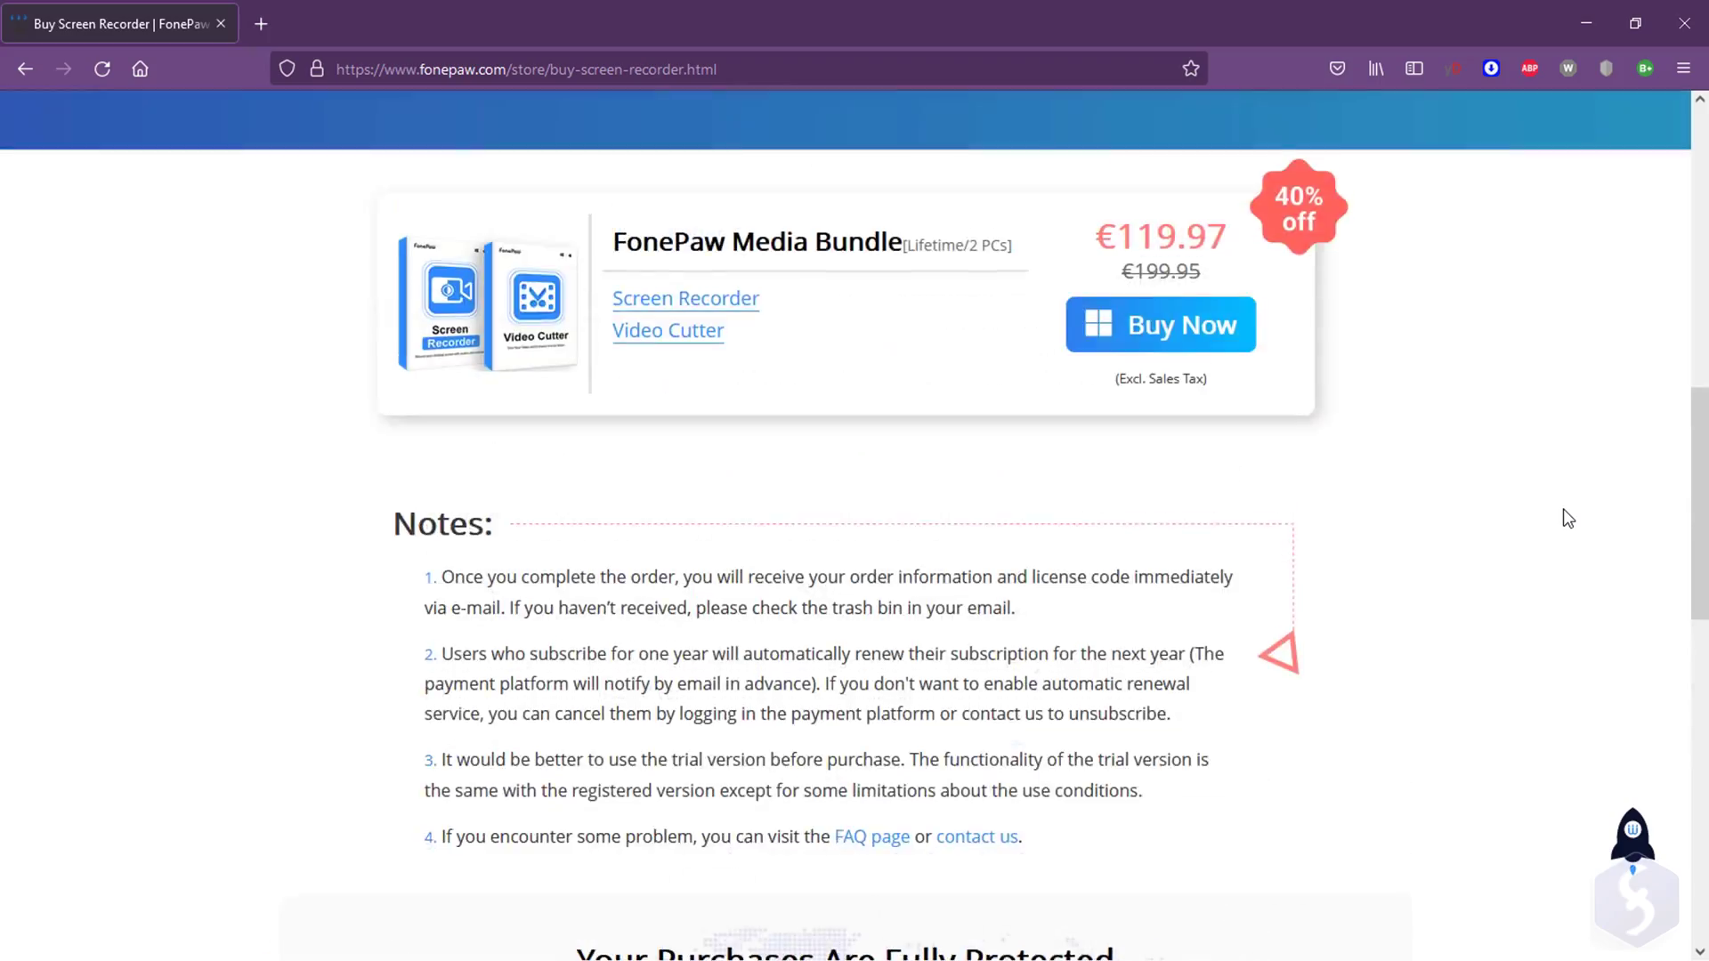
{"action": "scroll", "coordinate": [1563, 522], "scroll_direction": "up", "scroll_amount": 2}
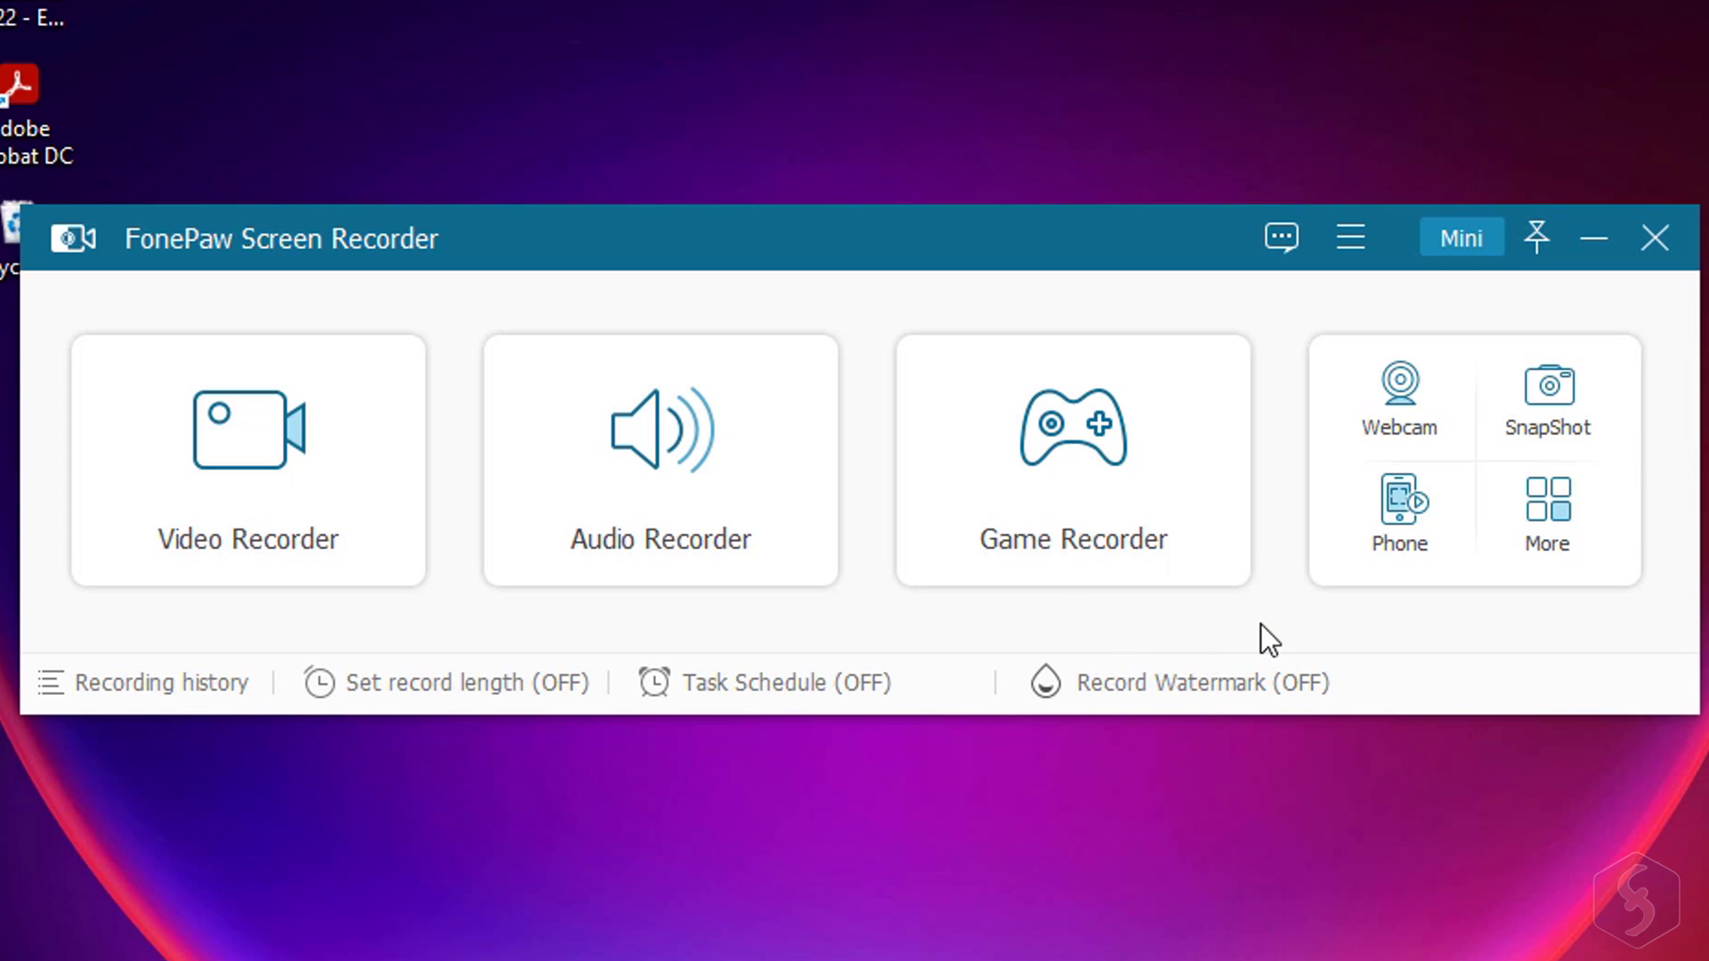
In Video Recorder, test the display, Webcam, System Sound and Microphone switches, leaving only display and System Sound on
{"action": "left_click", "coordinate": [279, 479]}
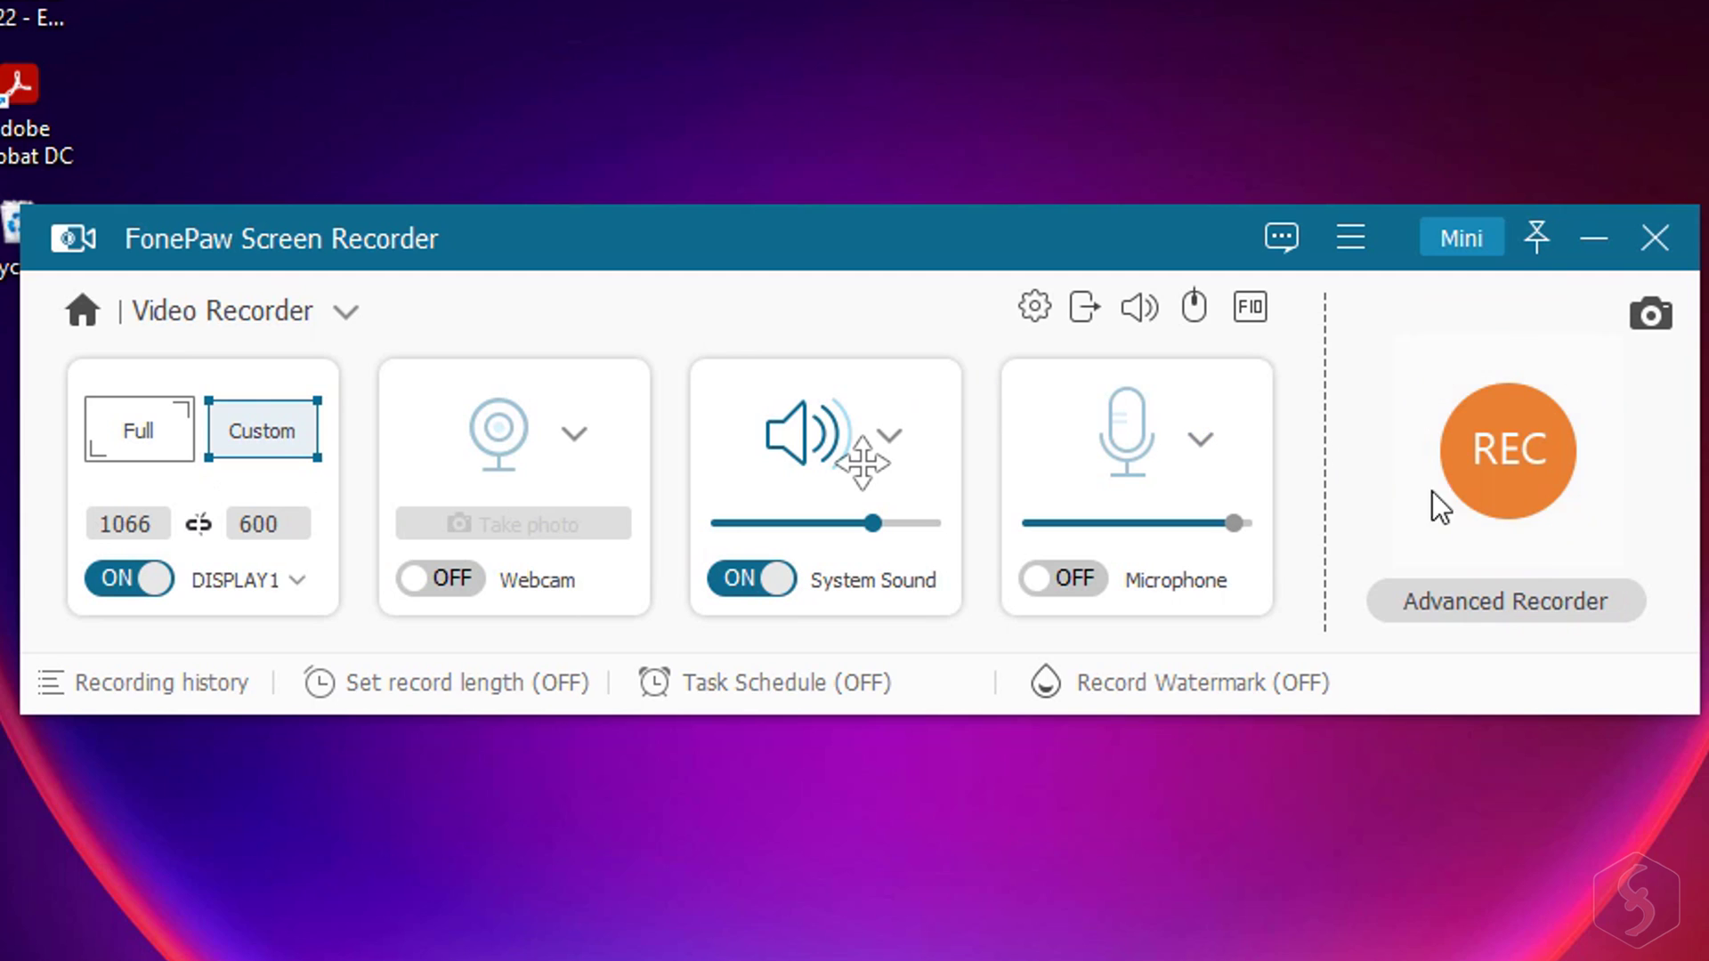
{"action": "left_click", "coordinate": [162, 583]}
{"action": "left_click", "coordinate": [136, 583]}
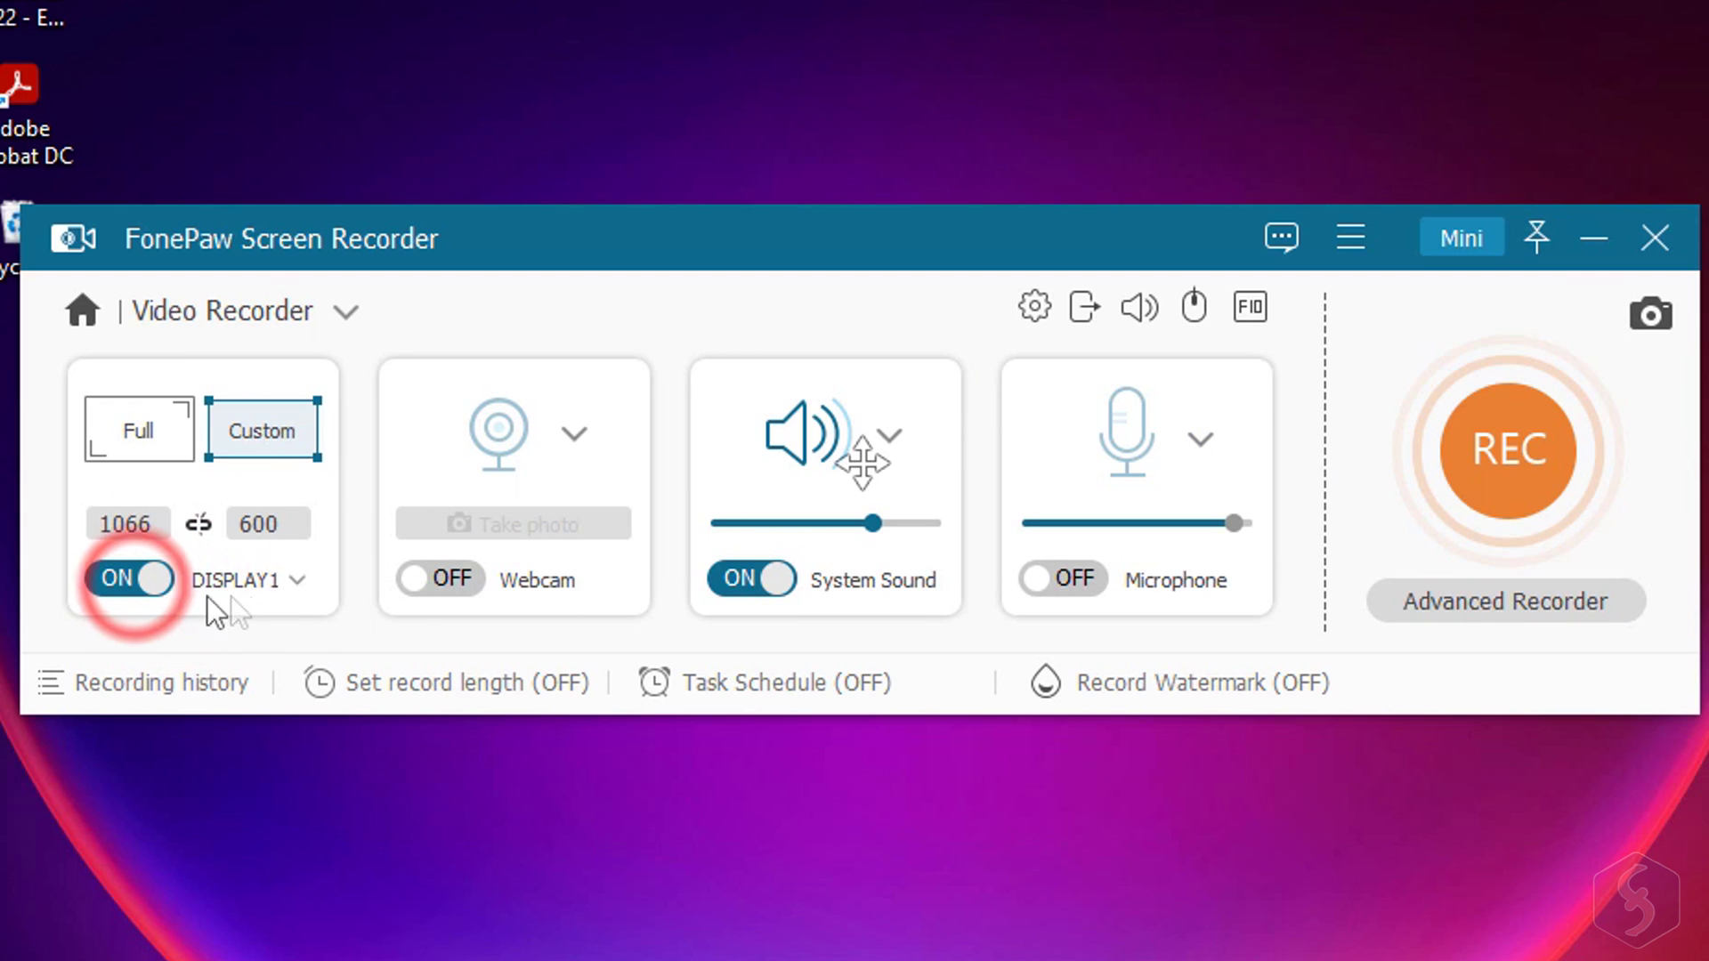
{"action": "left_click", "coordinate": [454, 583]}
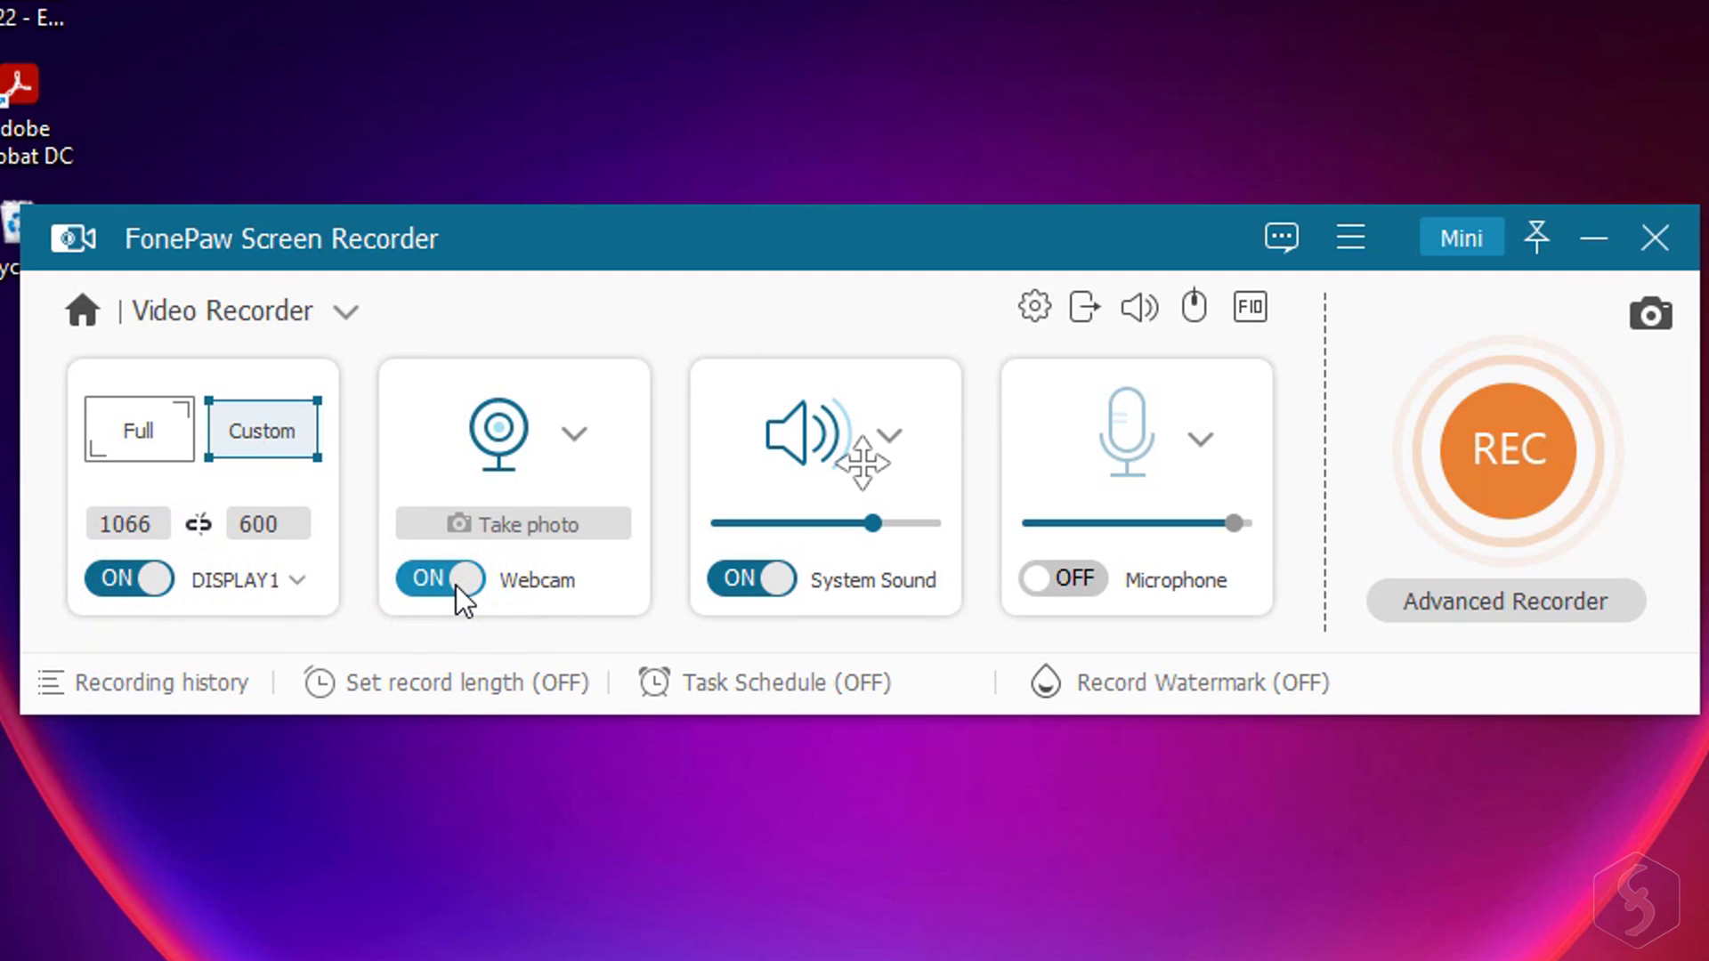
{"action": "left_click", "coordinate": [455, 583]}
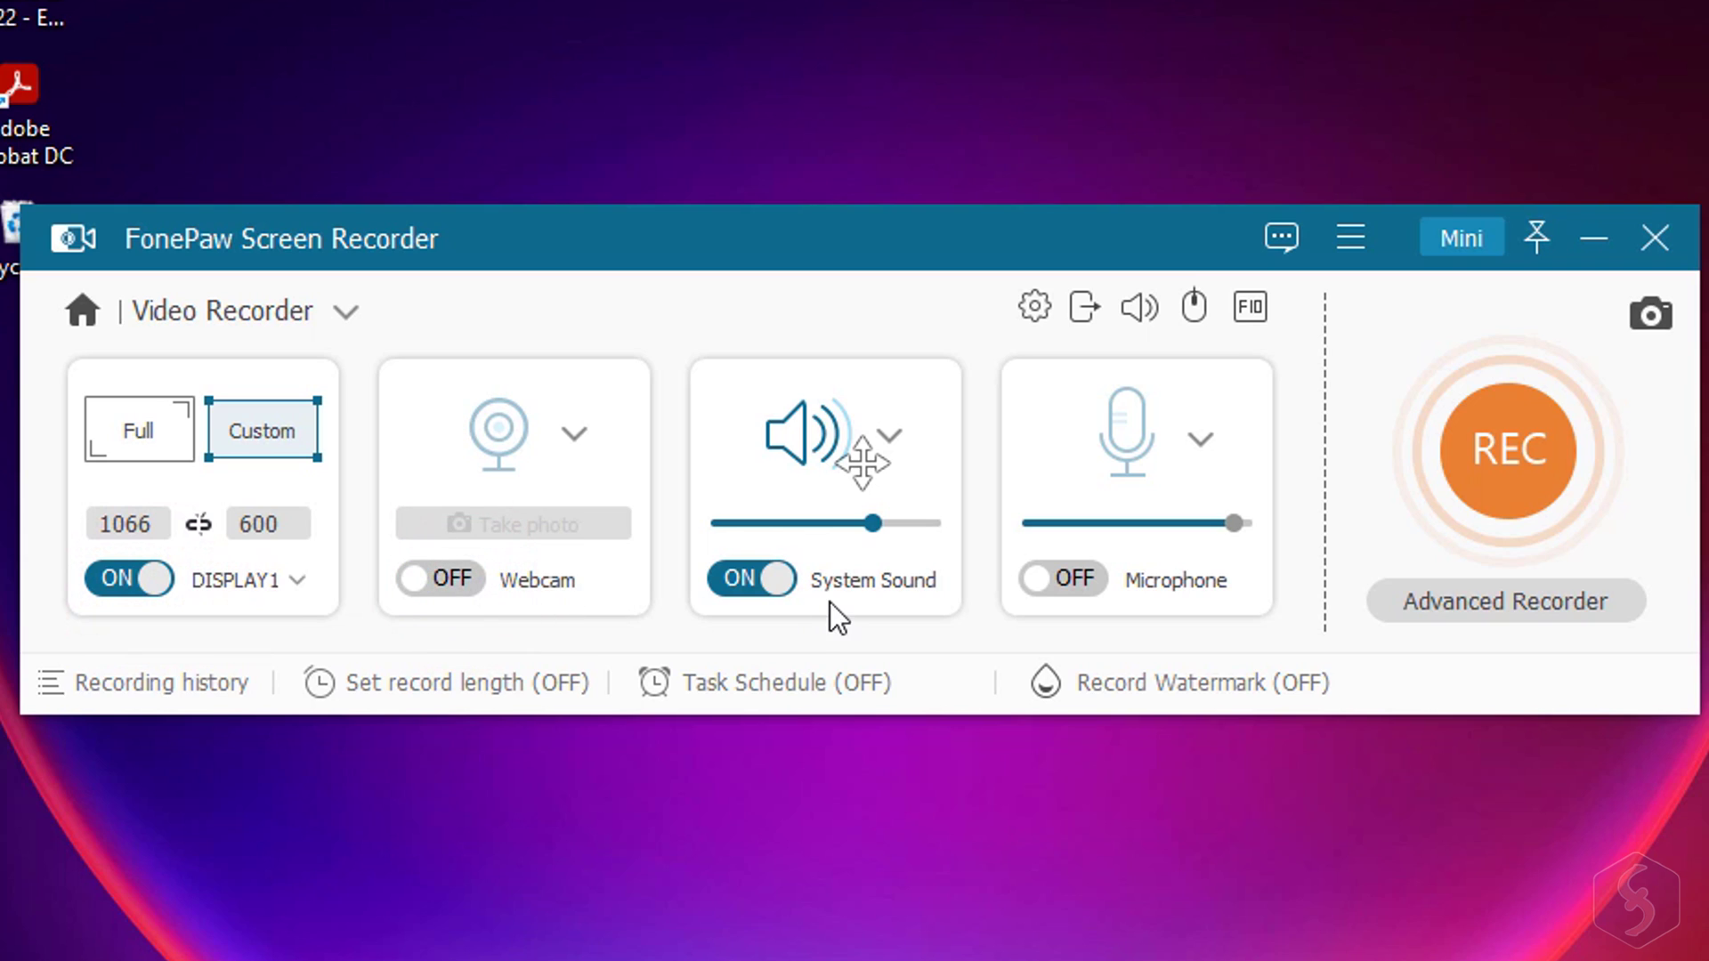
{"action": "left_click", "coordinate": [776, 583]}
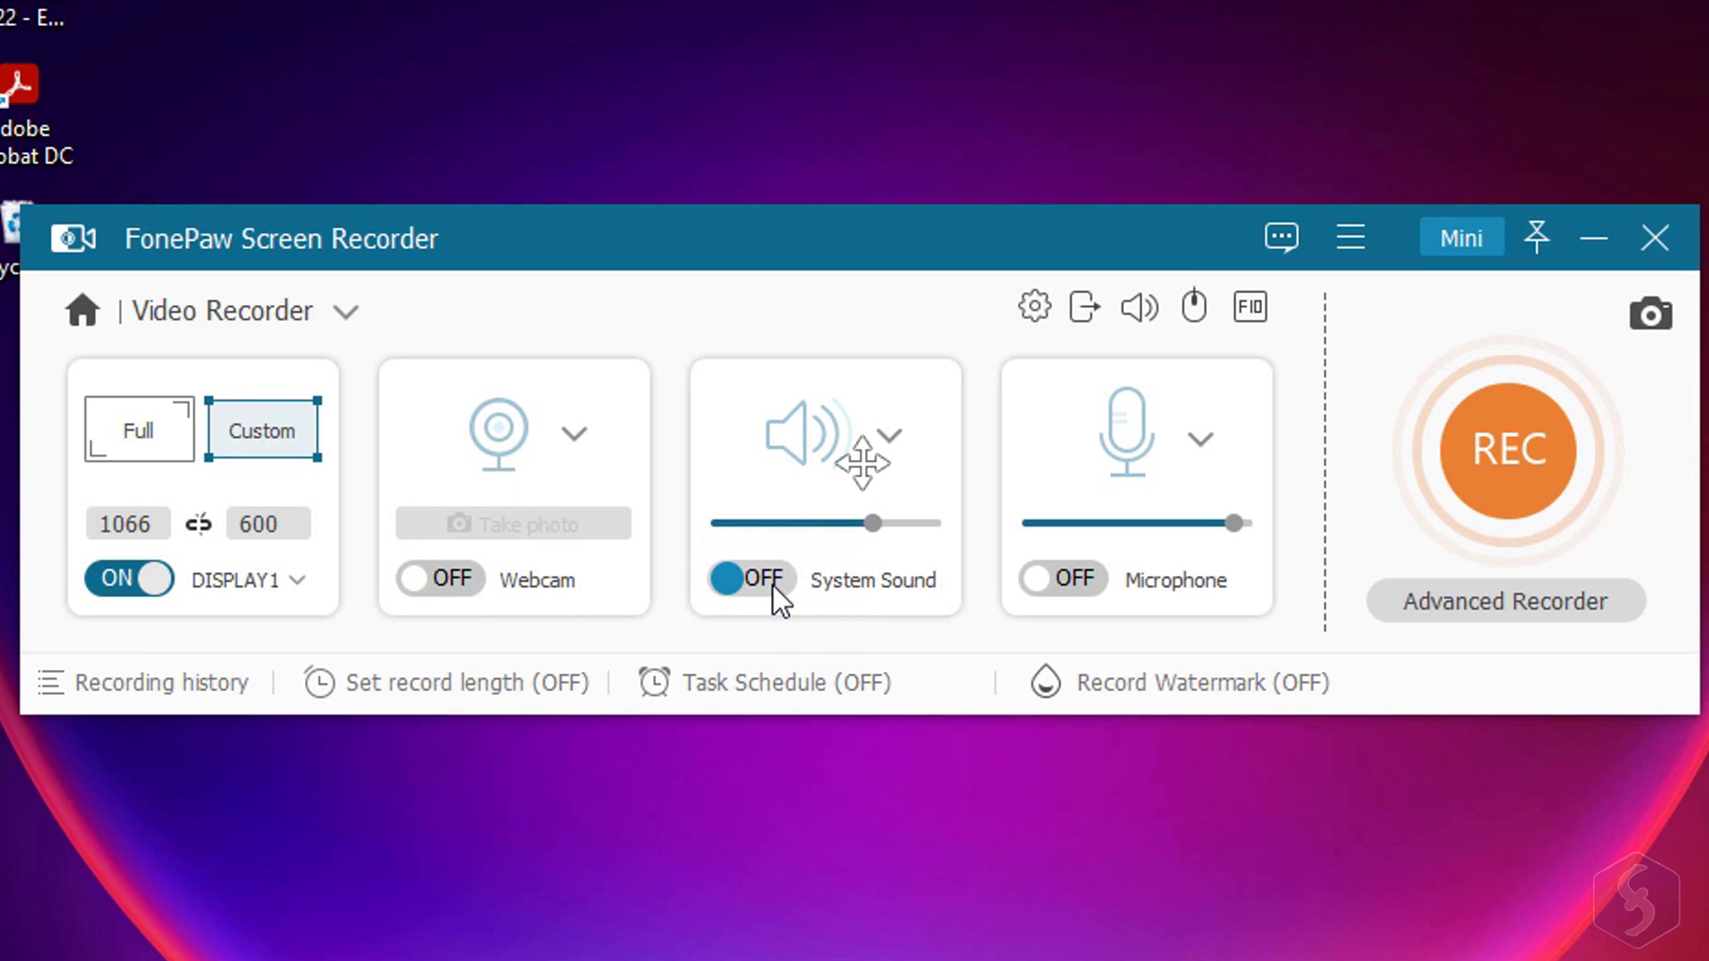
{"action": "left_click", "coordinate": [773, 584]}
{"action": "left_click", "coordinate": [1084, 585]}
{"action": "left_click", "coordinate": [1084, 586]}
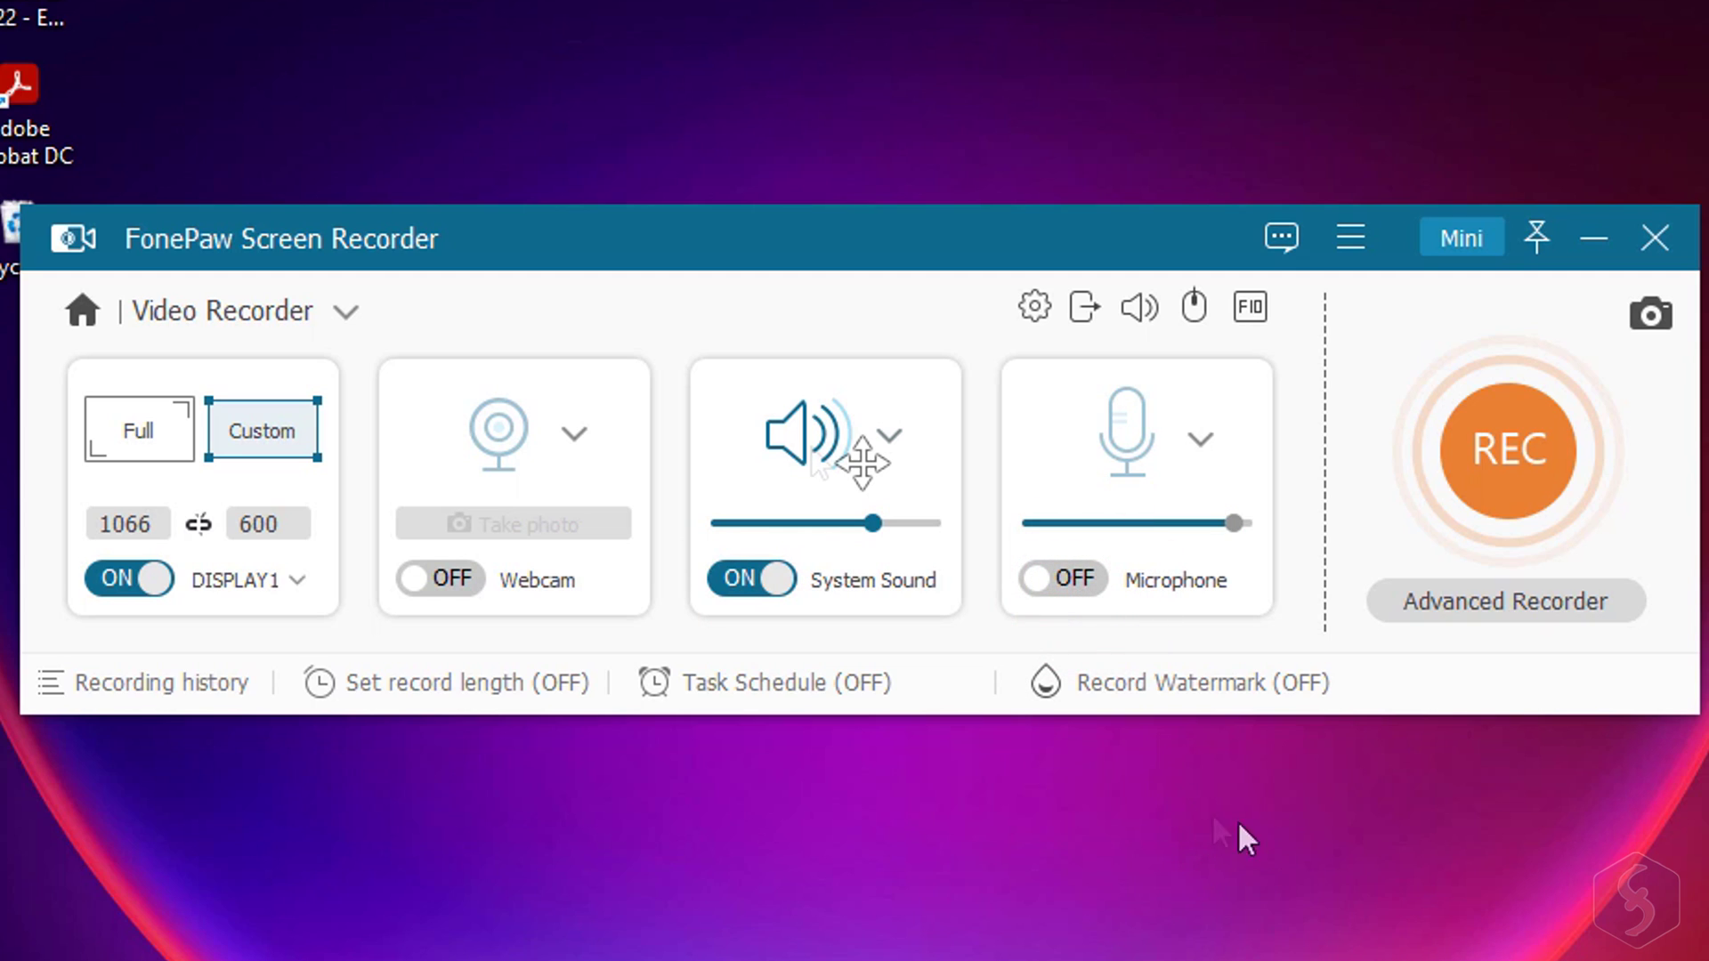
Change the capture area from Full to a Custom 1280x720 region
{"action": "left_click", "coordinate": [133, 430]}
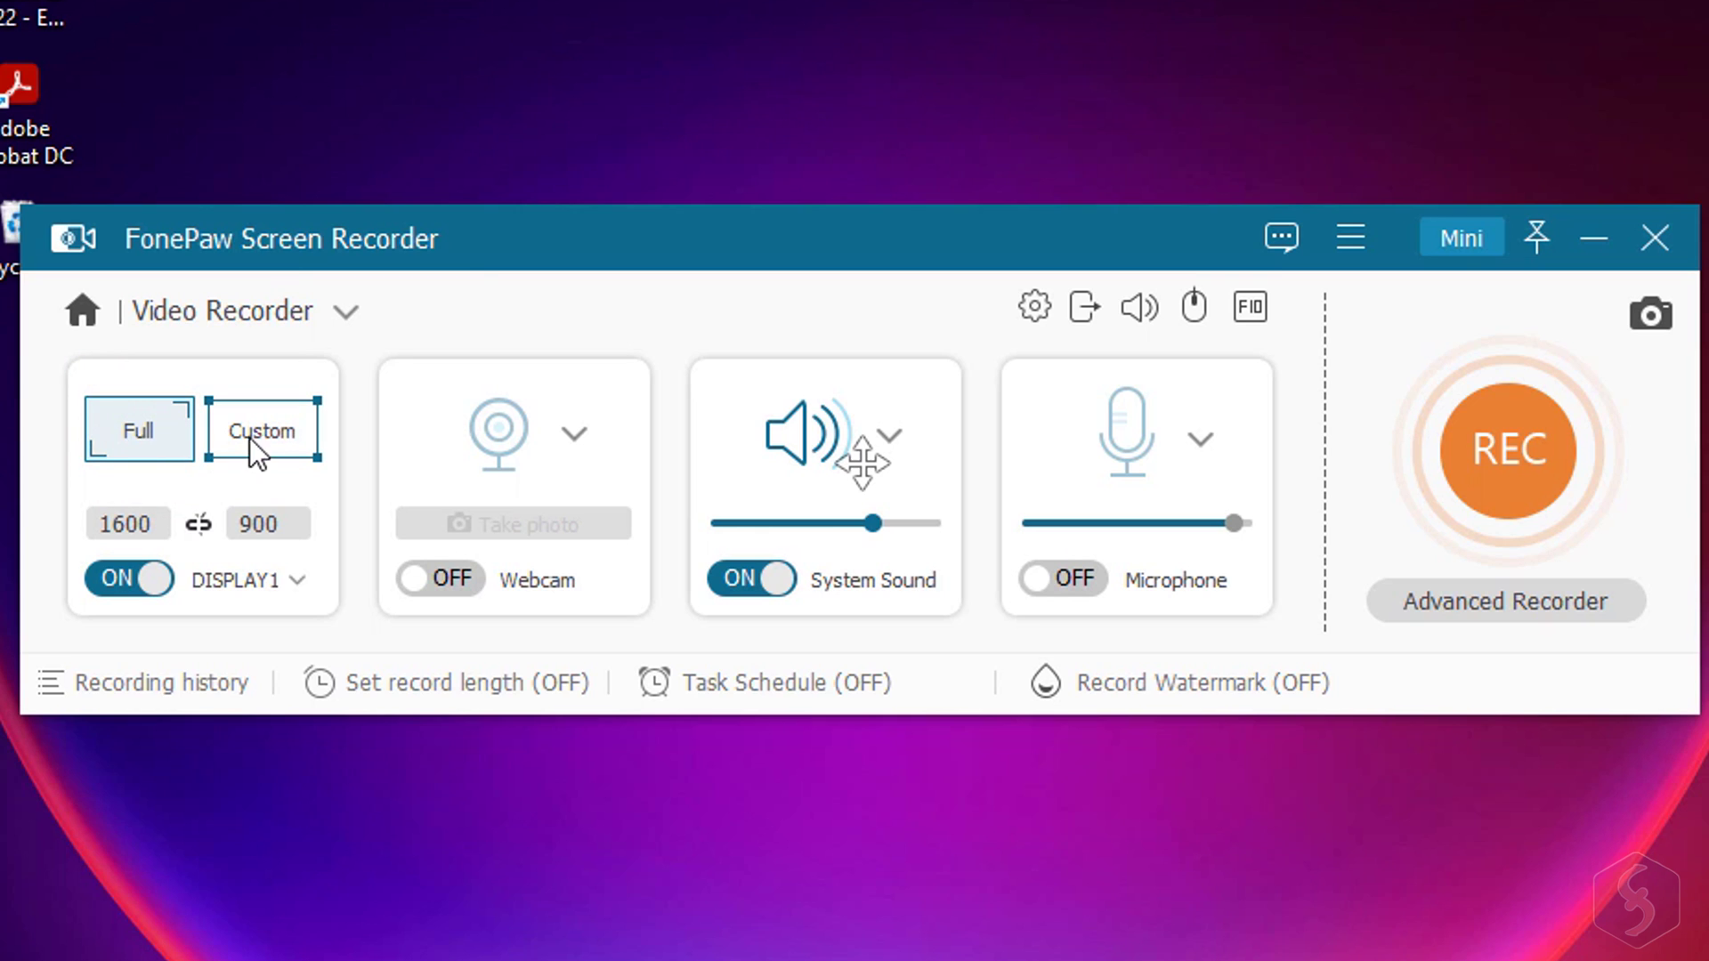
{"action": "left_click", "coordinate": [278, 440]}
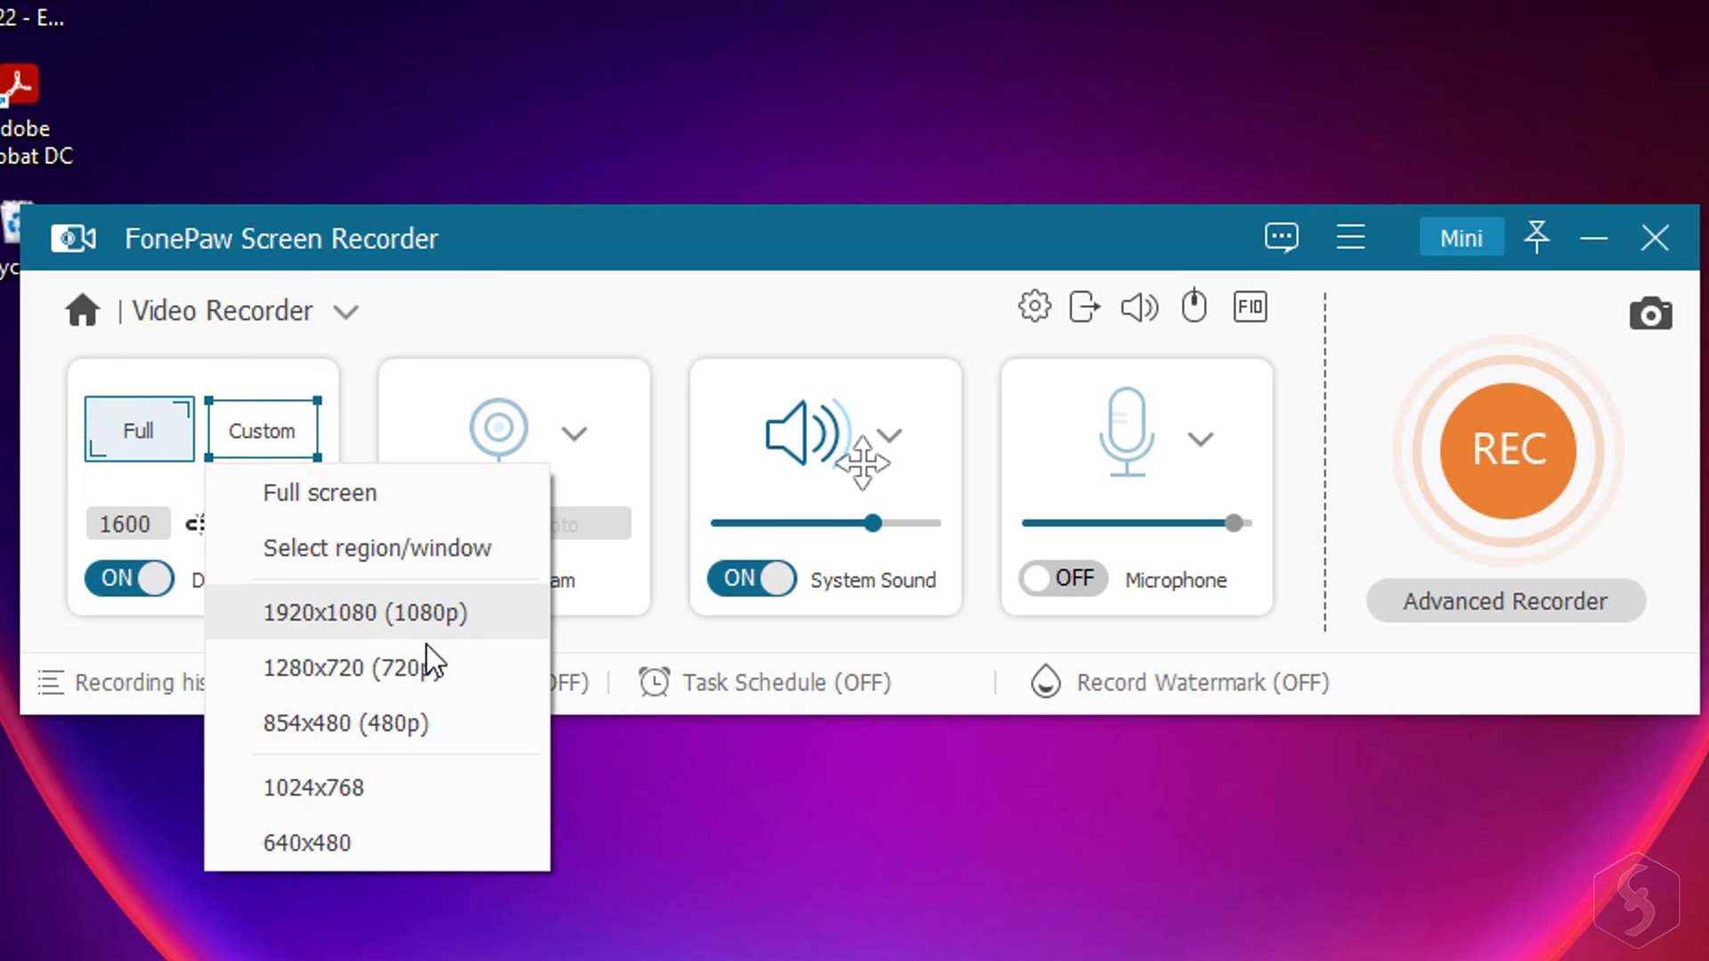
{"action": "left_click", "coordinate": [420, 676]}
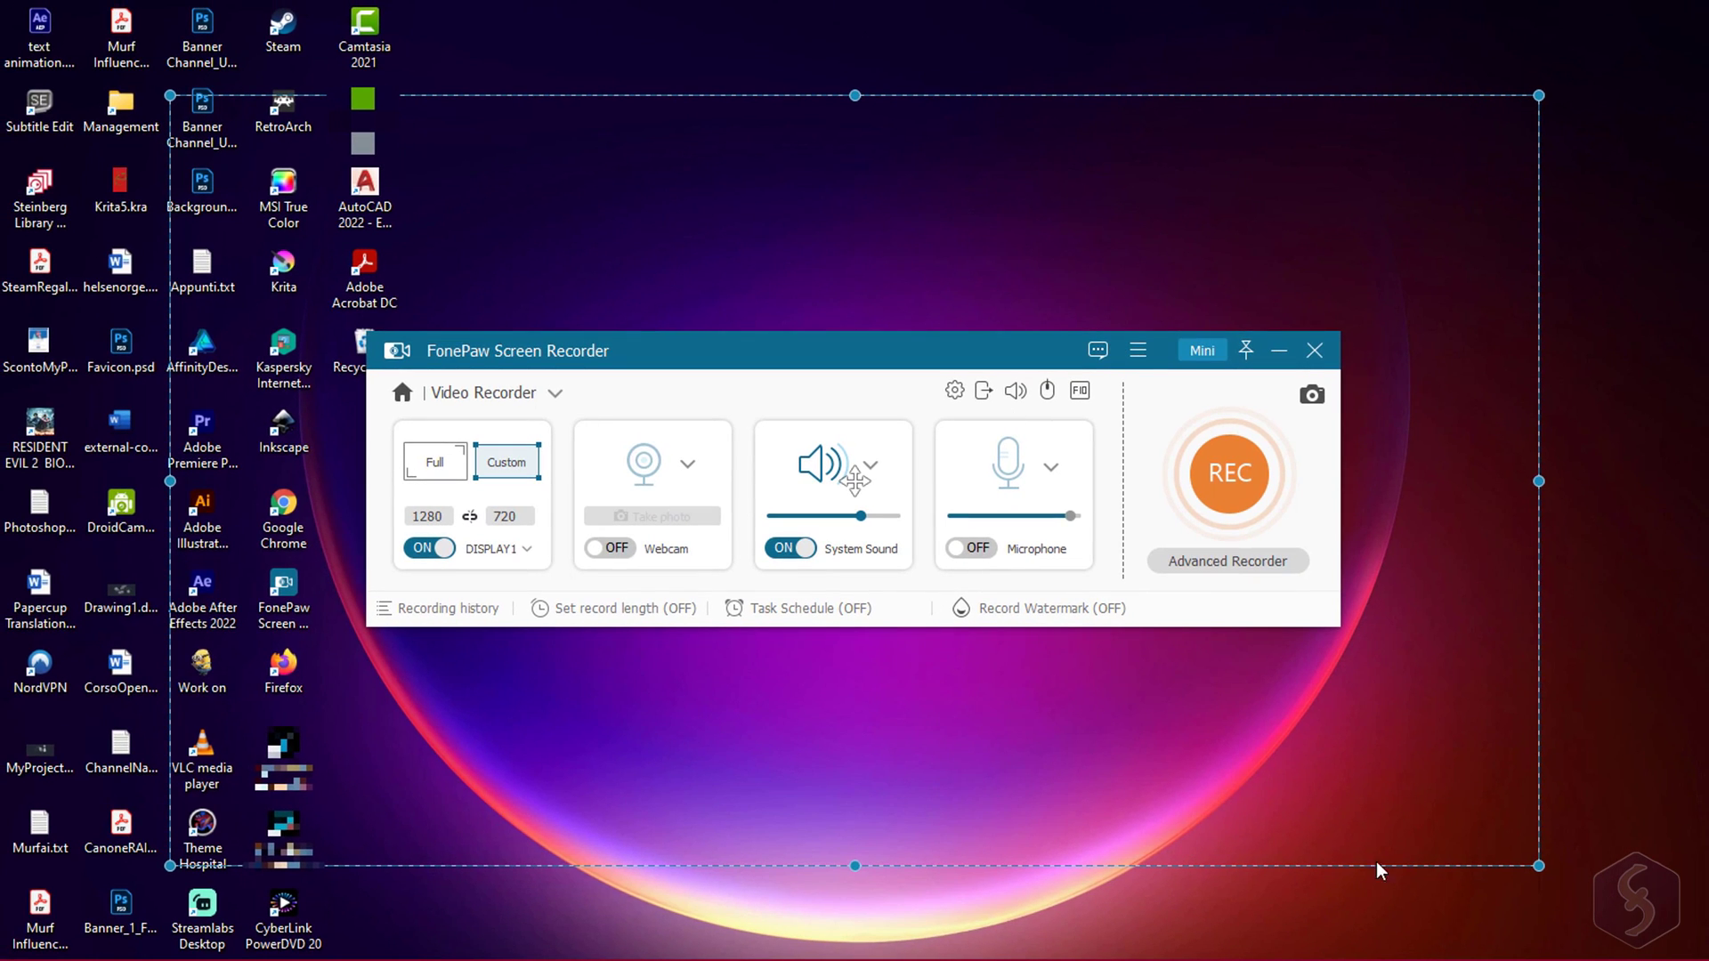
Move the recorder window aside and reshape the dashed frame to 902×652 over the upper right
{"action": "left_click_drag", "start_coordinate": [857, 359], "coordinate": [901, 643]}
{"action": "left_click_drag", "start_coordinate": [854, 481], "coordinate": [913, 492]}
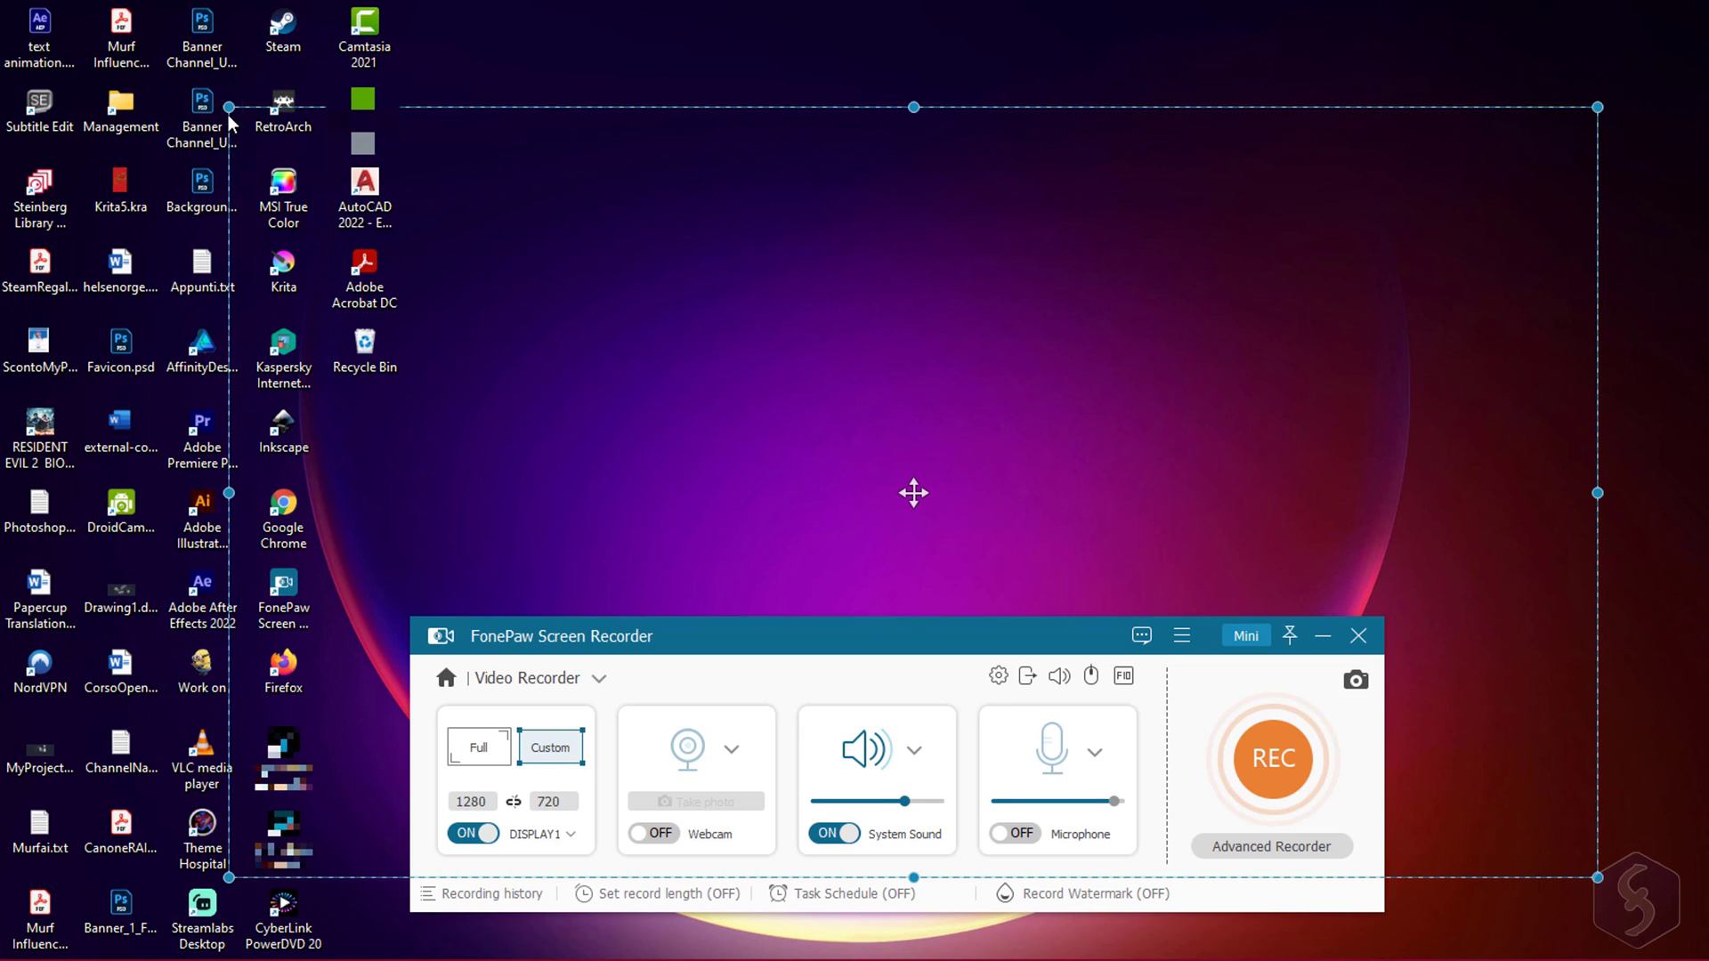
{"action": "left_click_drag", "start_coordinate": [230, 108], "coordinate": [633, 179]}
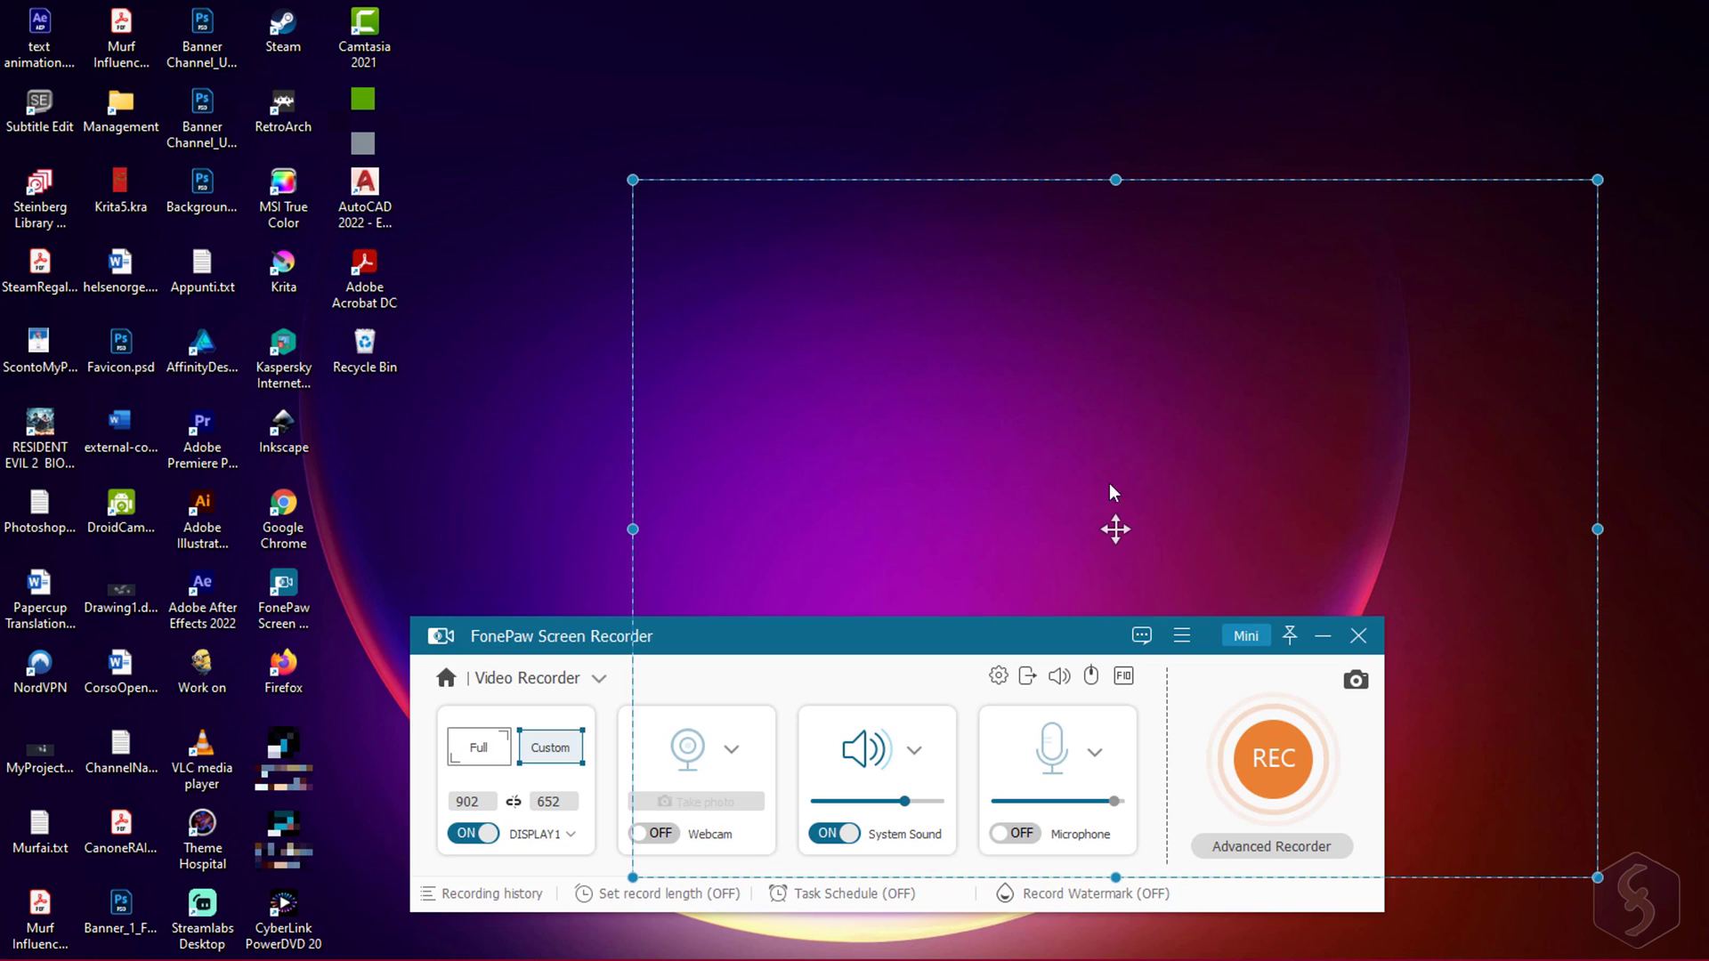
{"action": "left_click_drag", "start_coordinate": [1115, 529], "coordinate": [919, 439]}
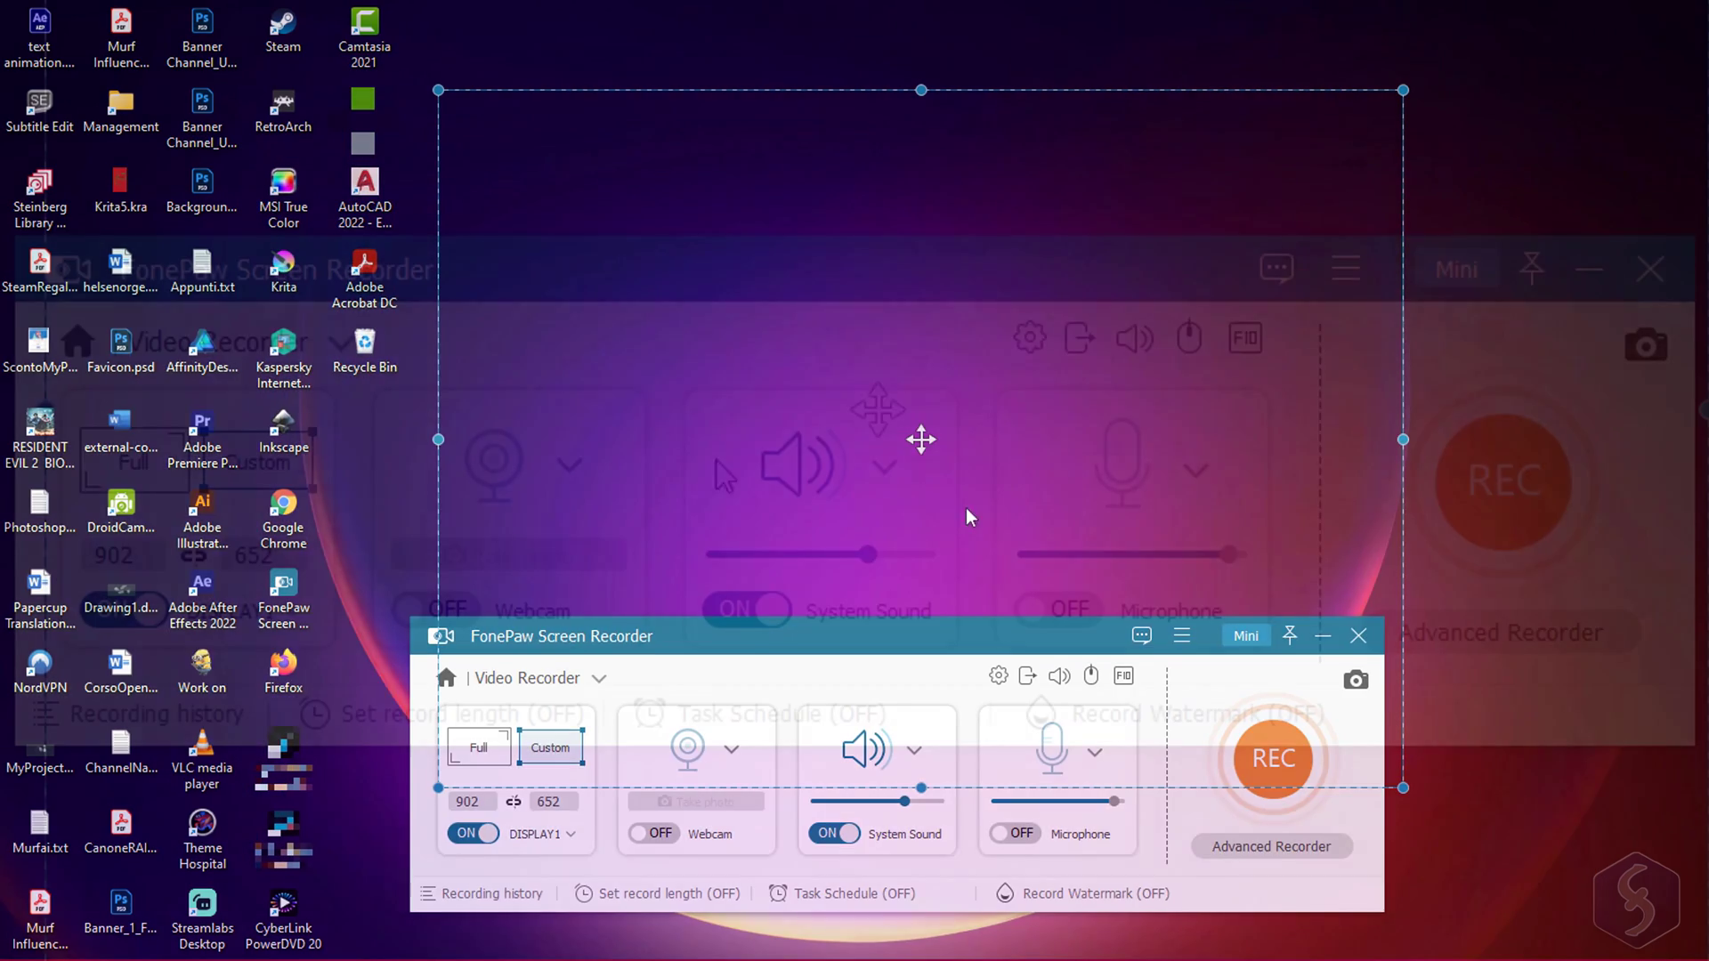
Check the System Sound and Microphone options and adjust the system sound volume
{"action": "left_click", "coordinate": [887, 470]}
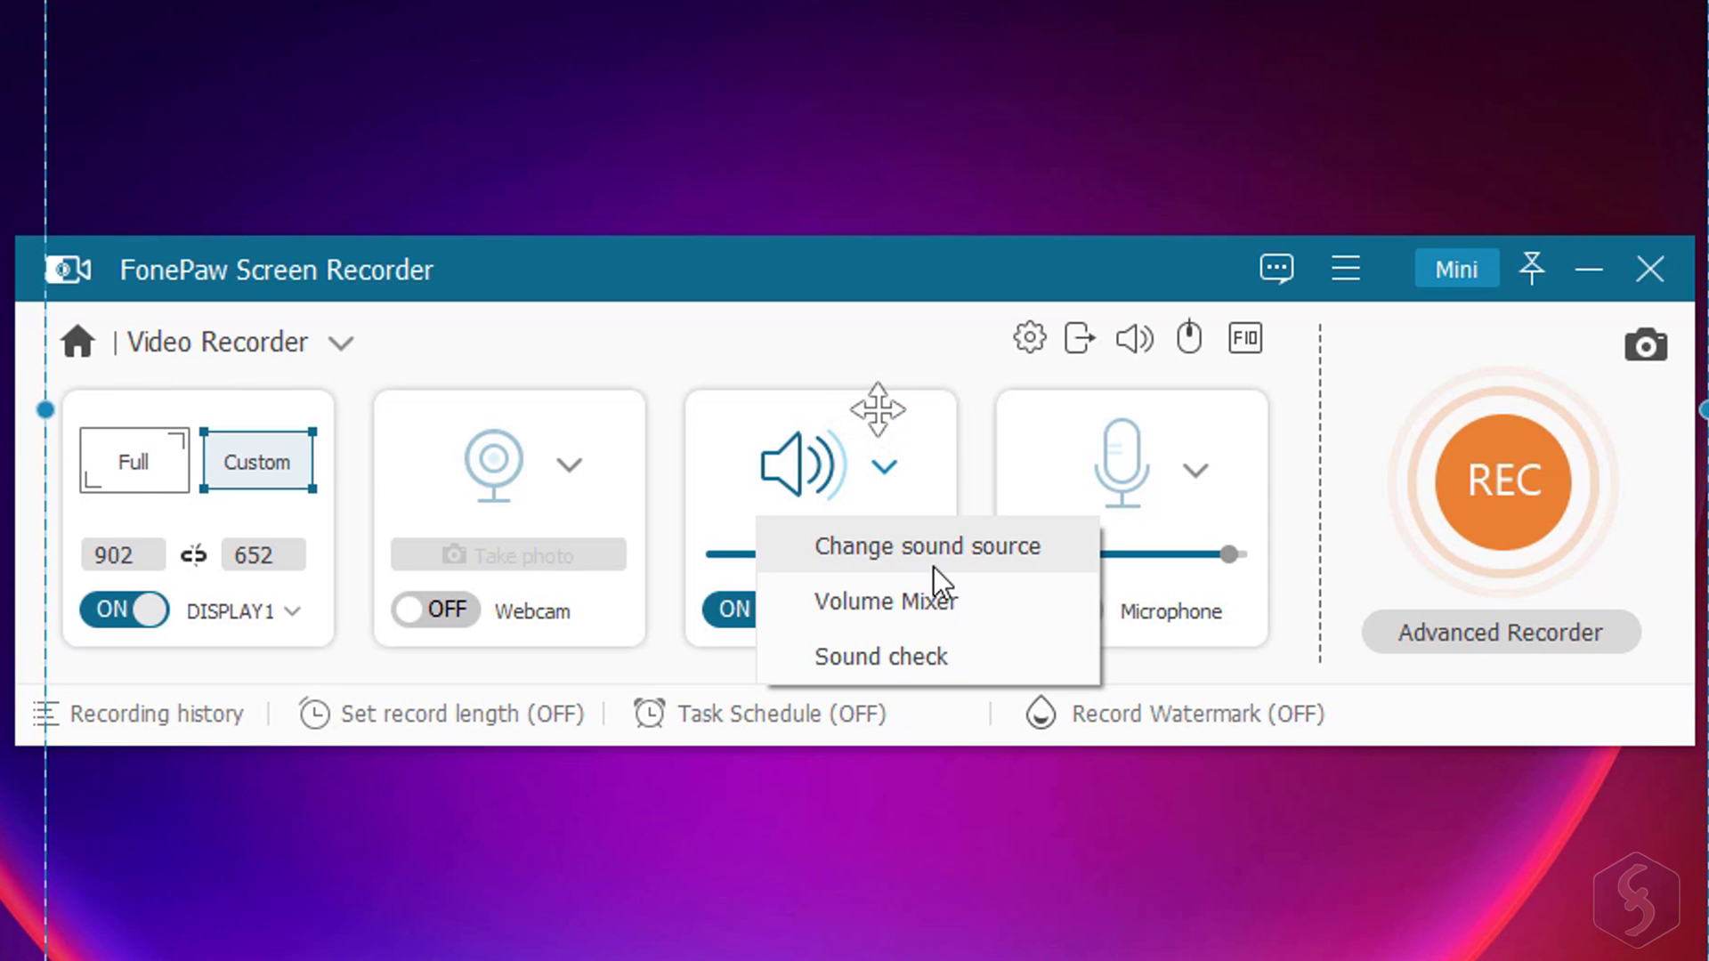
{"action": "left_click", "coordinate": [944, 482]}
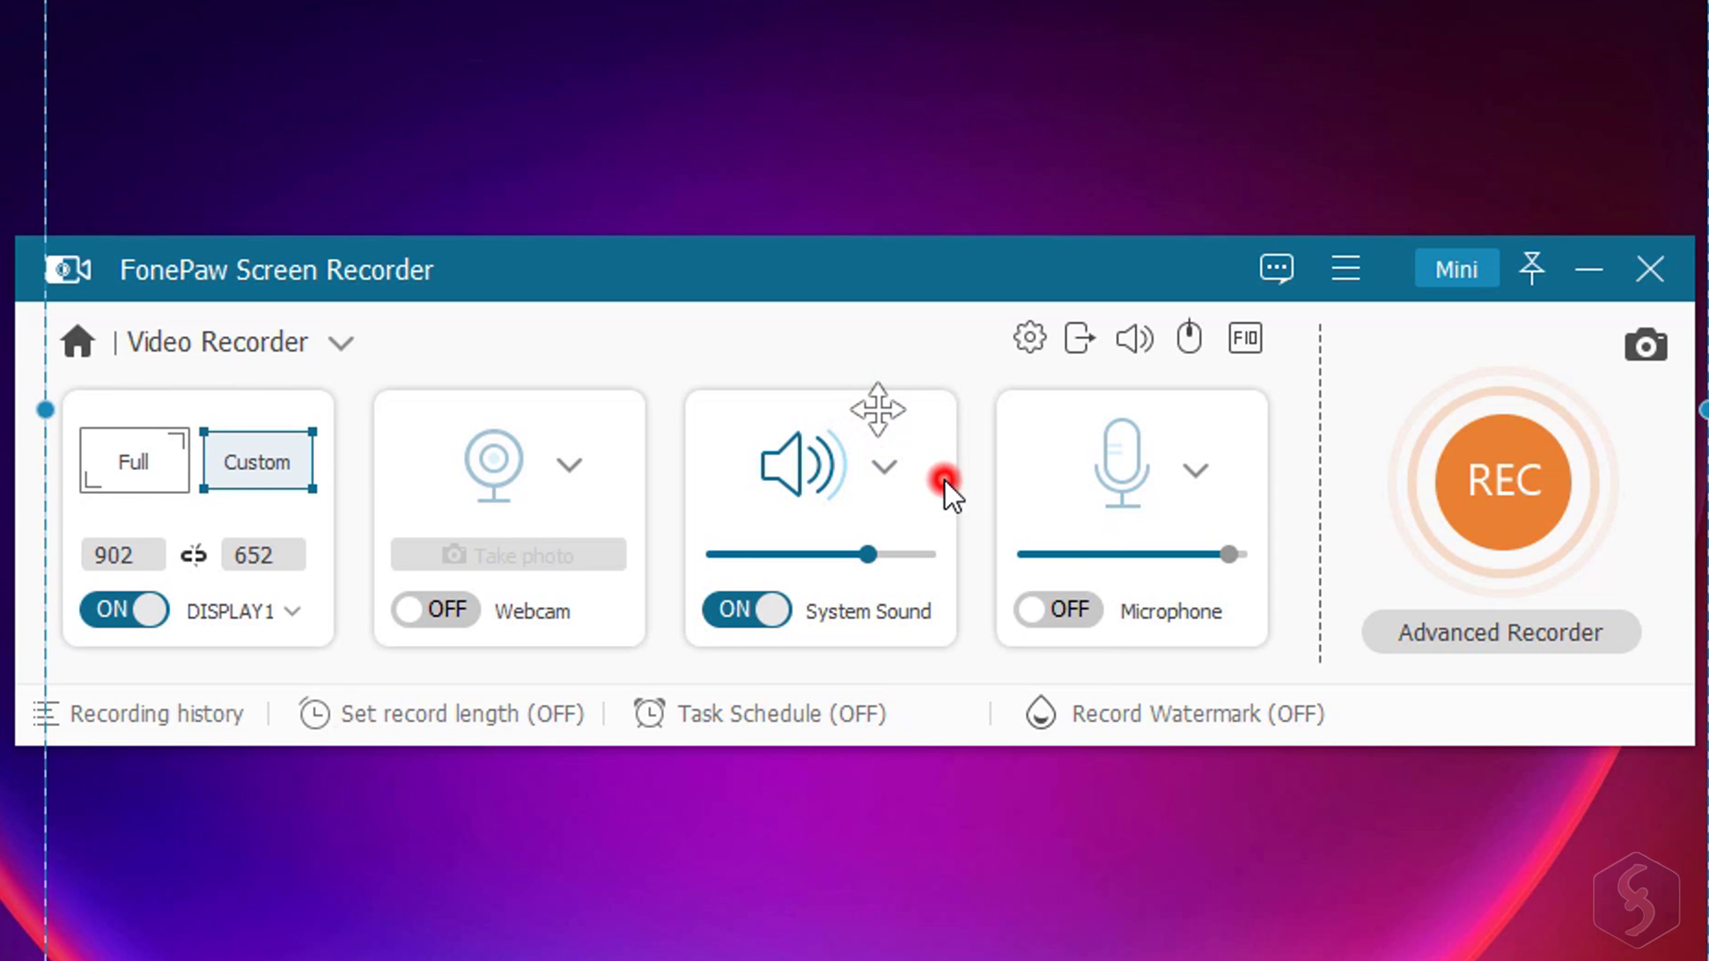
{"action": "left_click", "coordinate": [1197, 470]}
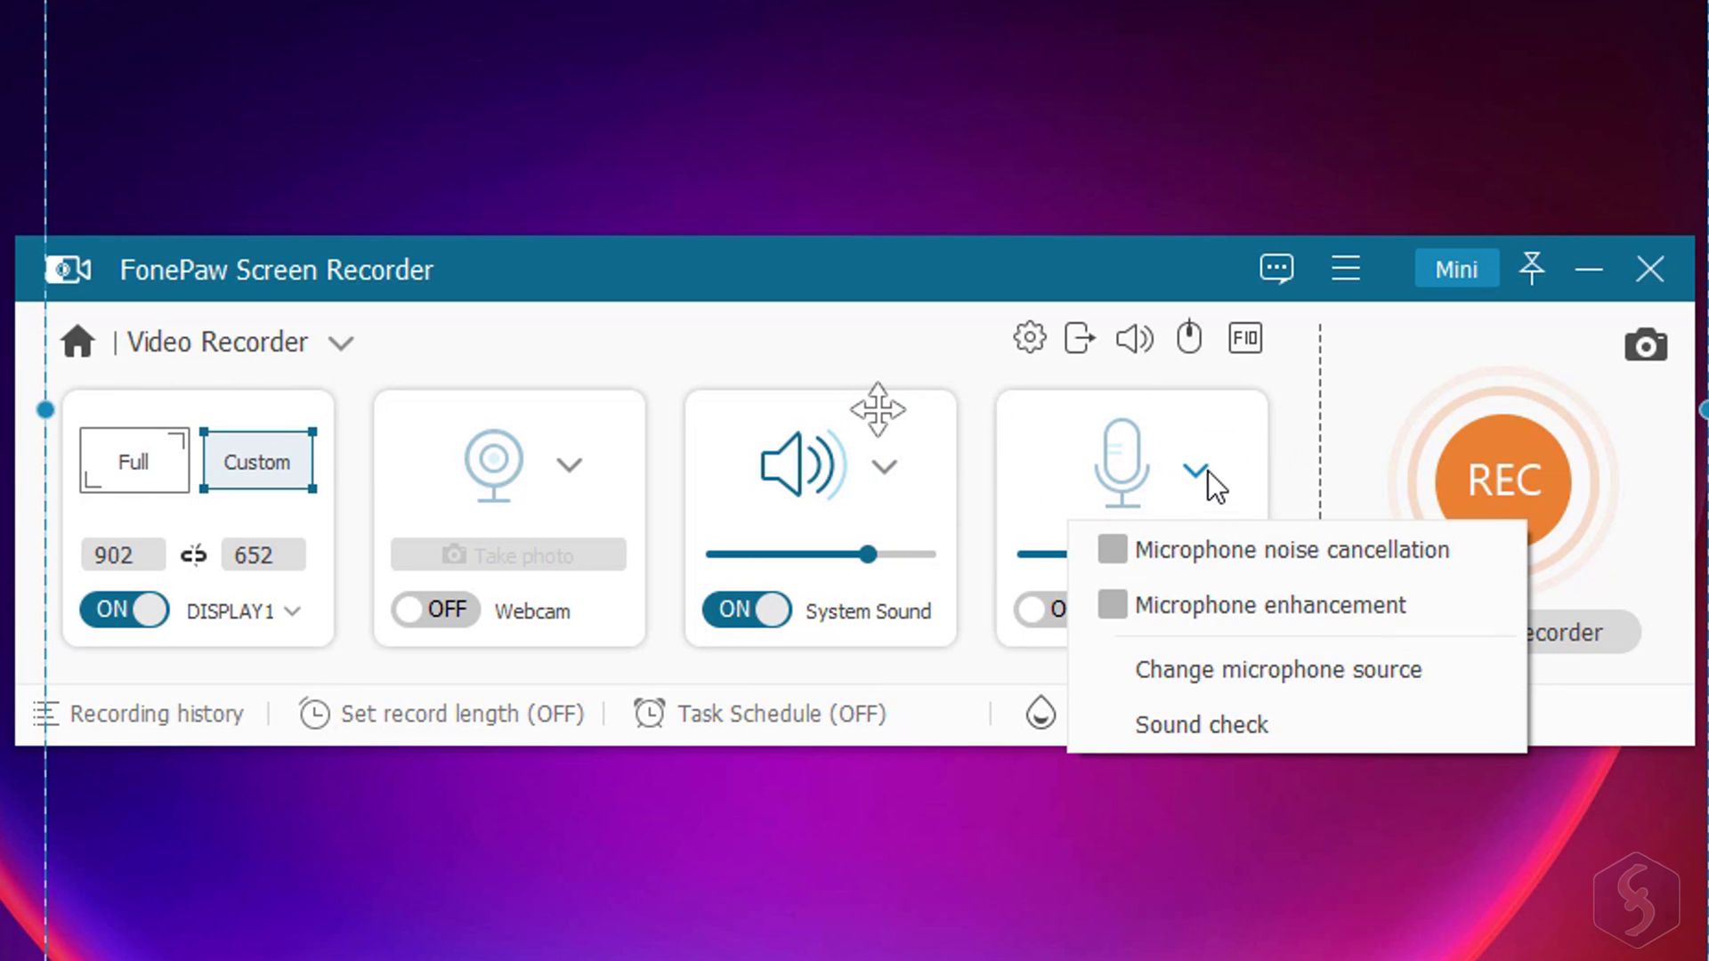
{"action": "left_click", "coordinate": [1202, 470]}
{"action": "mouse_move", "coordinate": [872, 559]}
{"action": "left_mouse_down"}
{"action": "mouse_move", "coordinate": [710, 564]}
{"action": "mouse_move", "coordinate": [862, 576]}
{"action": "left_mouse_up"}
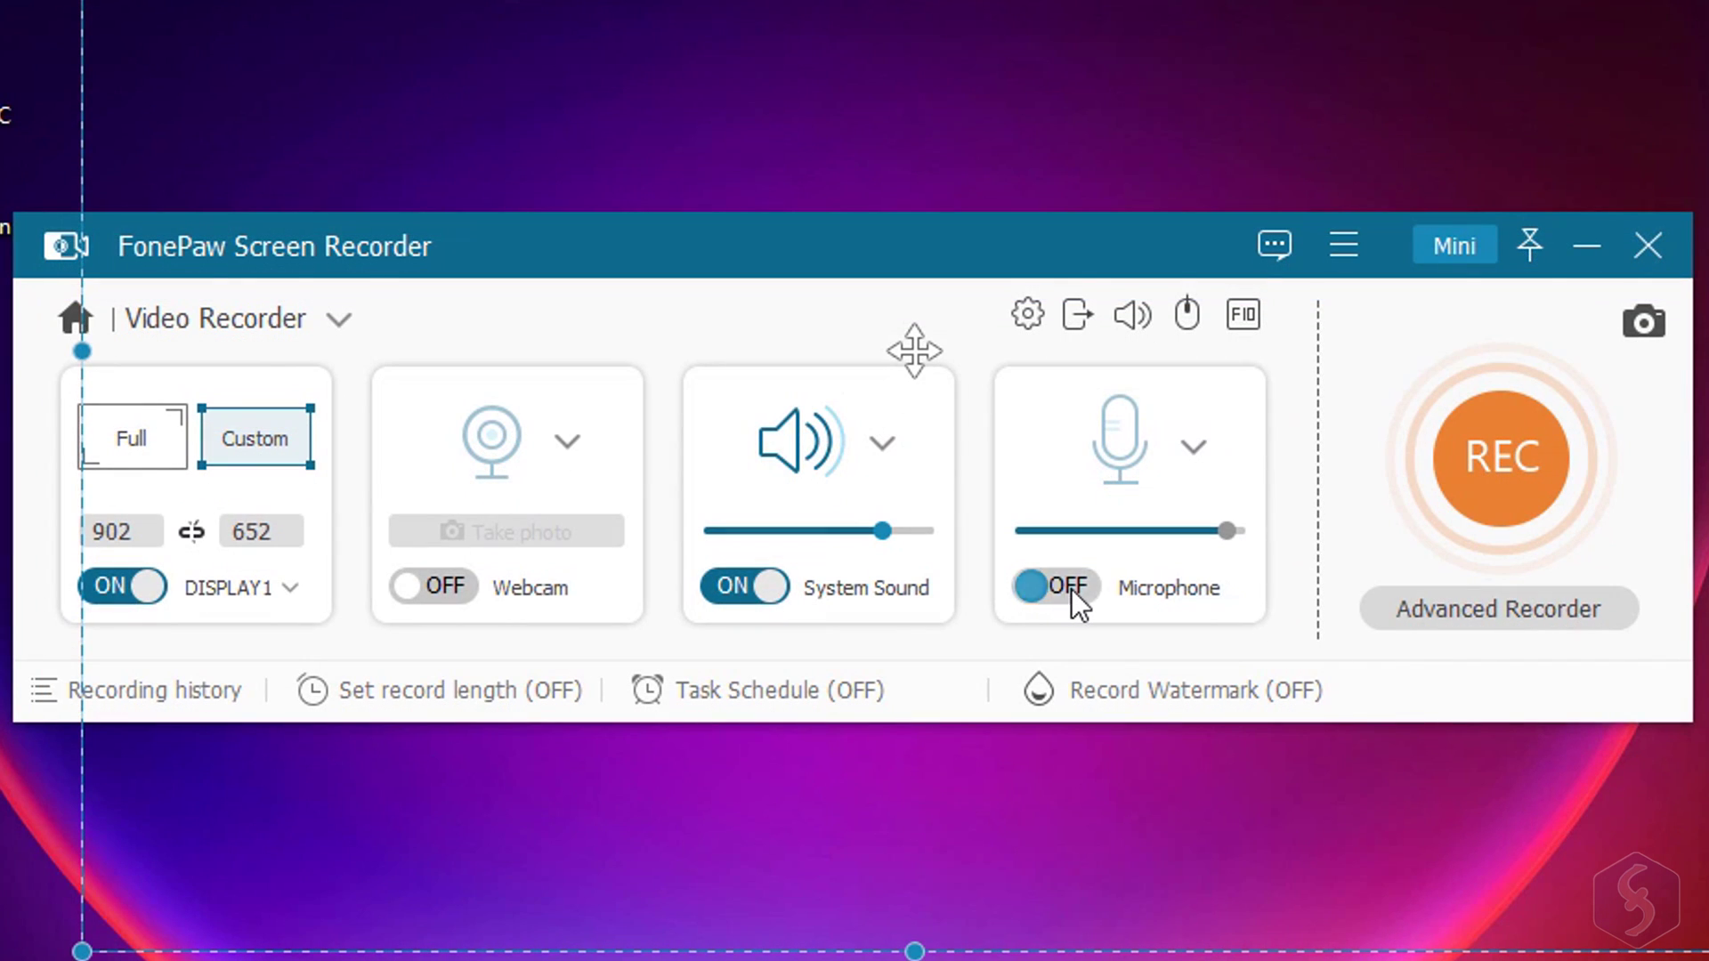
Turn the microphone on with Microphone enhancement enabled instead of noise cancellation
{"action": "left_click", "coordinate": [1059, 588]}
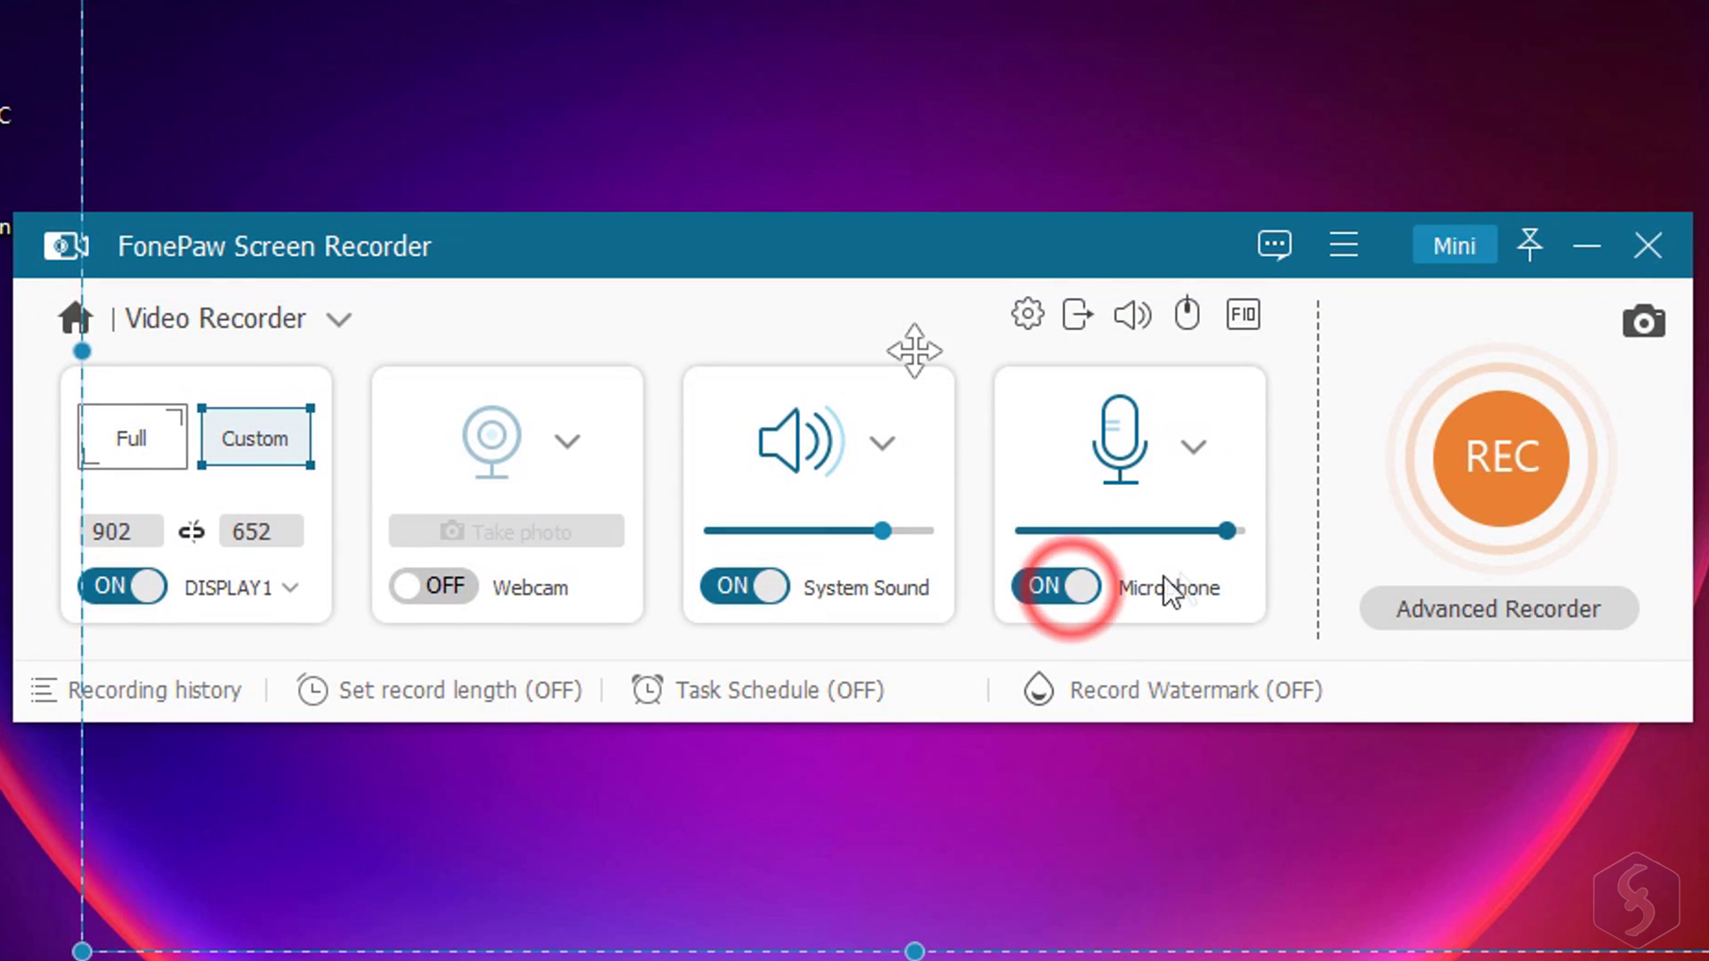
{"action": "left_click", "coordinate": [1195, 445]}
{"action": "left_click", "coordinate": [1246, 534]}
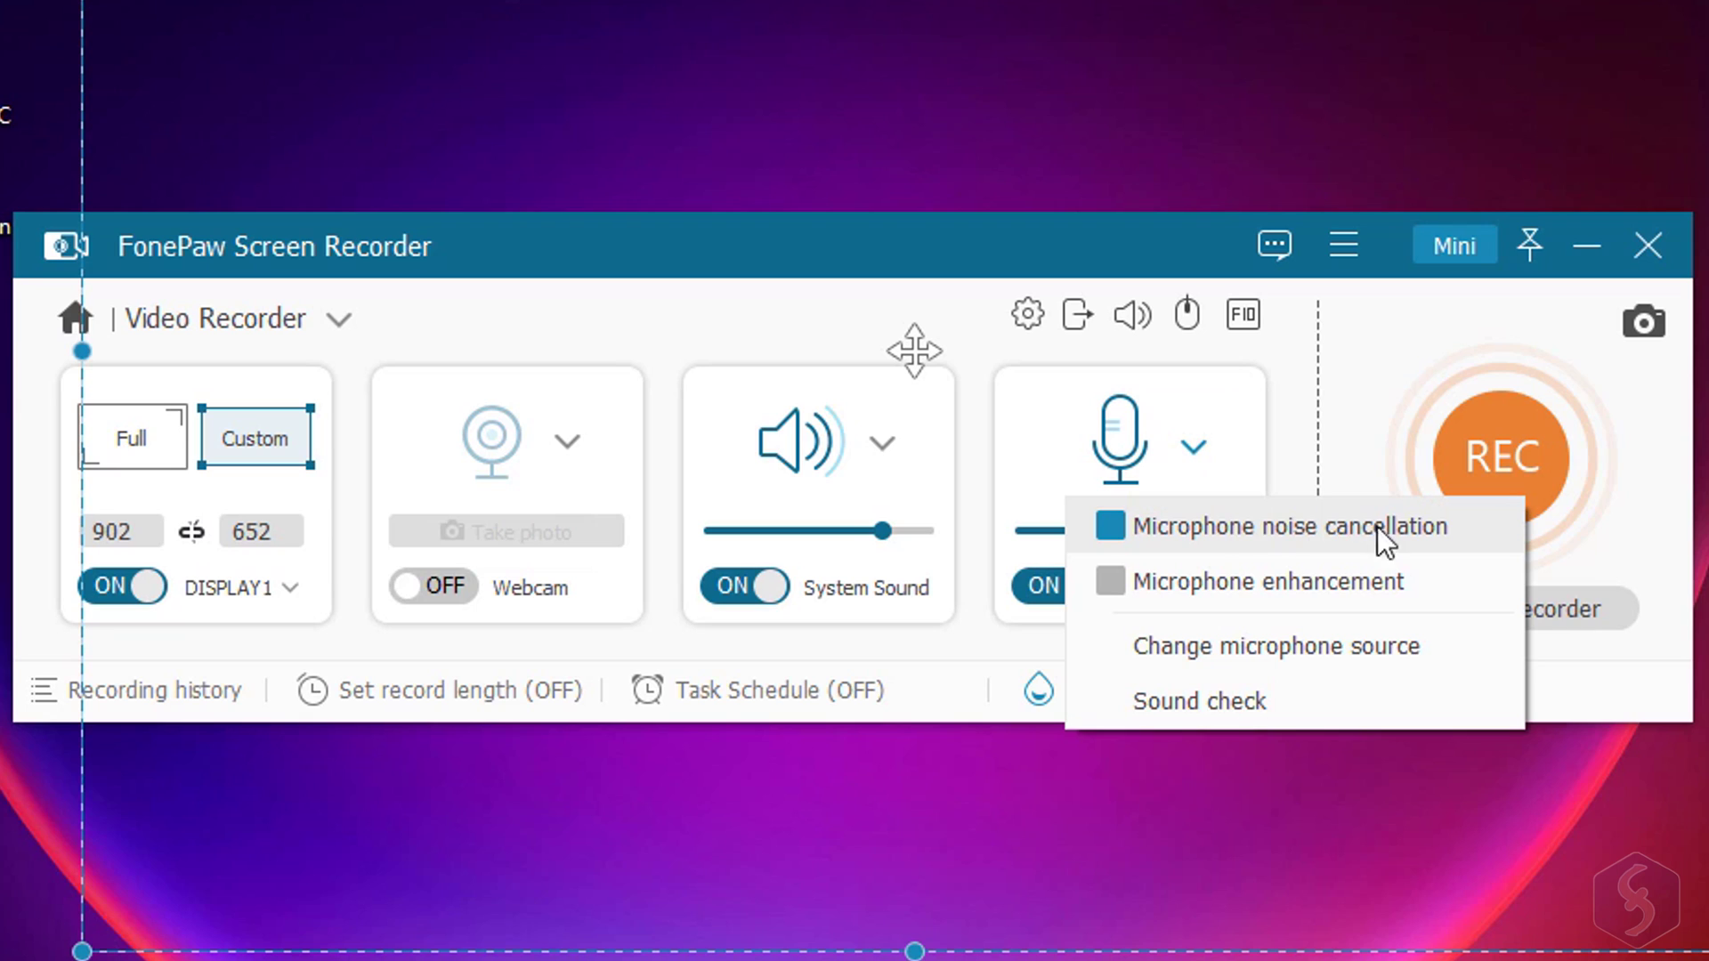
{"action": "left_click", "coordinate": [1186, 580]}
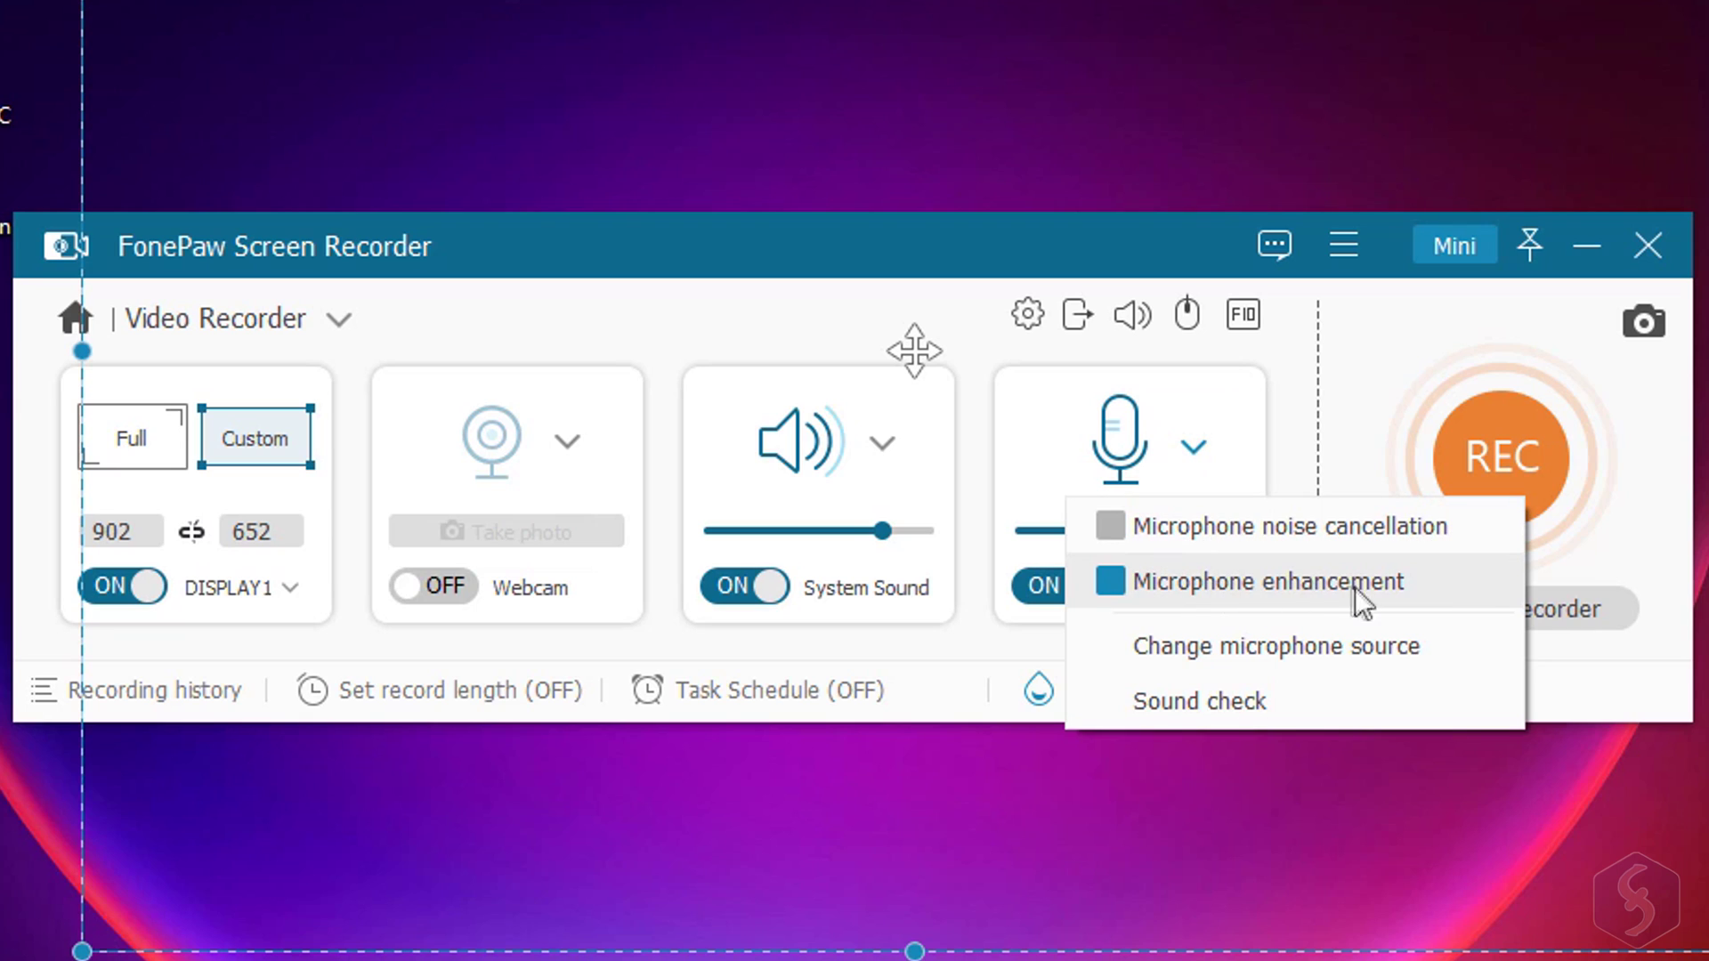
{"action": "left_click", "coordinate": [1144, 269]}
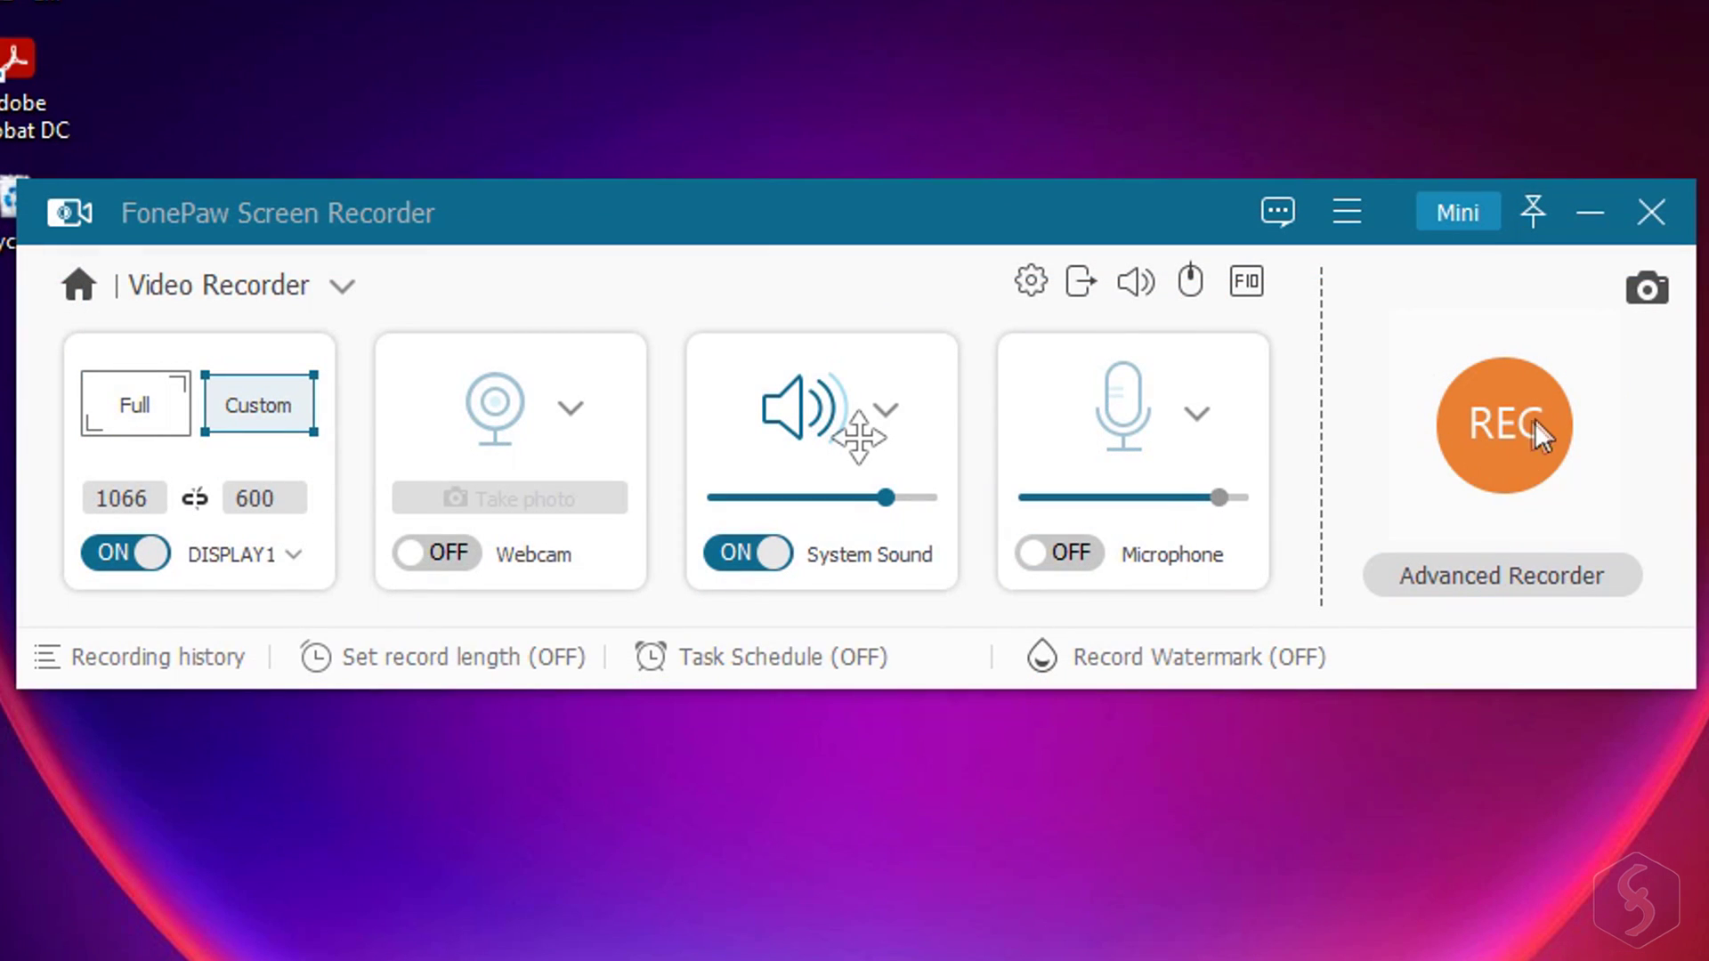
Start recording the 902×652 custom area with REC
{"action": "left_click", "coordinate": [1520, 440]}
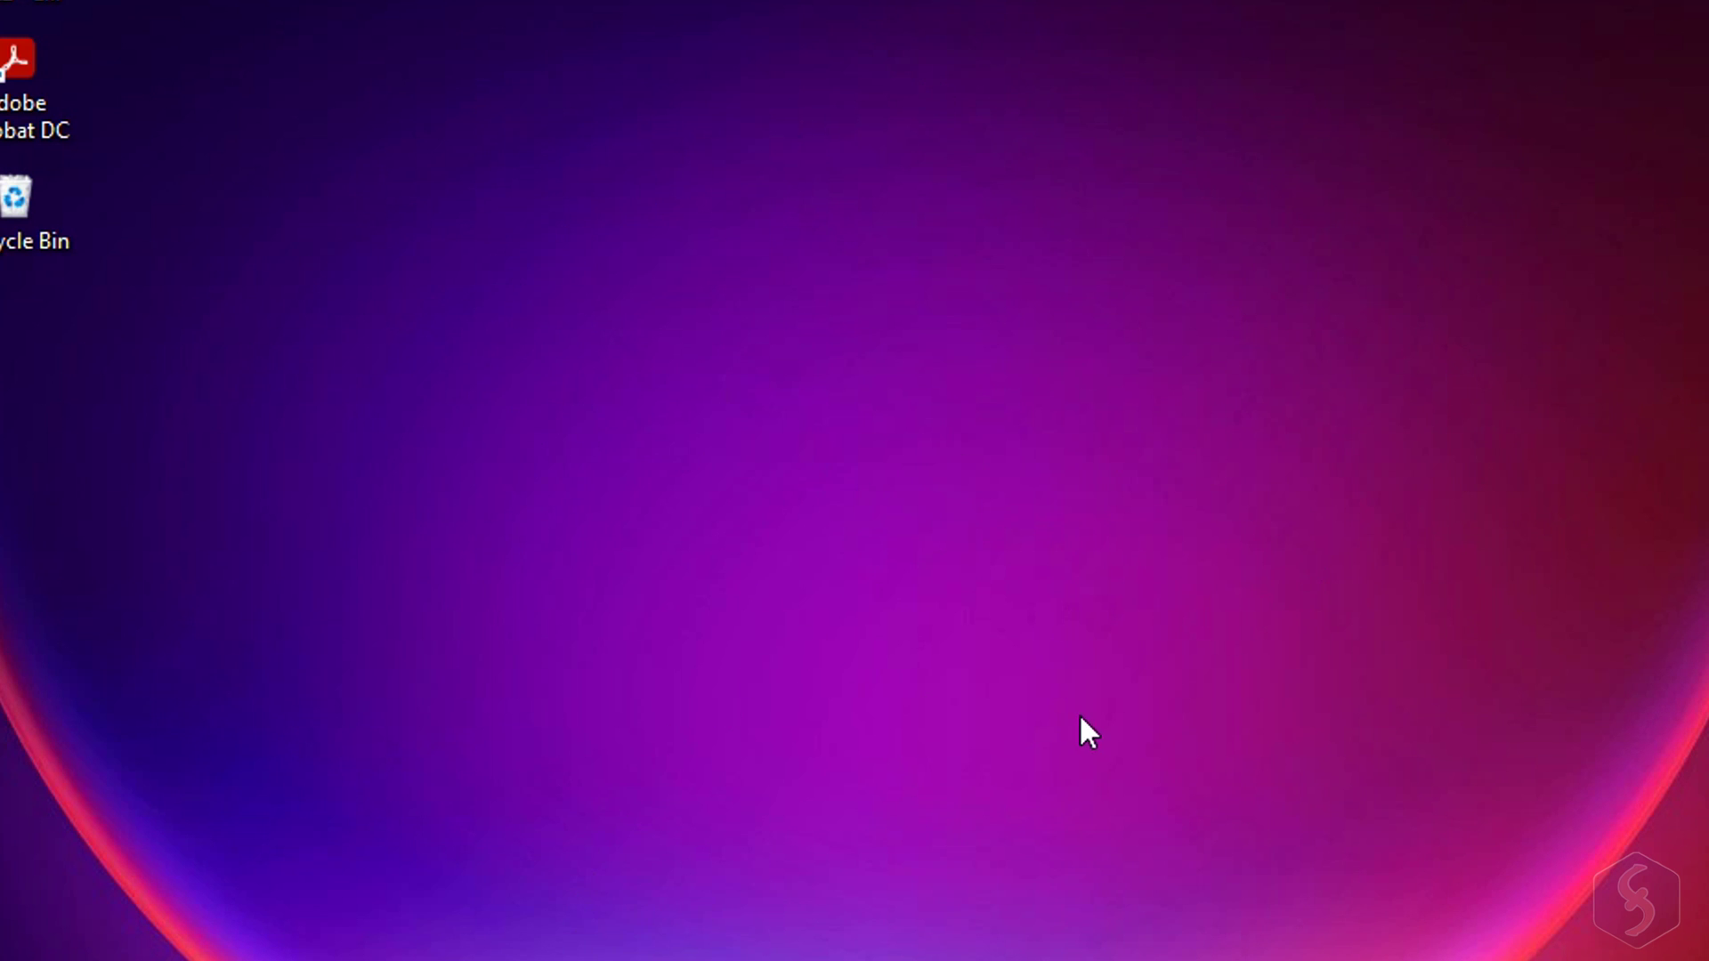
Stop recording with Ctrl+Alt+R, then play and pause the 15-second clip in the preview
{"action": "key", "text": "ctrl+alt+r"}
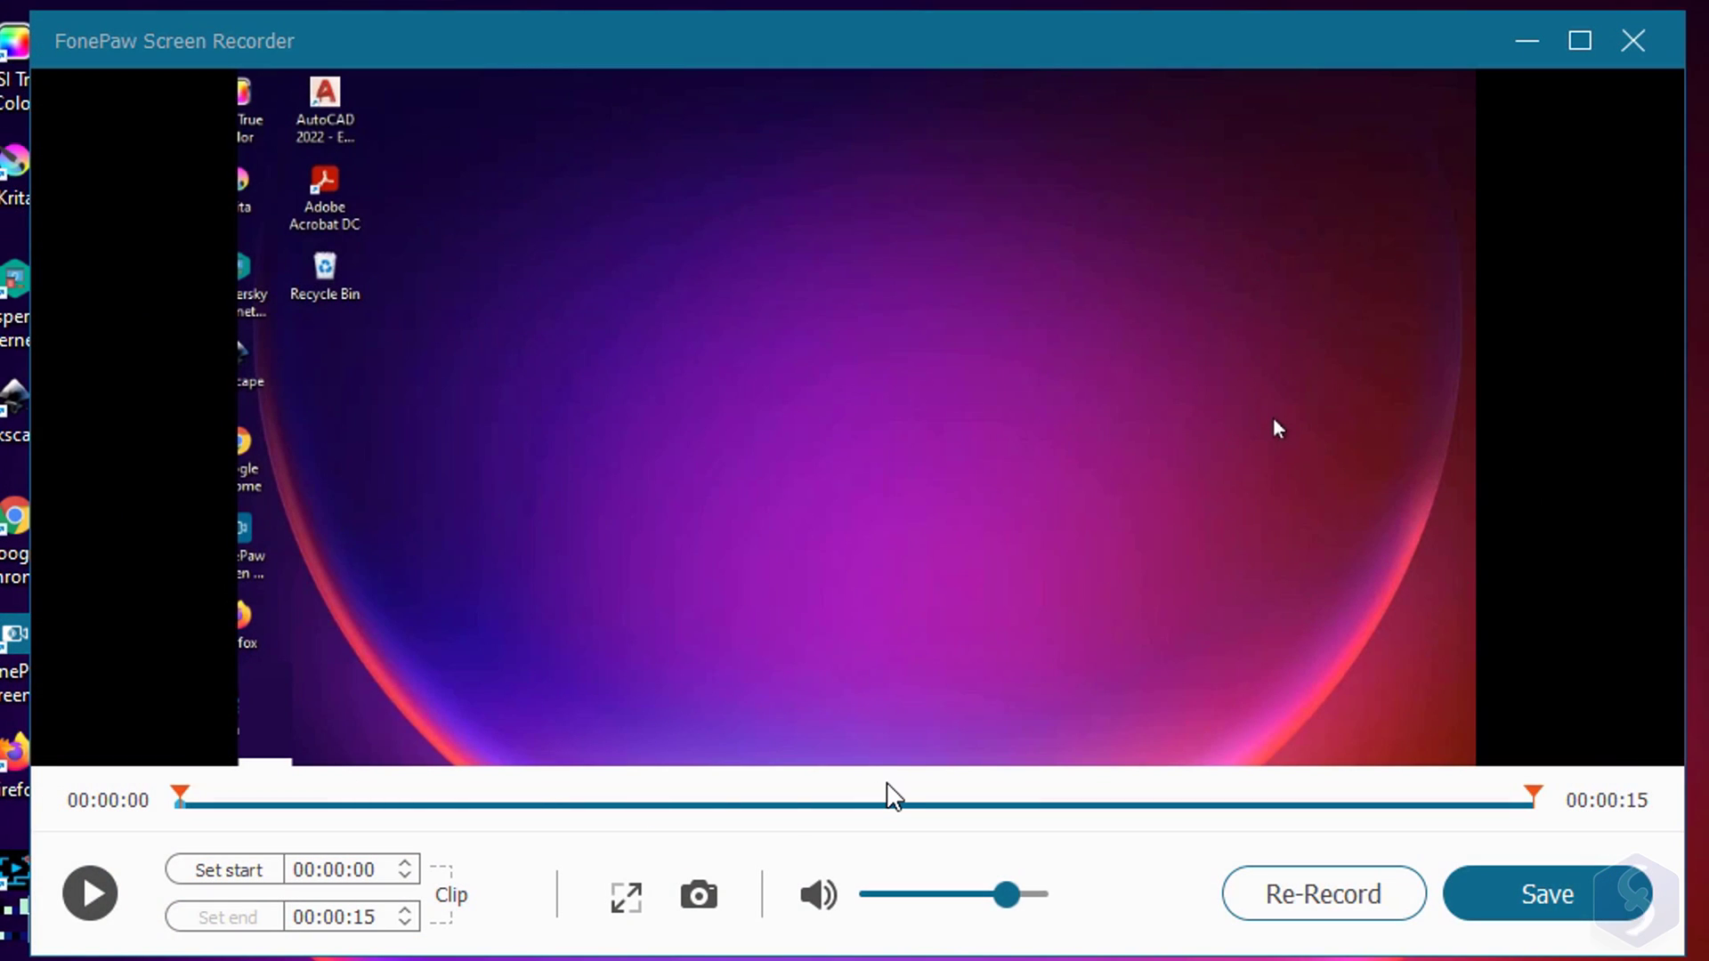
{"action": "left_click", "coordinate": [98, 895]}
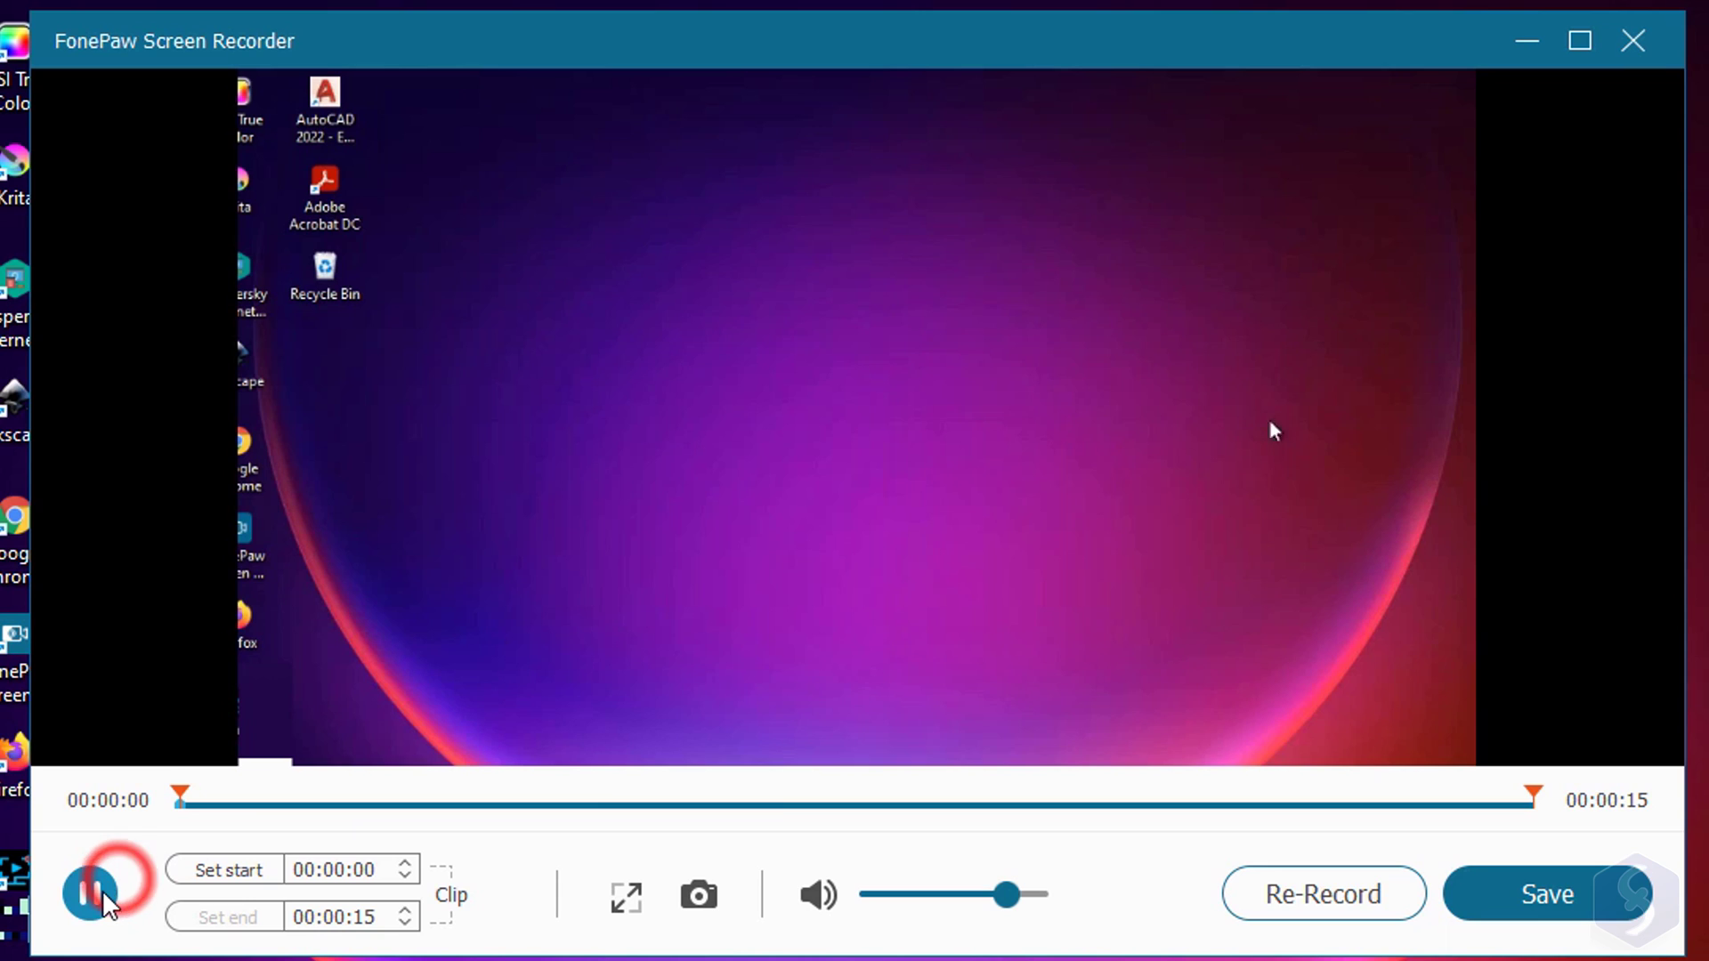
{"action": "left_click", "coordinate": [100, 897]}
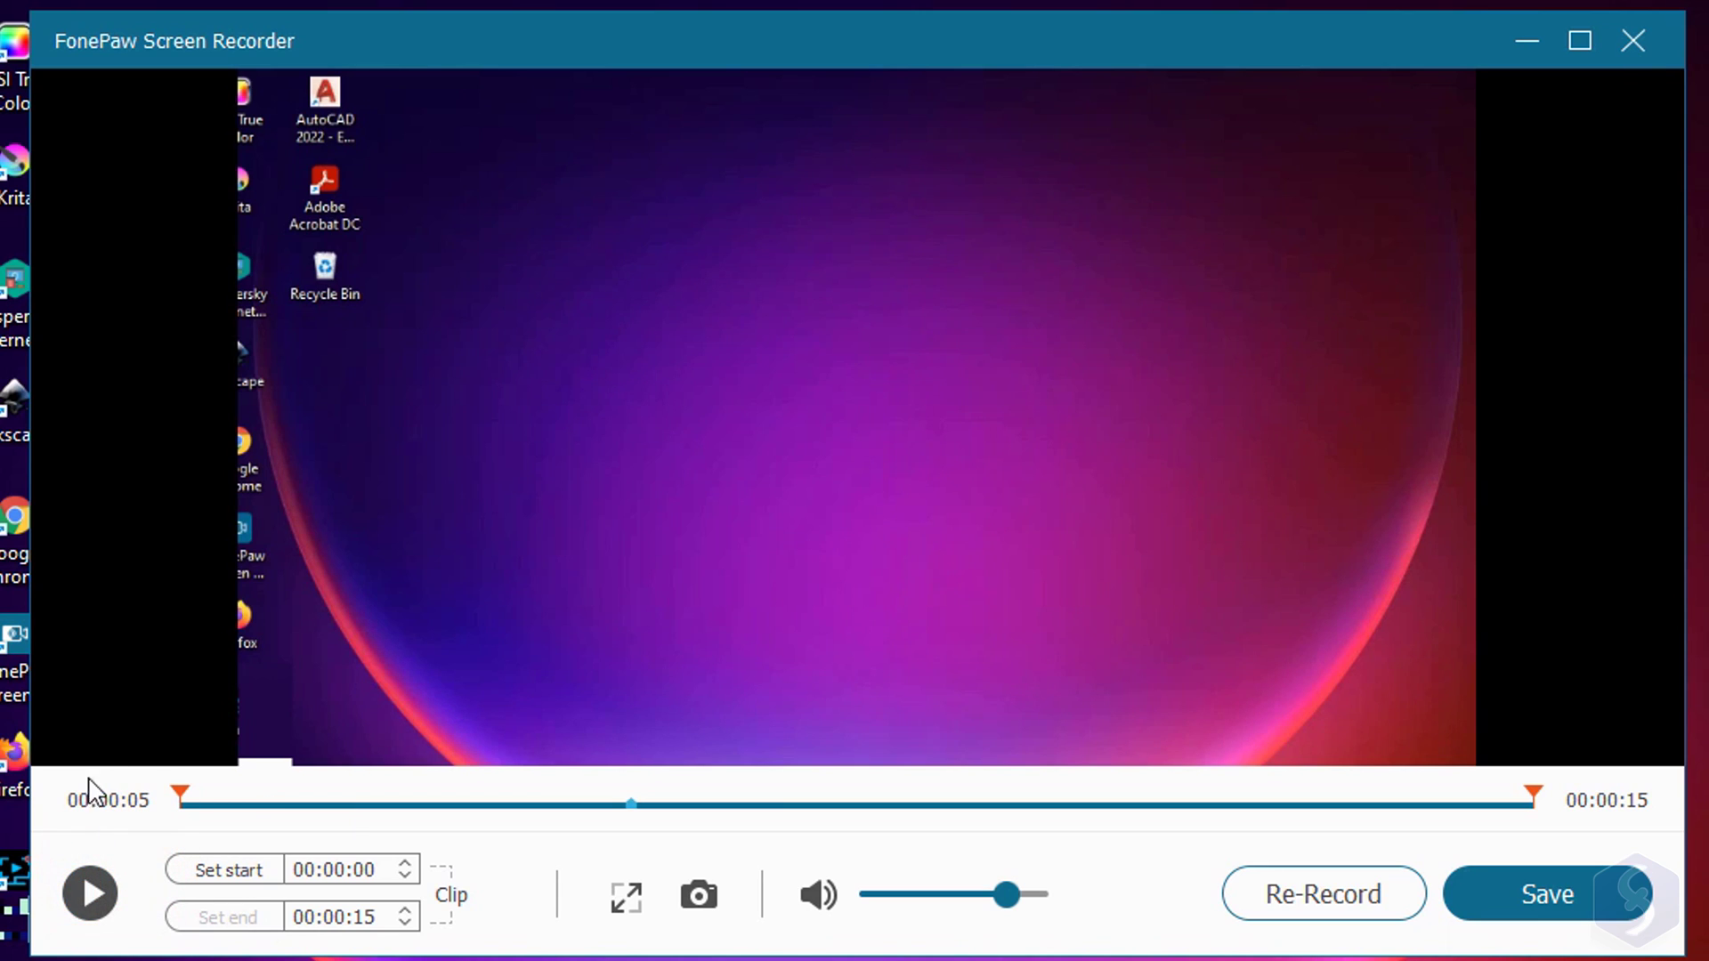
Try the trim markers, take a snapshot, raise playback volume, and continue to saving at full length
{"action": "left_click_drag", "start_coordinate": [178, 795], "coordinate": [908, 816]}
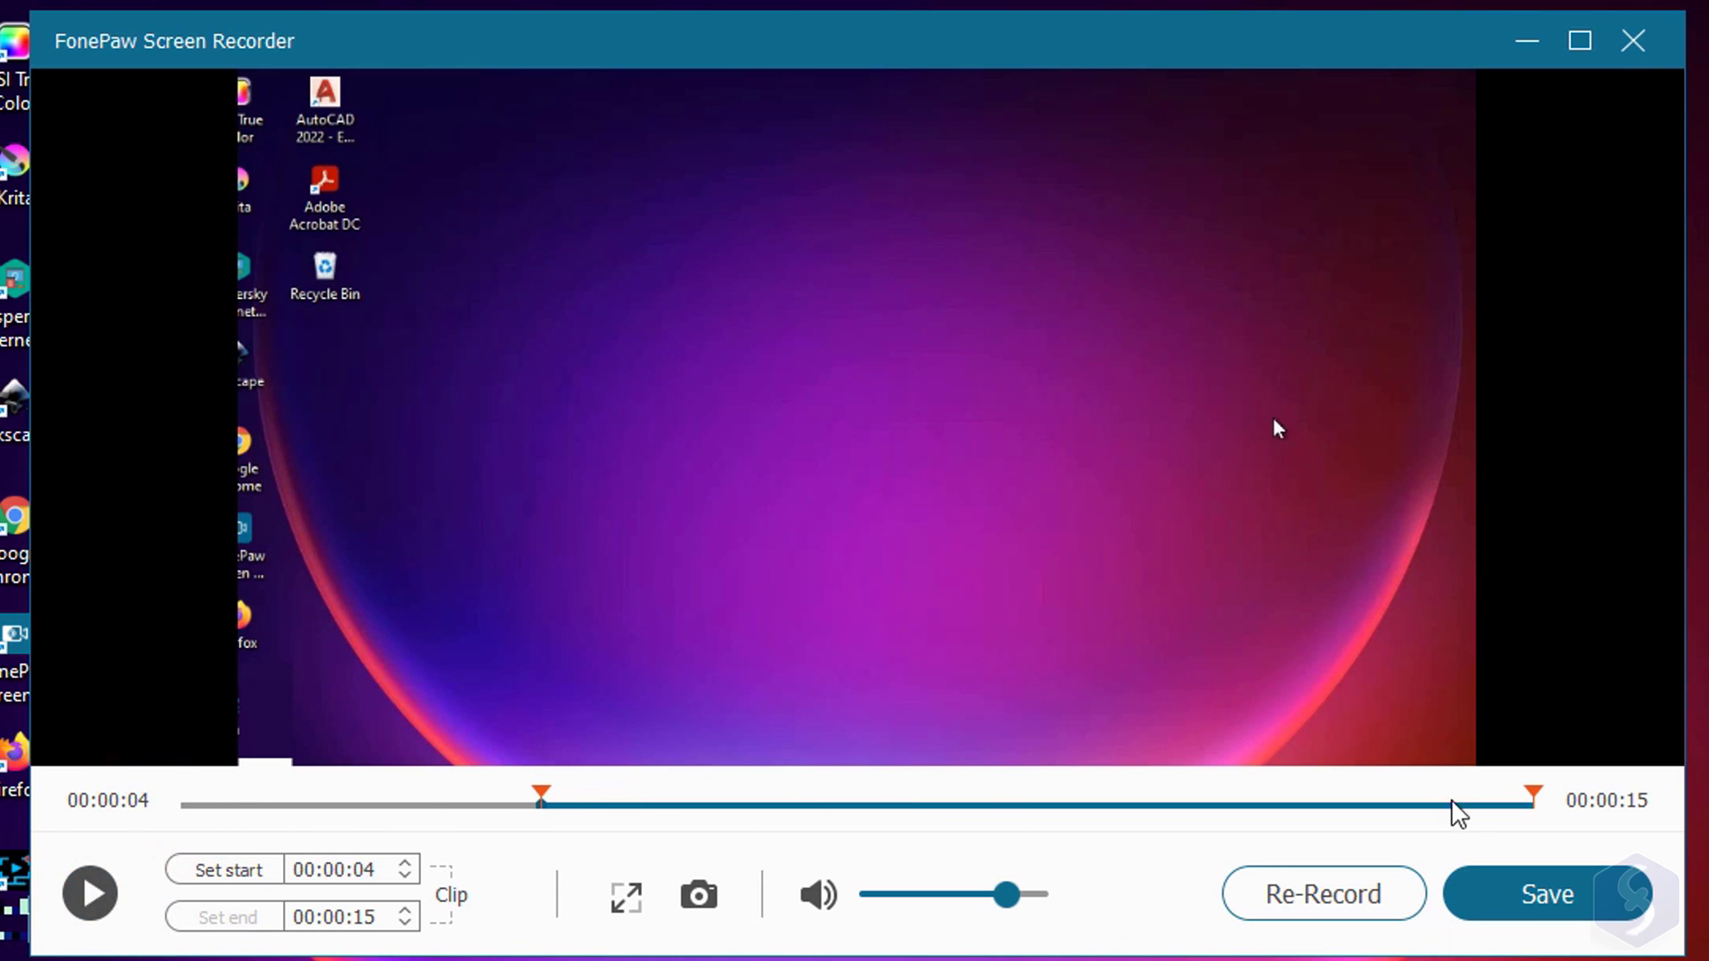
{"action": "left_click_drag", "start_coordinate": [1540, 806], "coordinate": [1041, 816]}
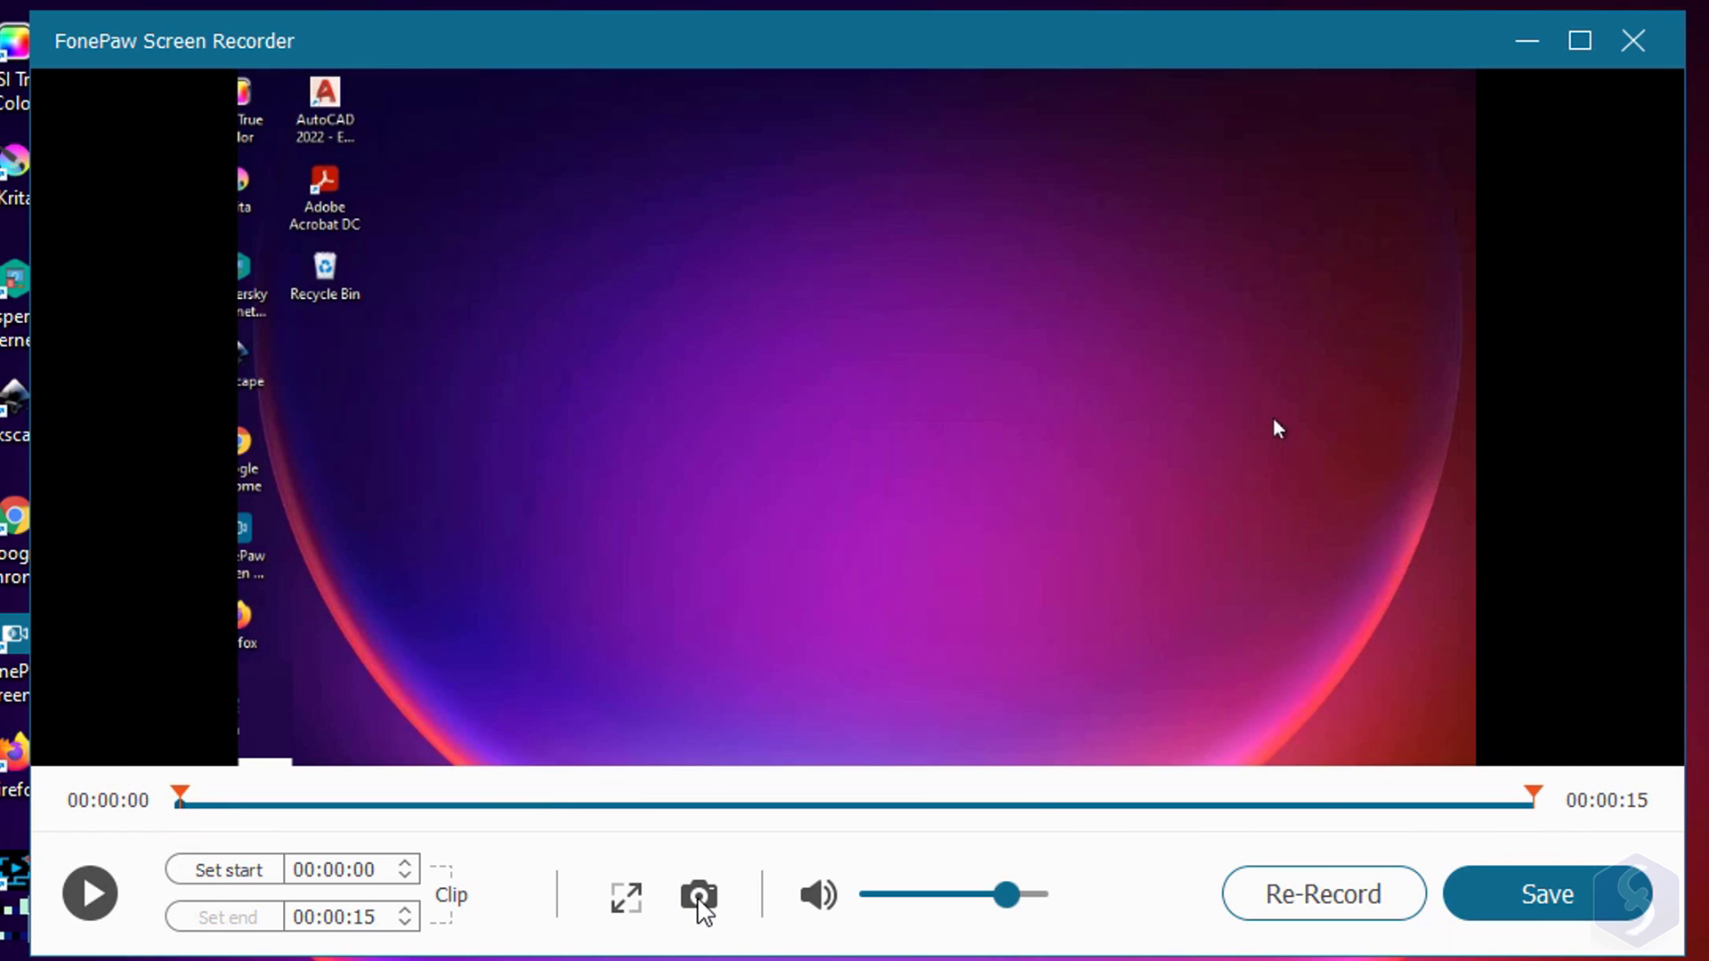
{"action": "left_click", "coordinate": [699, 896]}
{"action": "left_click", "coordinate": [1031, 894]}
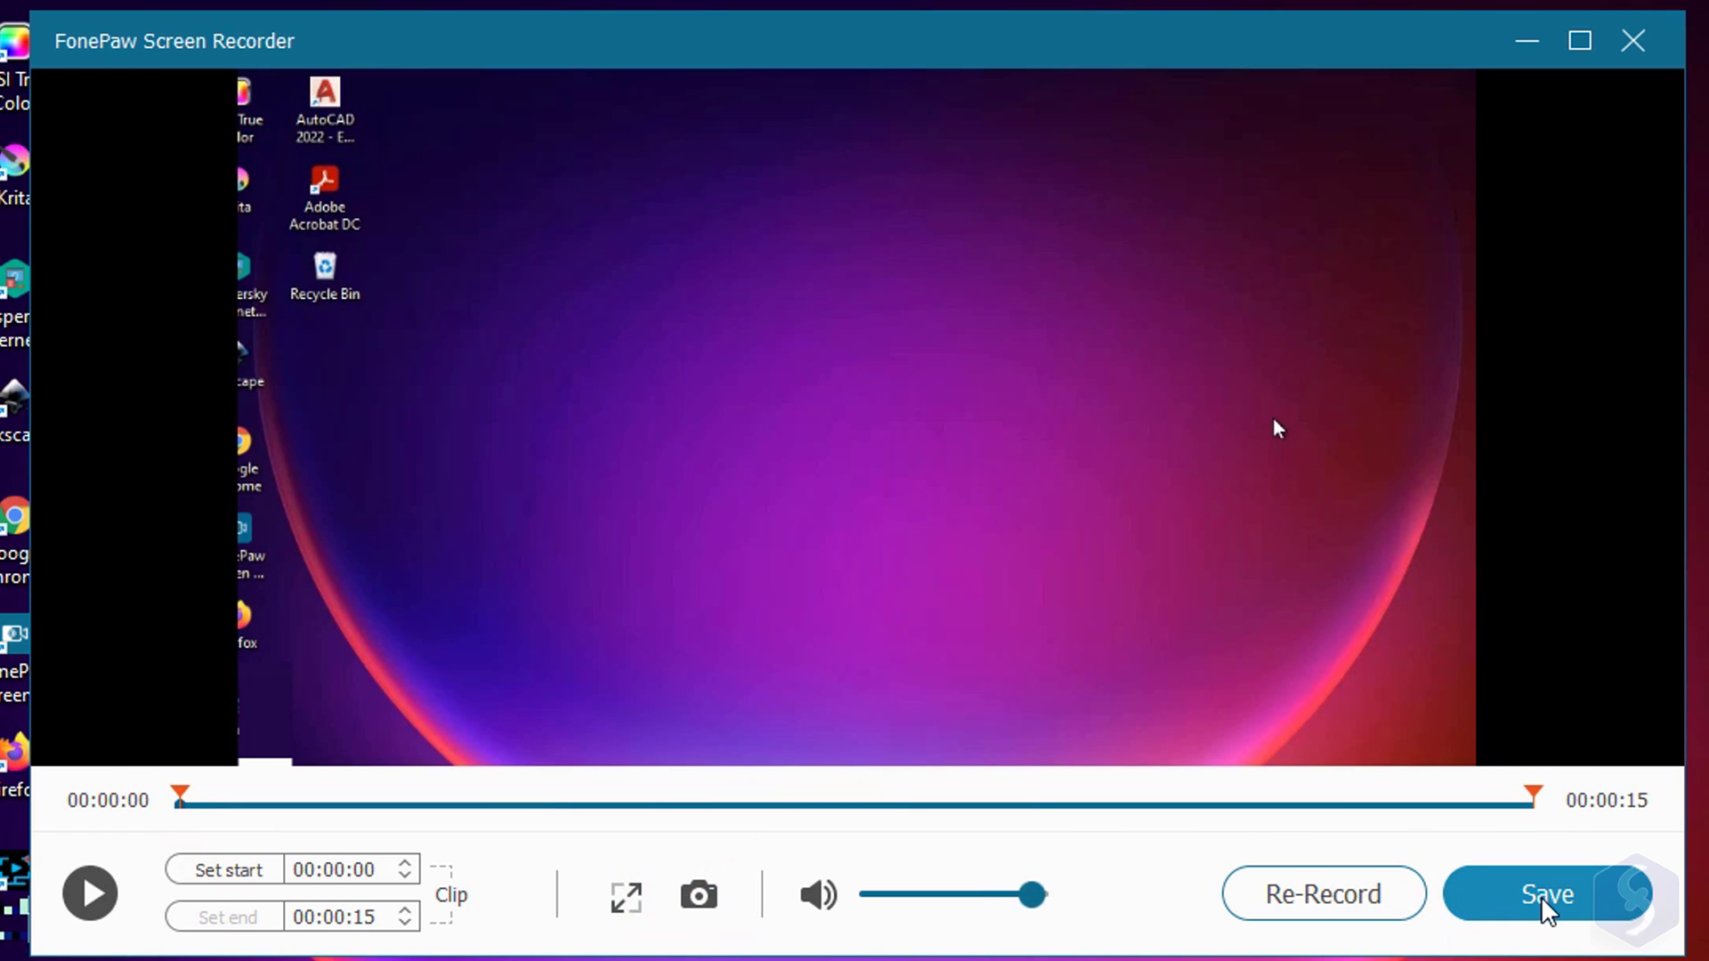
{"action": "left_click", "coordinate": [1589, 904]}
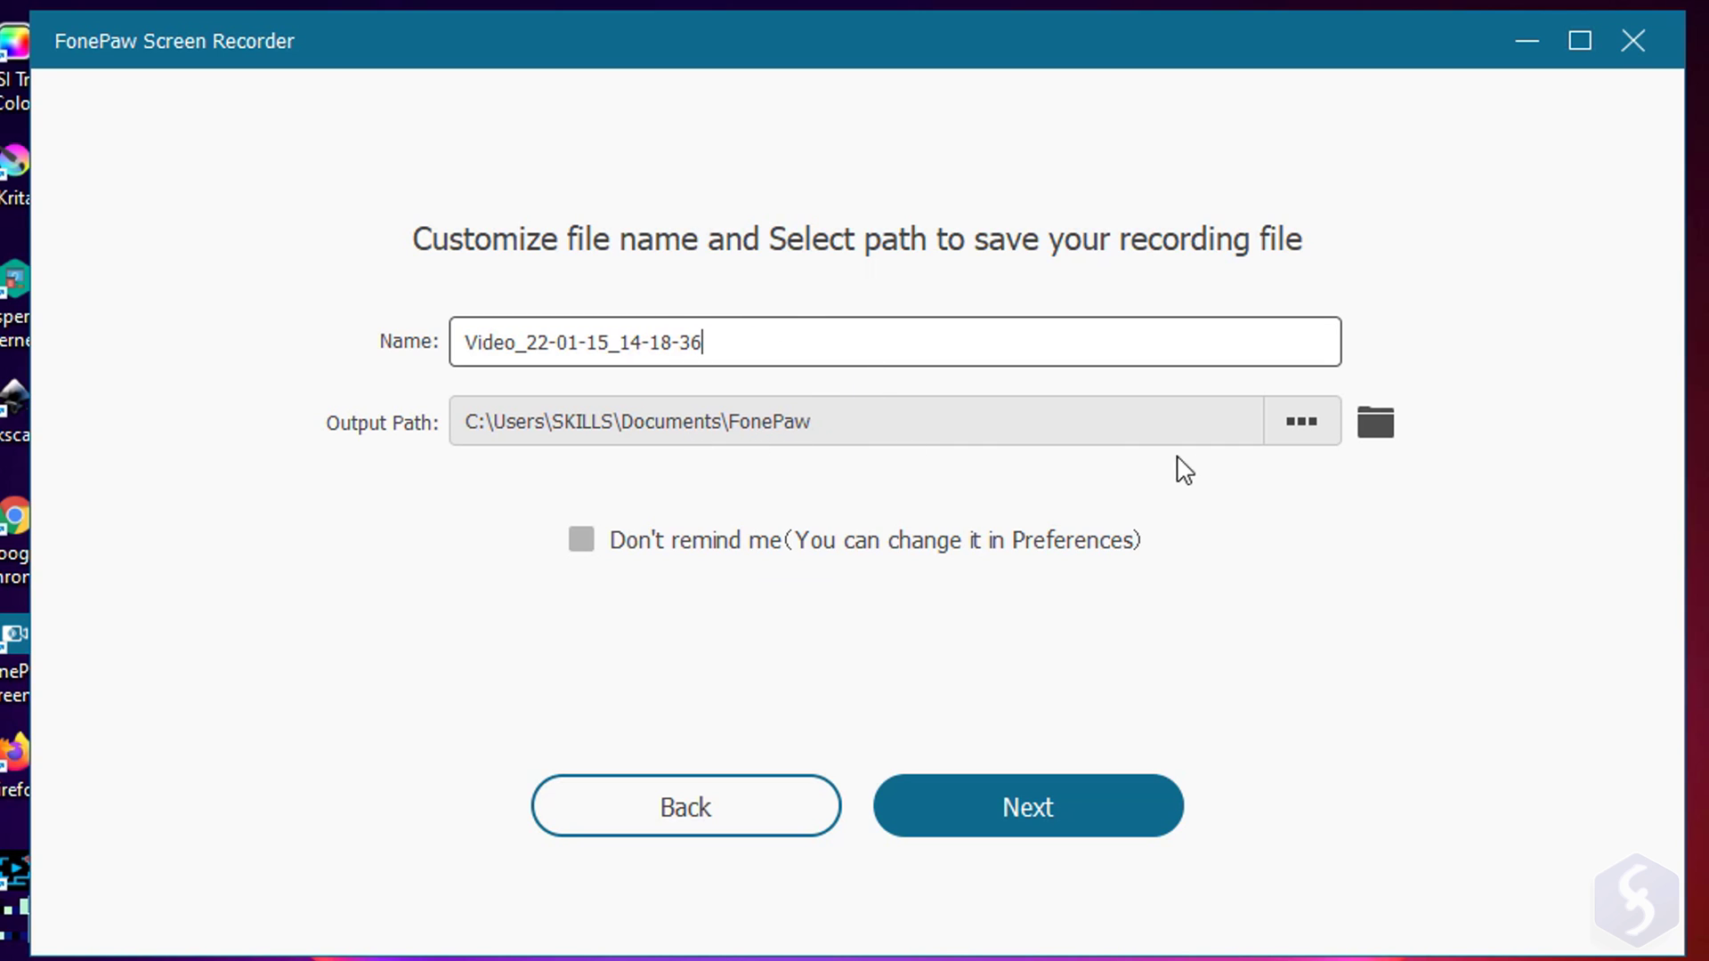
Save Video_22-01-15_14-18-36.mp4 with the default name and path, then choose Advanced Recorder
{"action": "left_click", "coordinate": [1023, 820]}
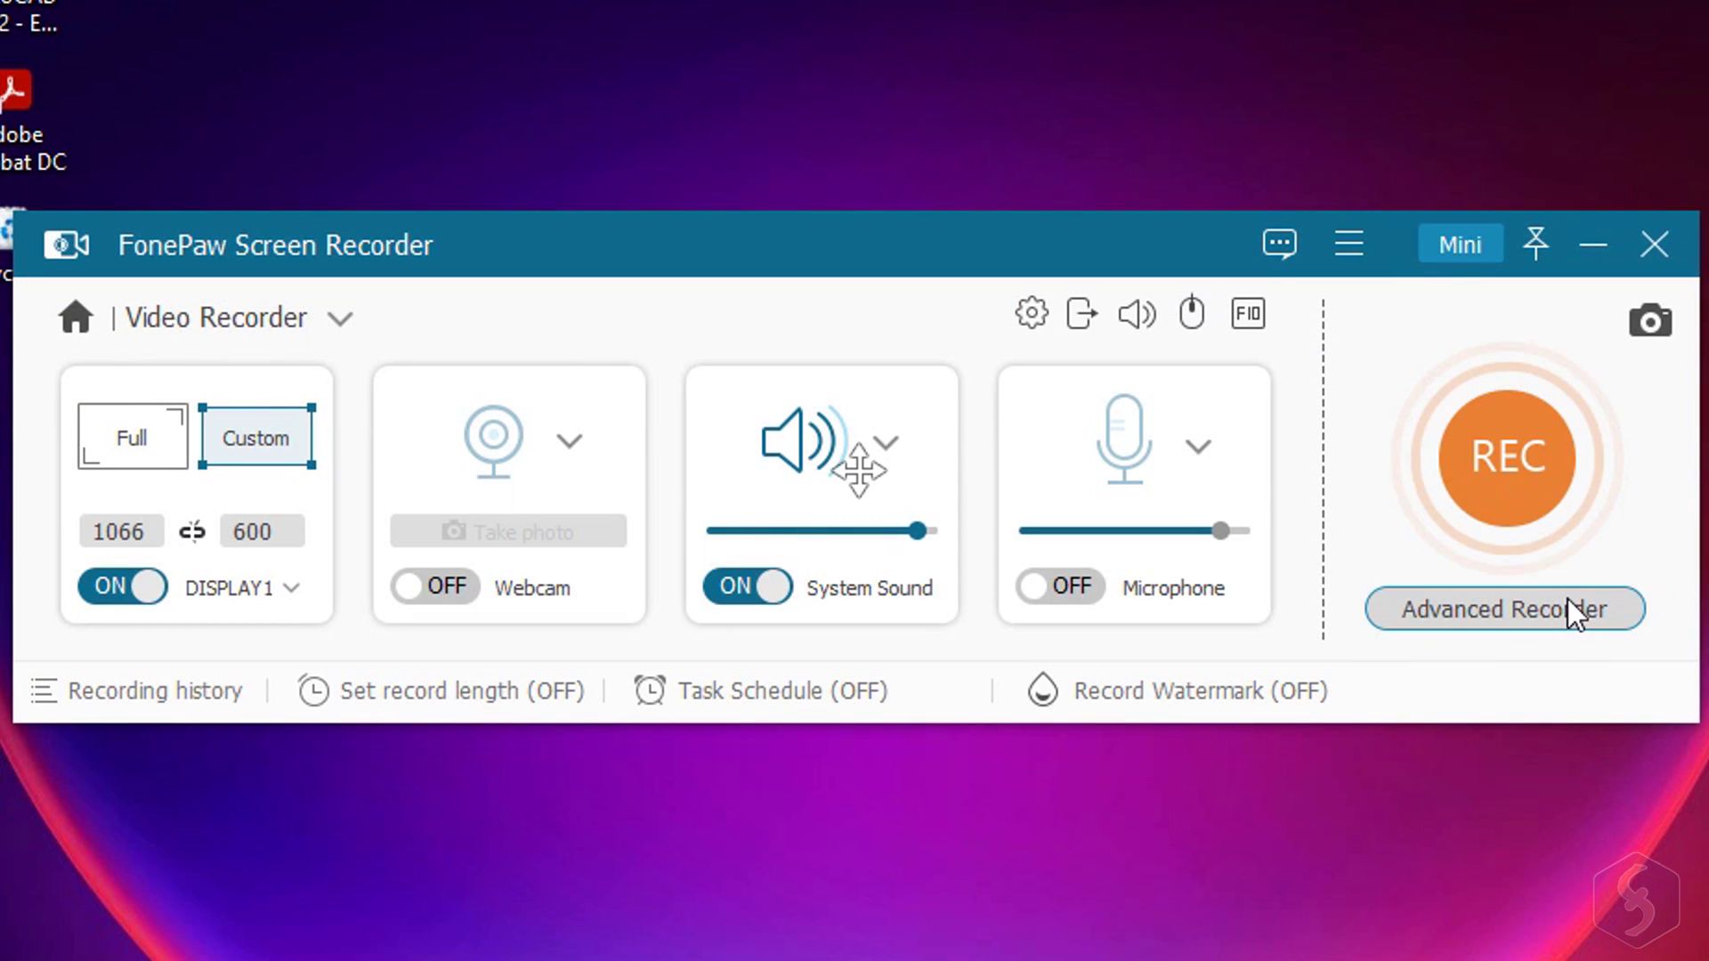
{"action": "left_click", "coordinate": [1568, 600]}
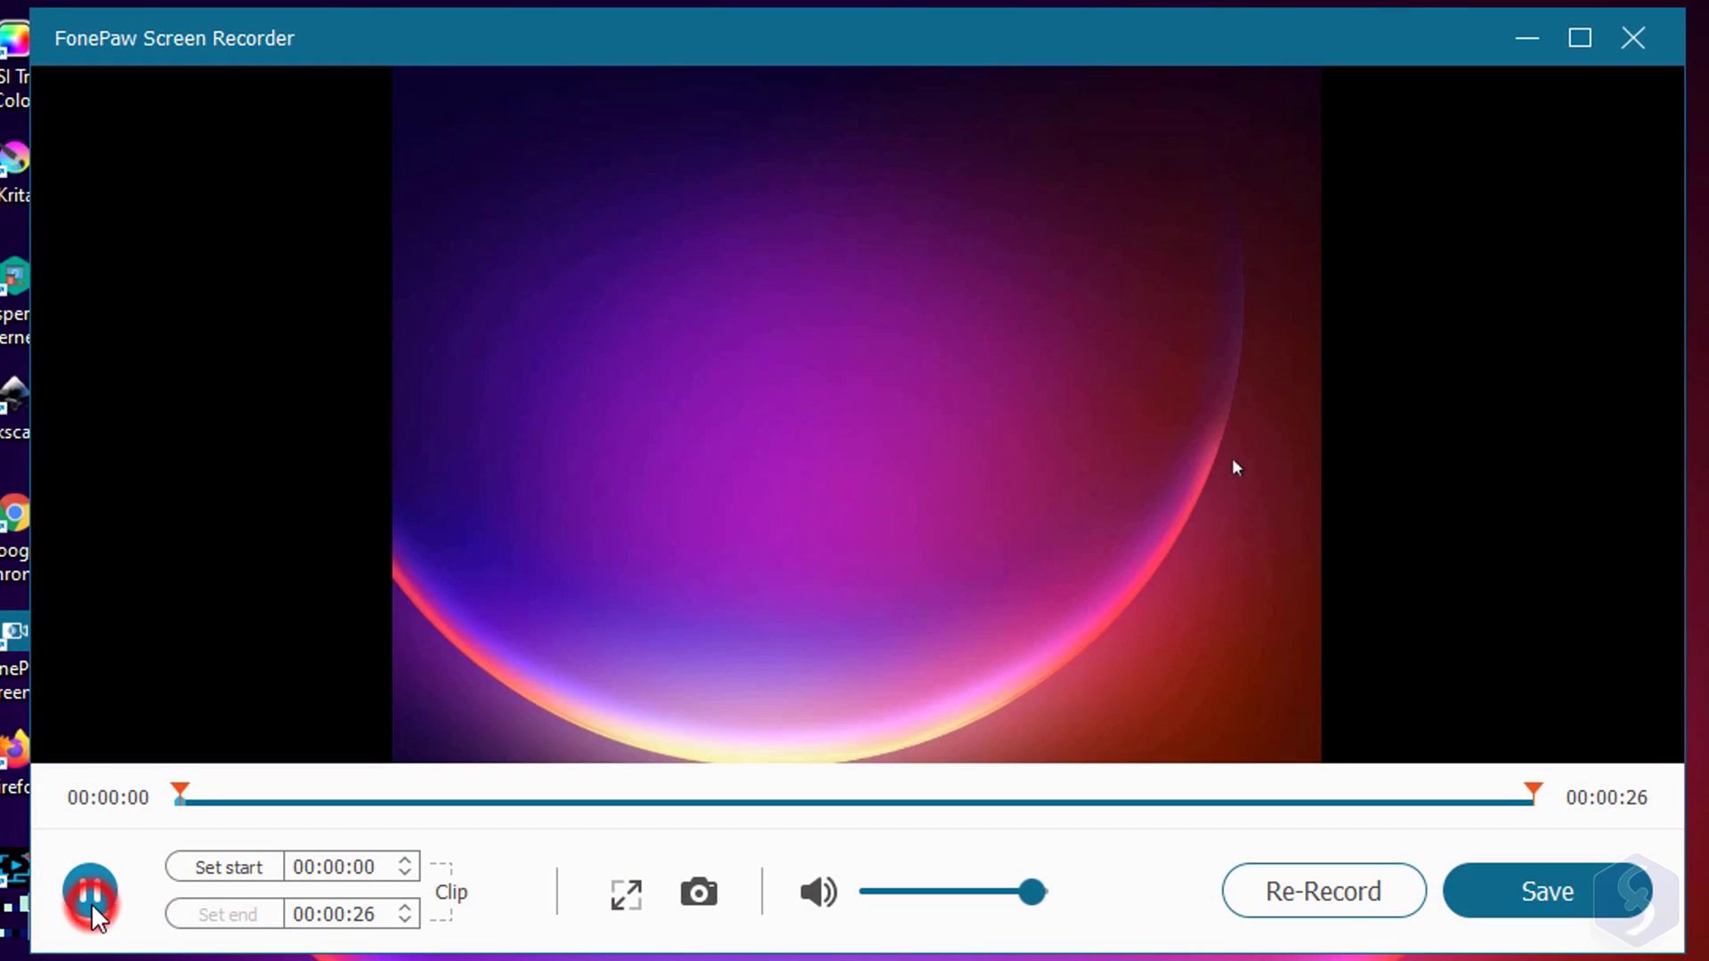
Play the 26-second around-mouse clip, then make an 18-second follow-the-mouse recording
{"action": "left_click", "coordinate": [89, 890]}
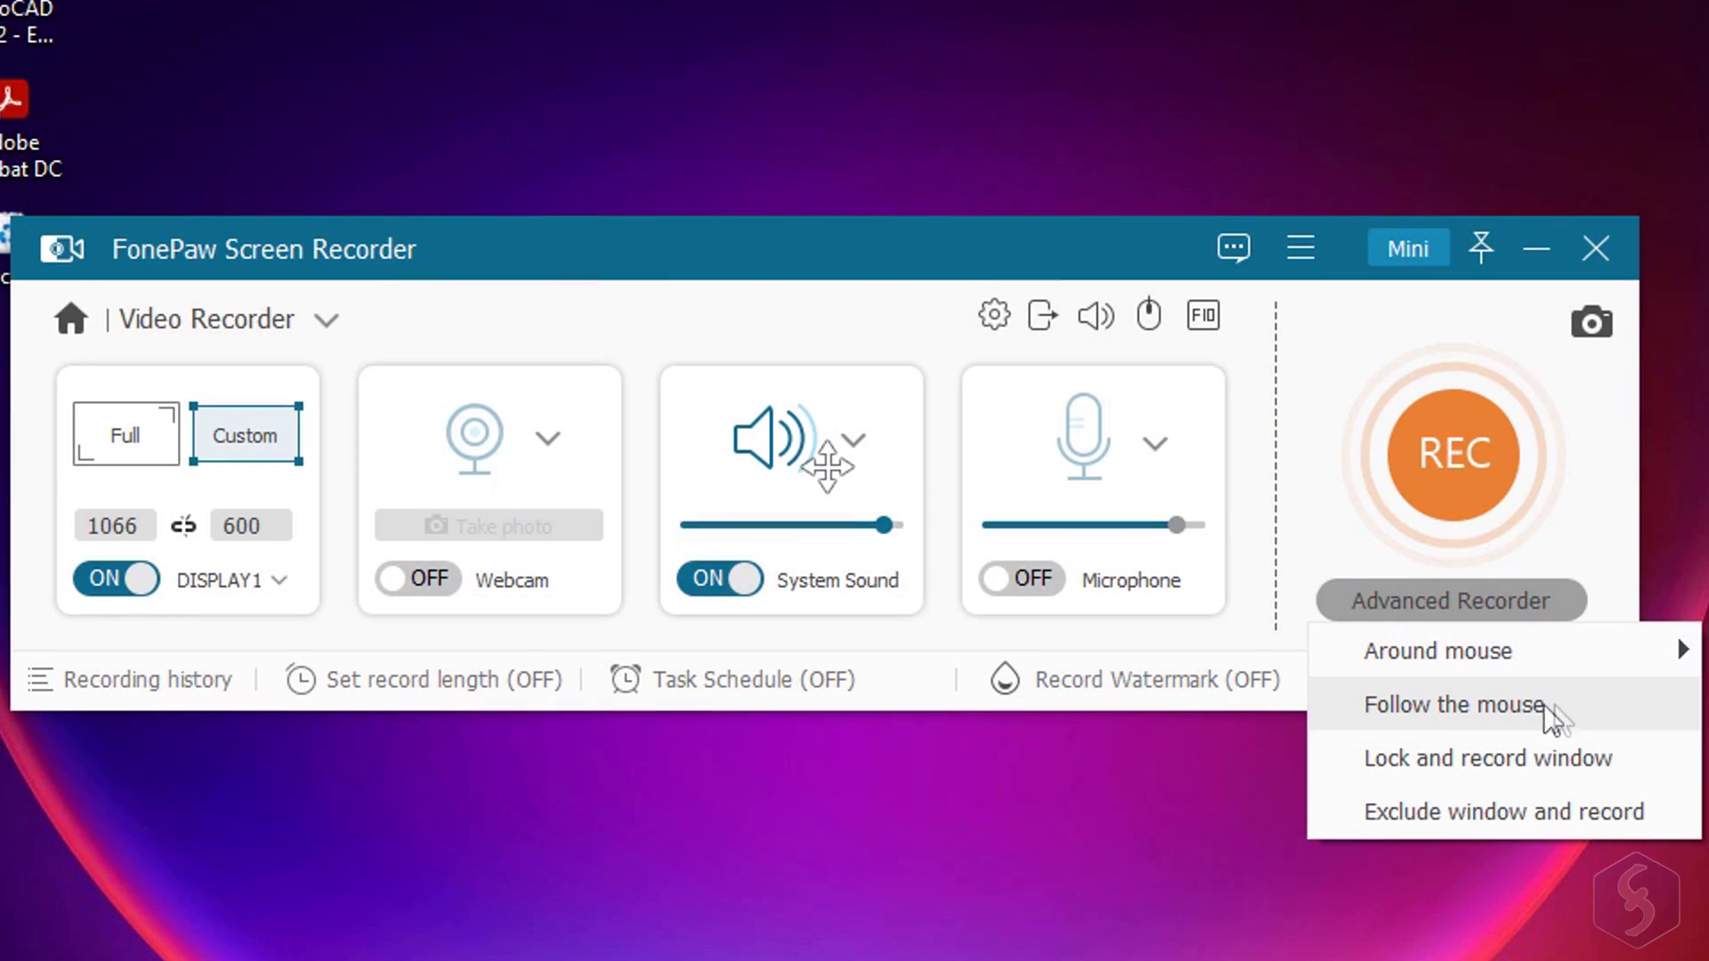
{"action": "left_click", "coordinate": [1568, 704]}
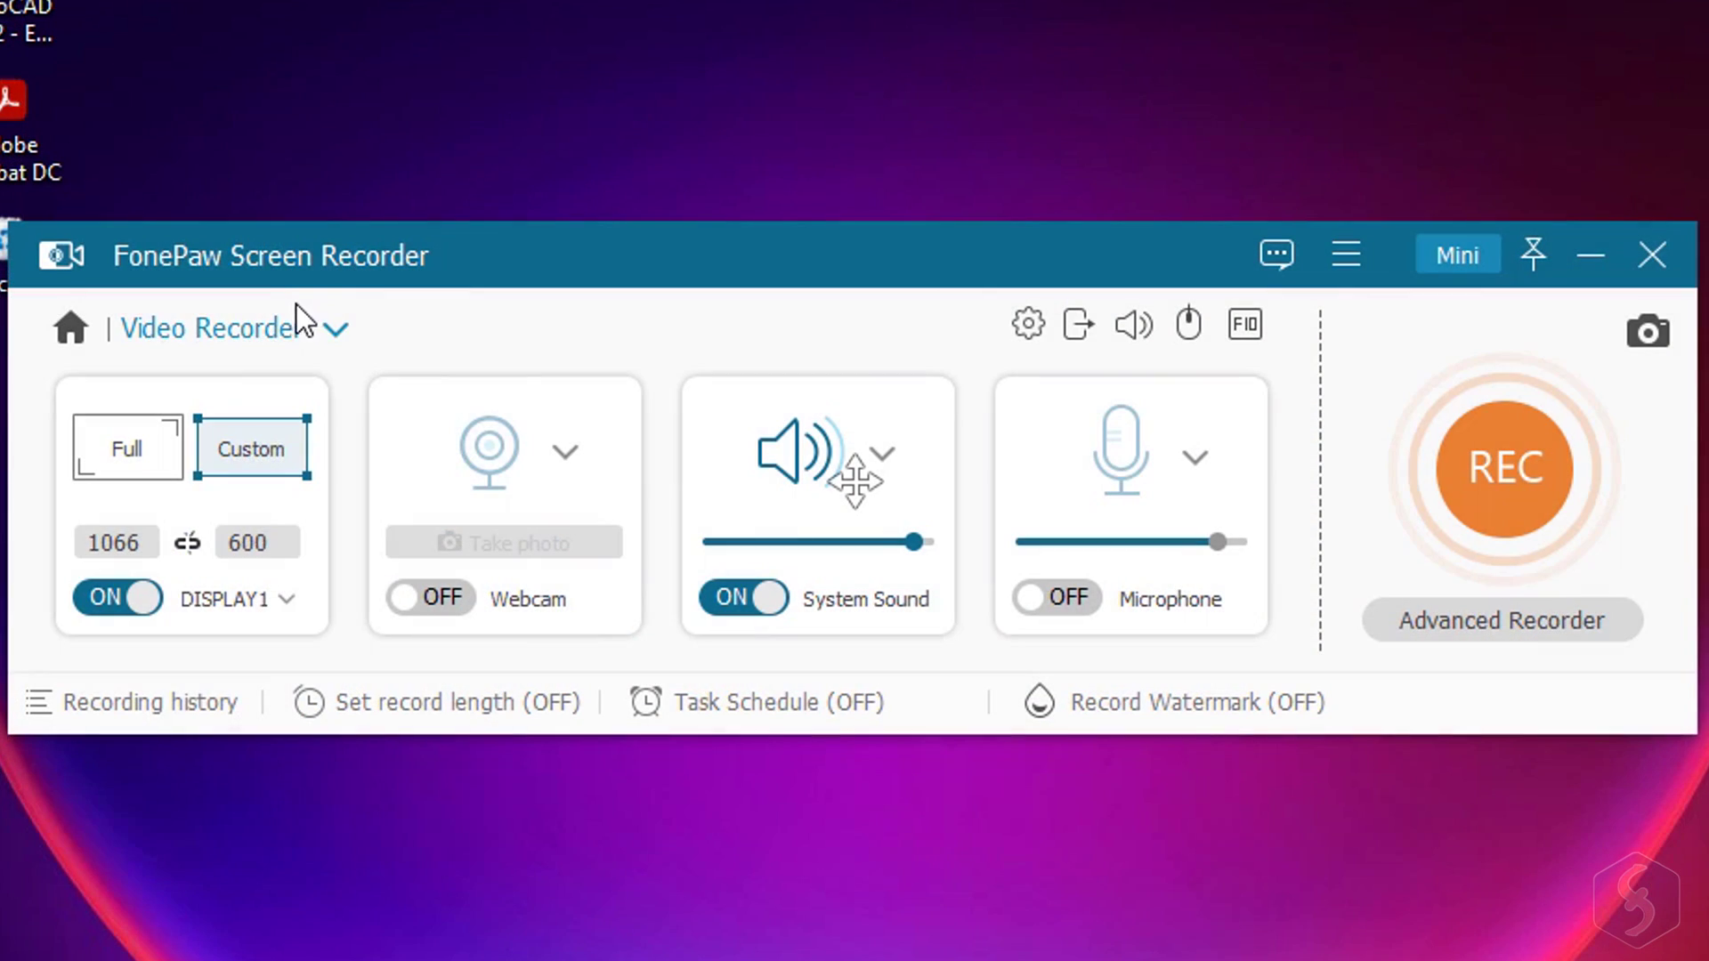
Check Audio Recorder's system sound and microphone menus, then switch to Game Recorder and list game windows
{"action": "left_click", "coordinate": [296, 318]}
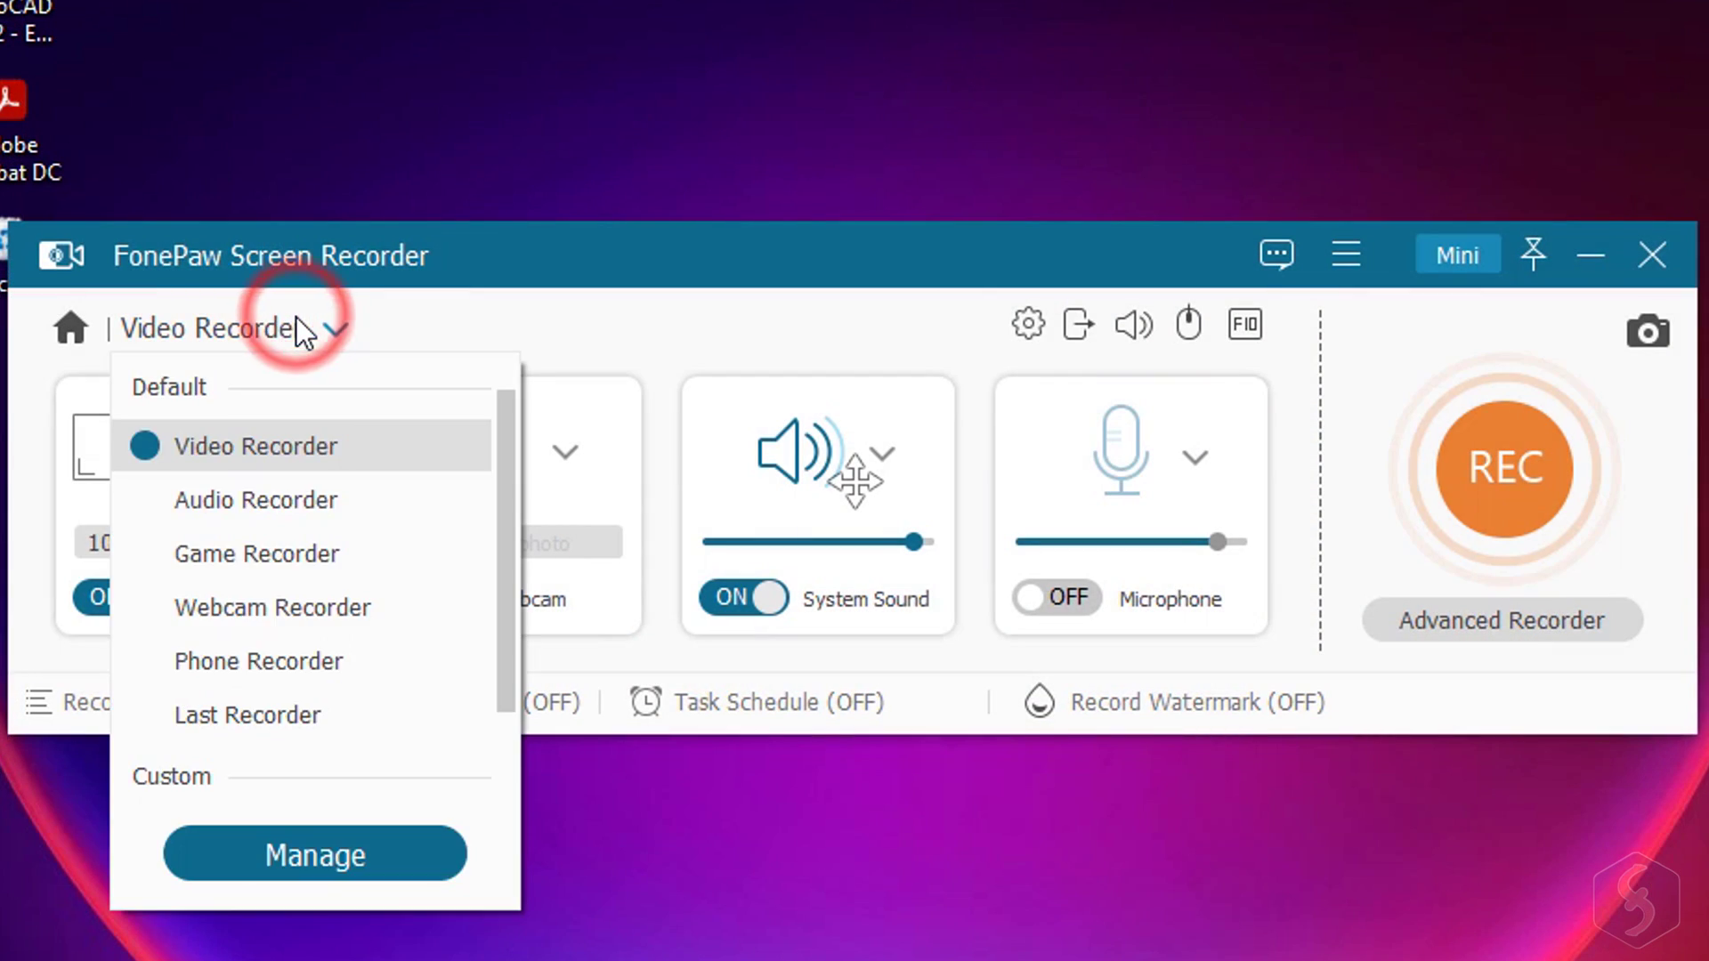
{"action": "left_click", "coordinate": [282, 503]}
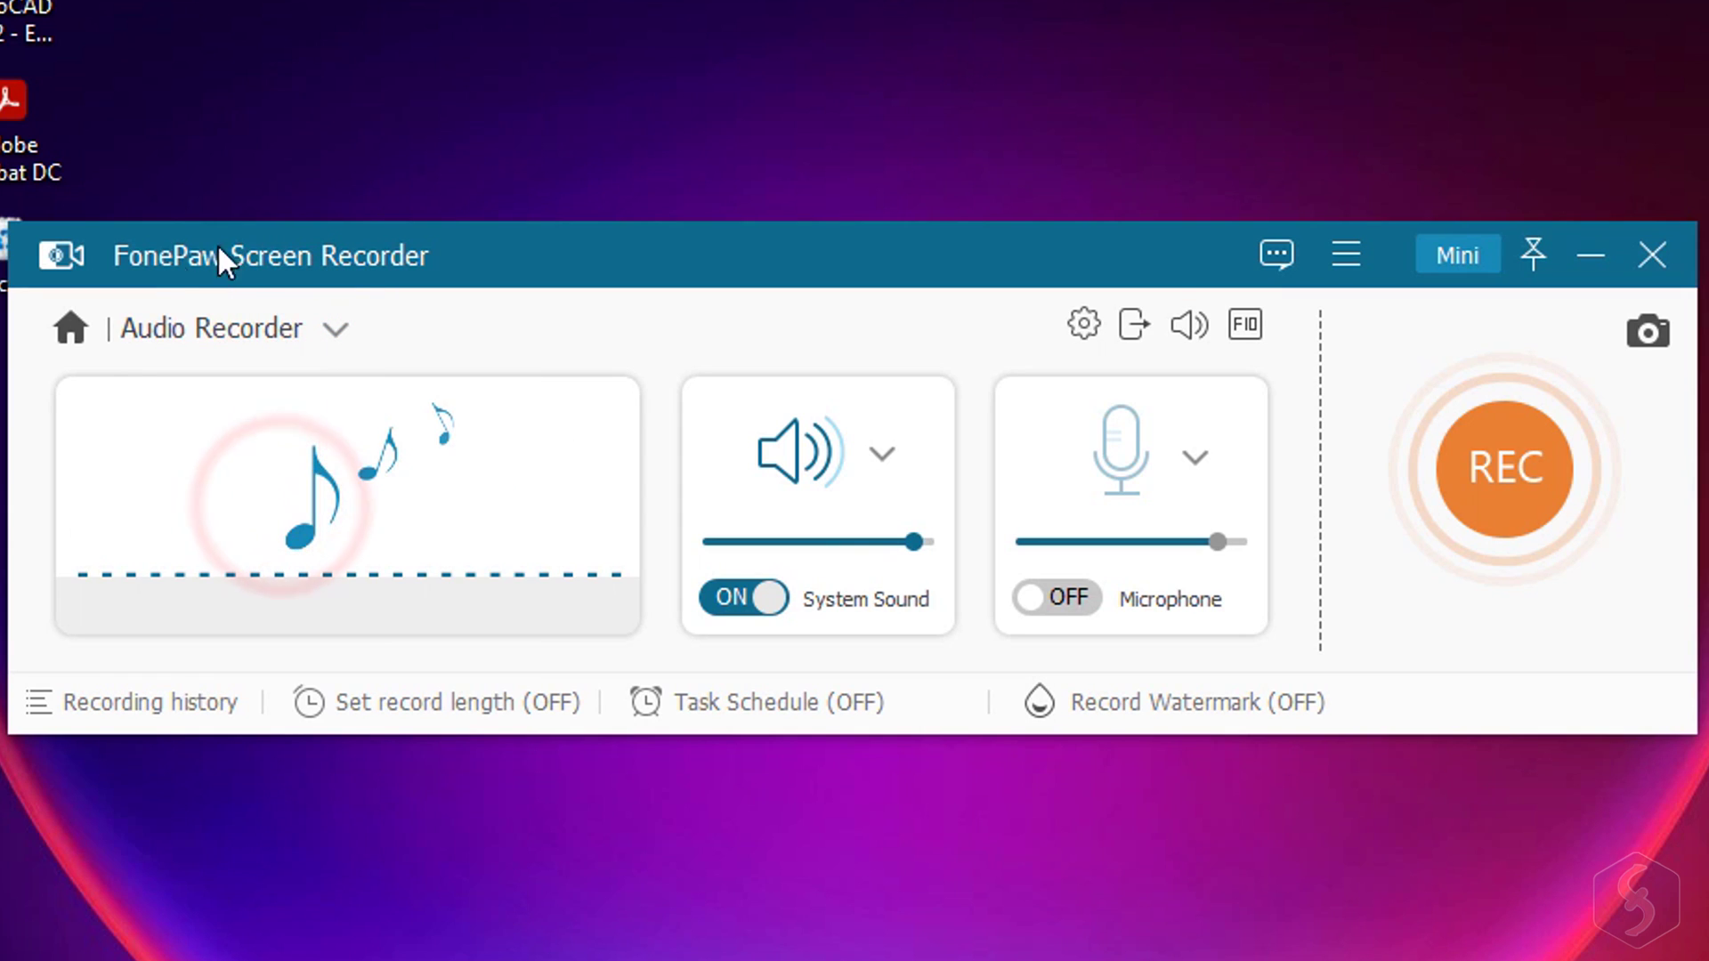
{"action": "left_click", "coordinate": [882, 454]}
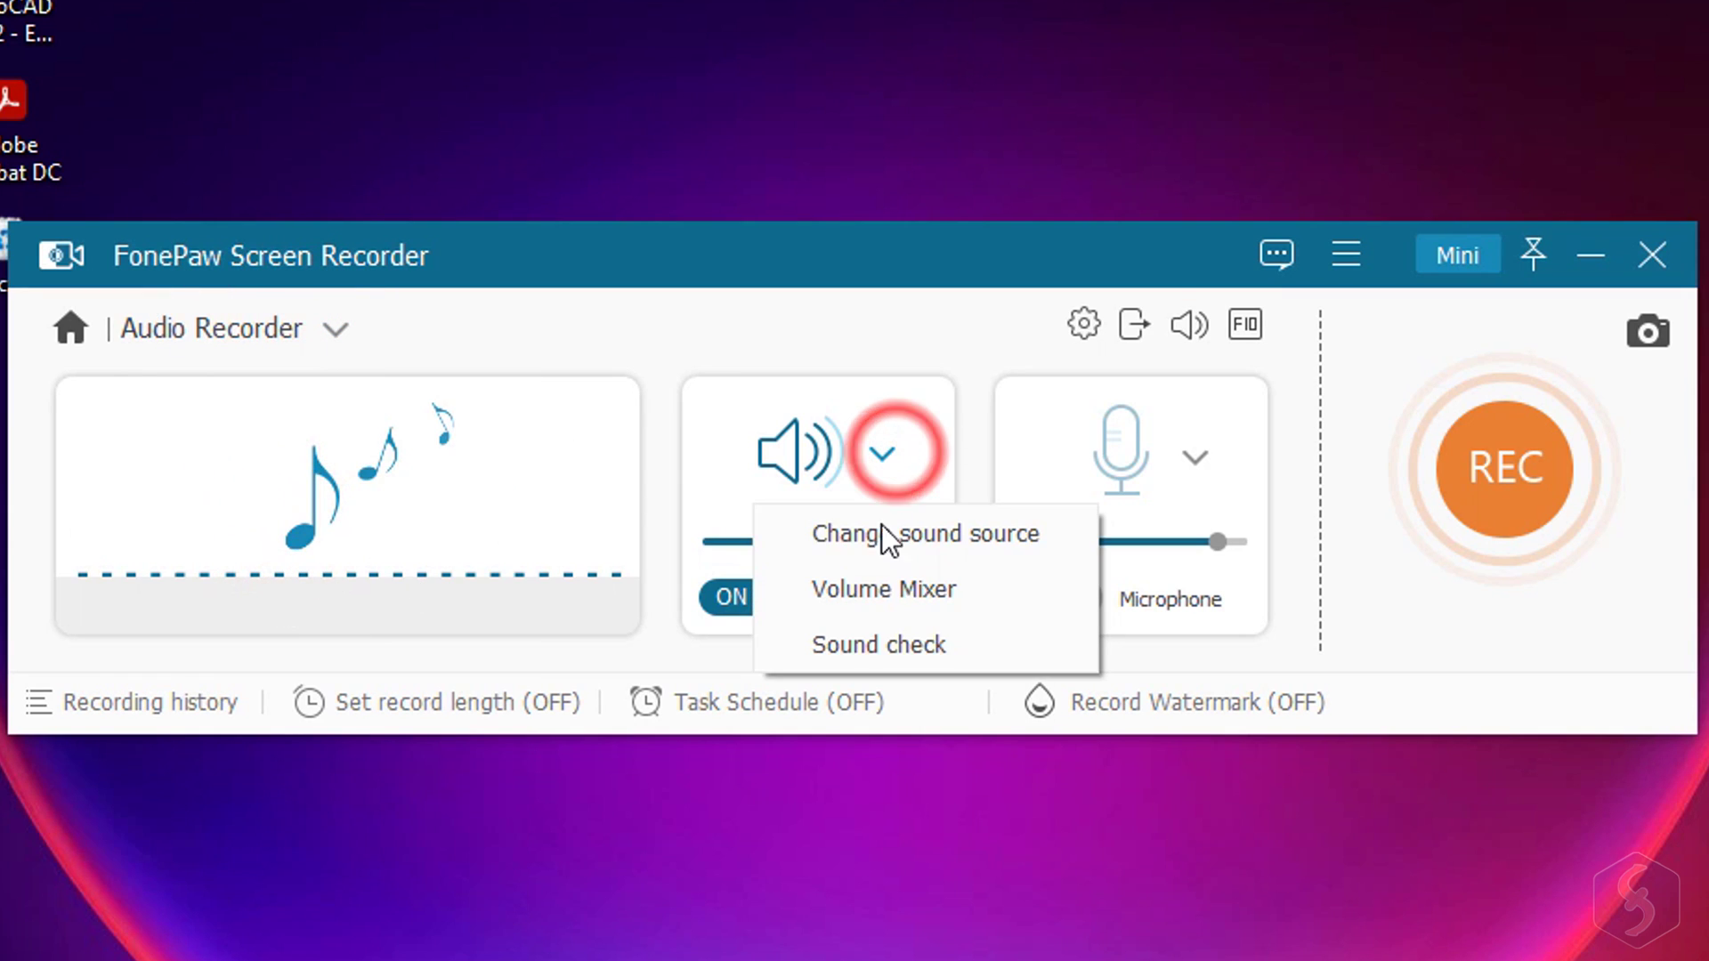
{"action": "left_click", "coordinate": [884, 453]}
{"action": "left_click", "coordinate": [1212, 461]}
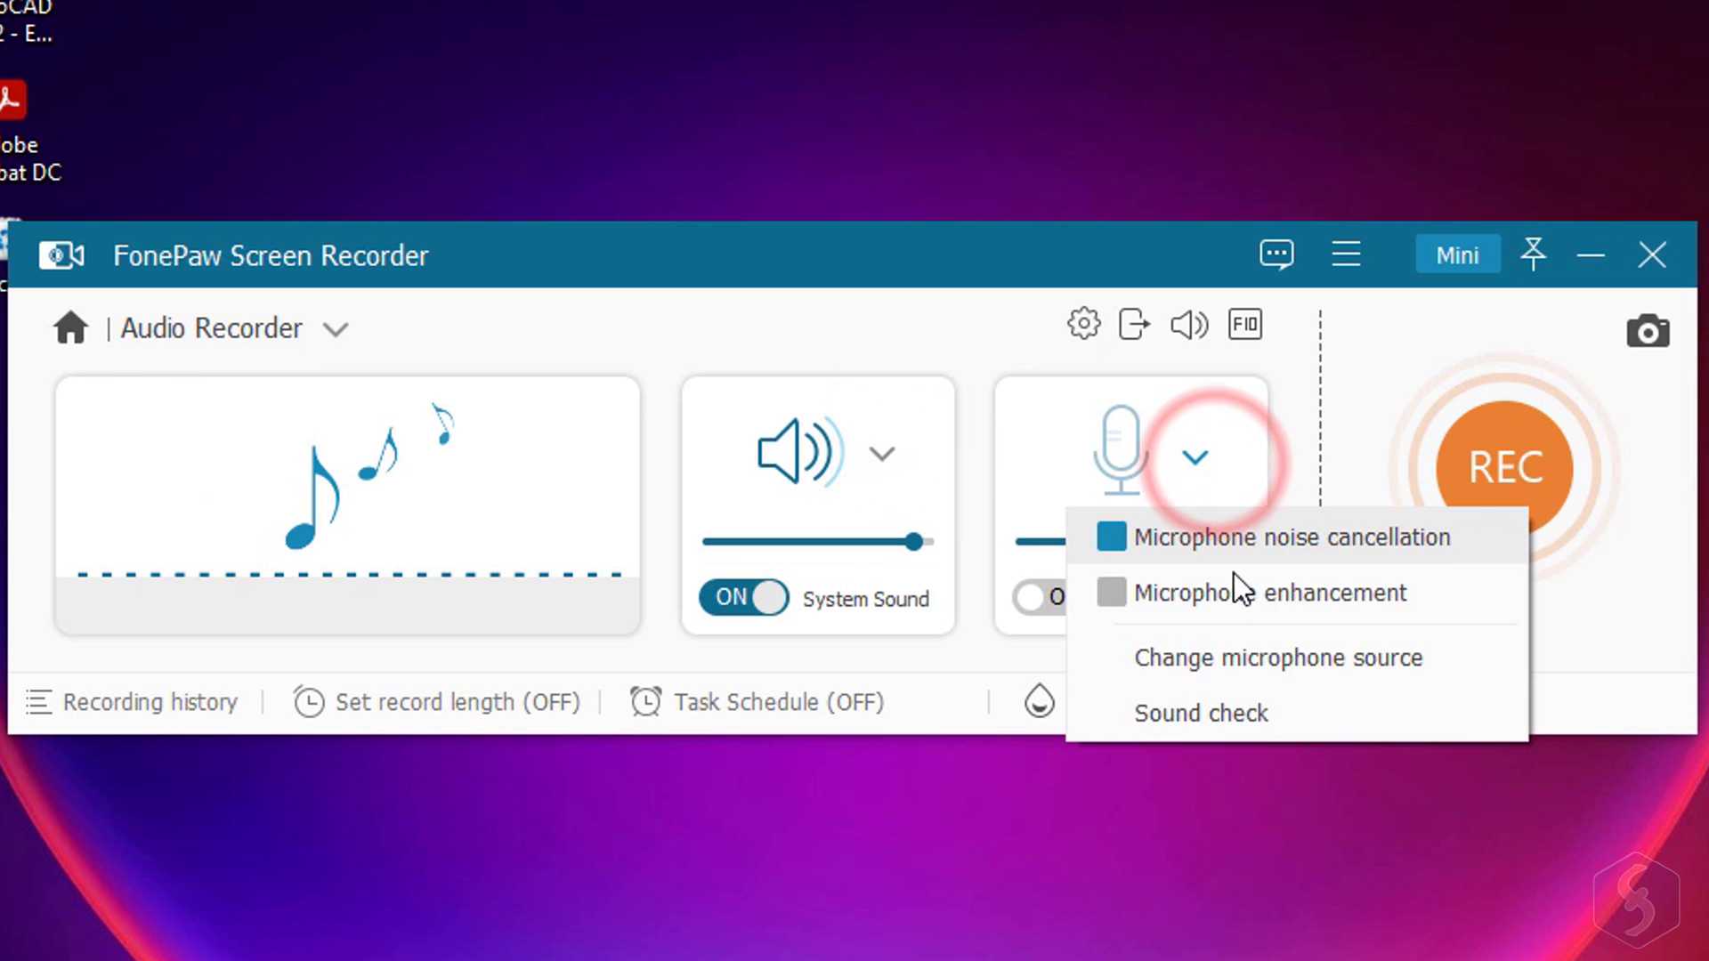
{"action": "left_click", "coordinate": [1194, 457]}
{"action": "left_click", "coordinate": [335, 330]}
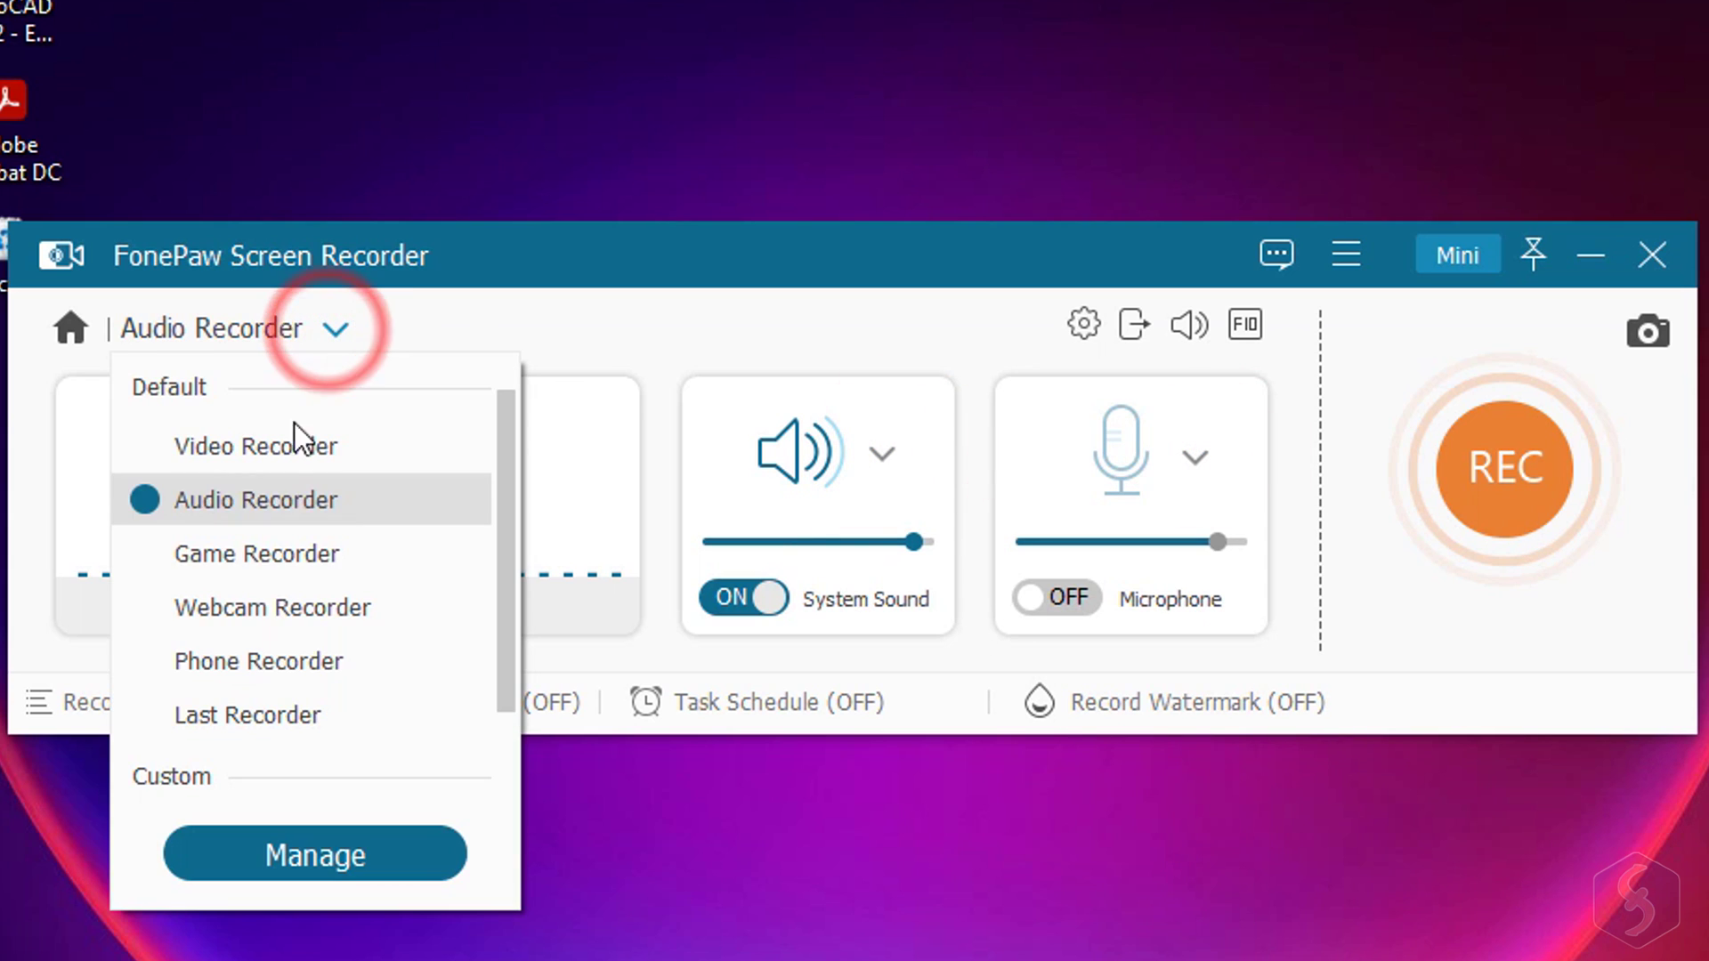
{"action": "left_click", "coordinate": [292, 557]}
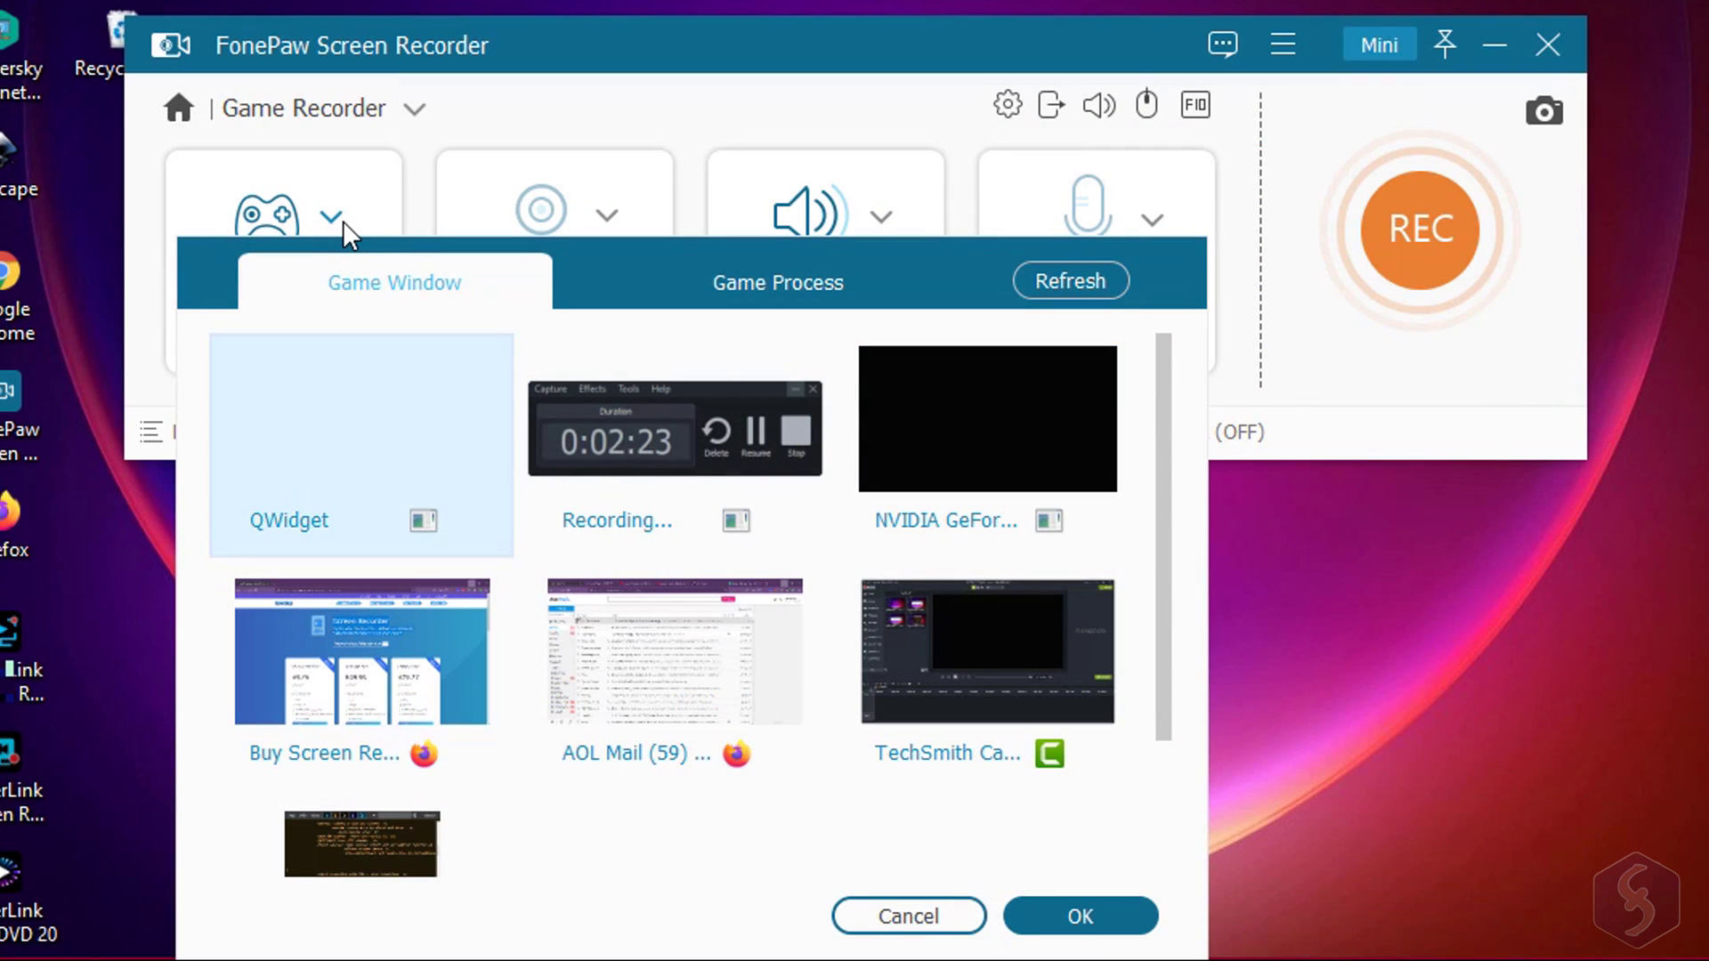
Record the Firefox FonePaw buy-page window as the game source while moving it, then return to Video Recorder
{"action": "key", "text": "Down"}
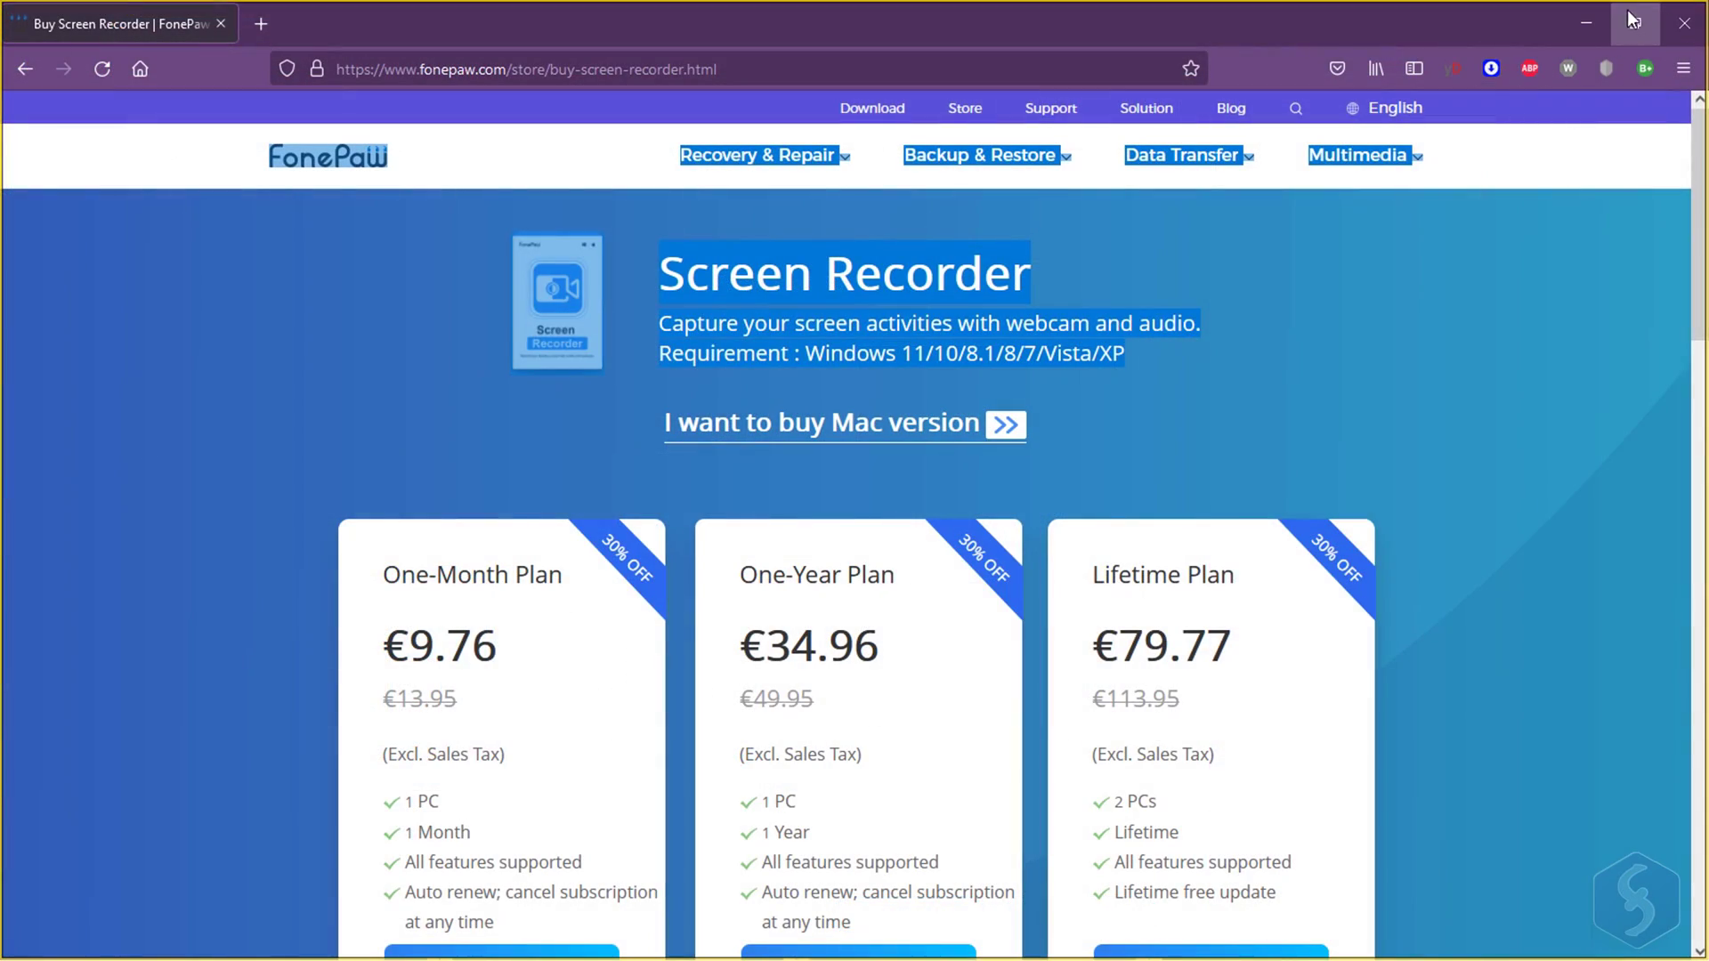
{"action": "left_click", "coordinate": [1632, 21]}
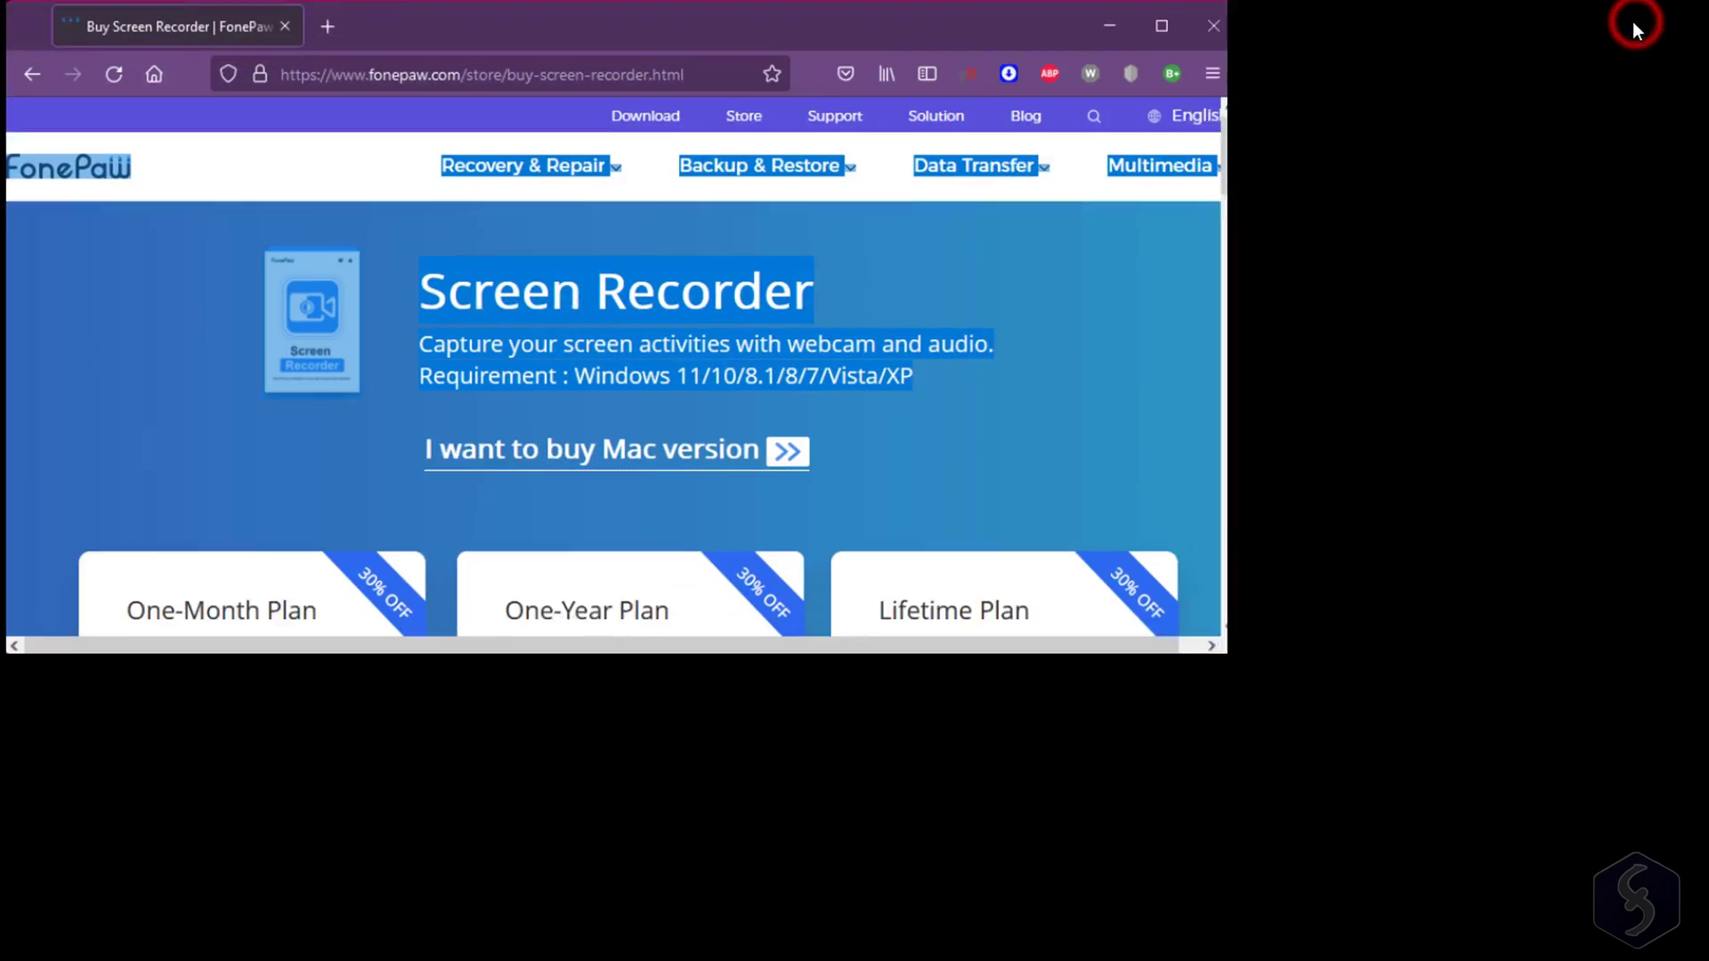
{"action": "left_click_drag", "start_coordinate": [616, 17], "coordinate": [1168, 144]}
{"action": "left_click_drag", "start_coordinate": [1168, 145], "coordinate": [1114, 69]}
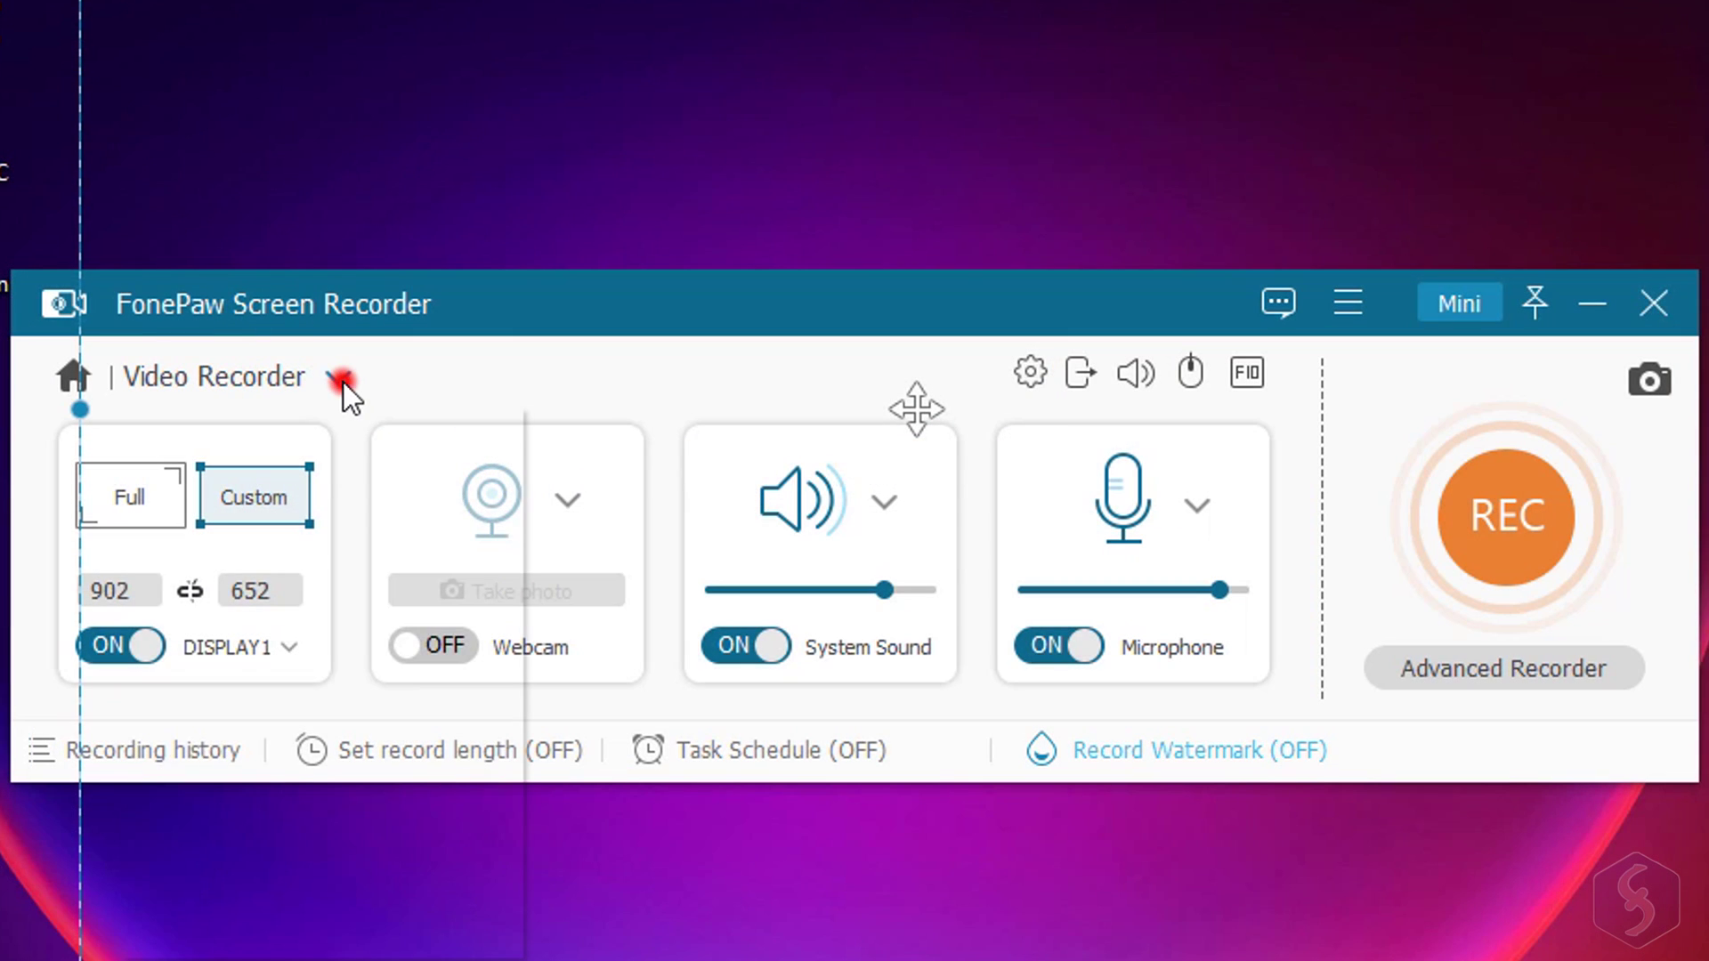
{"action": "left_click", "coordinate": [340, 380]}
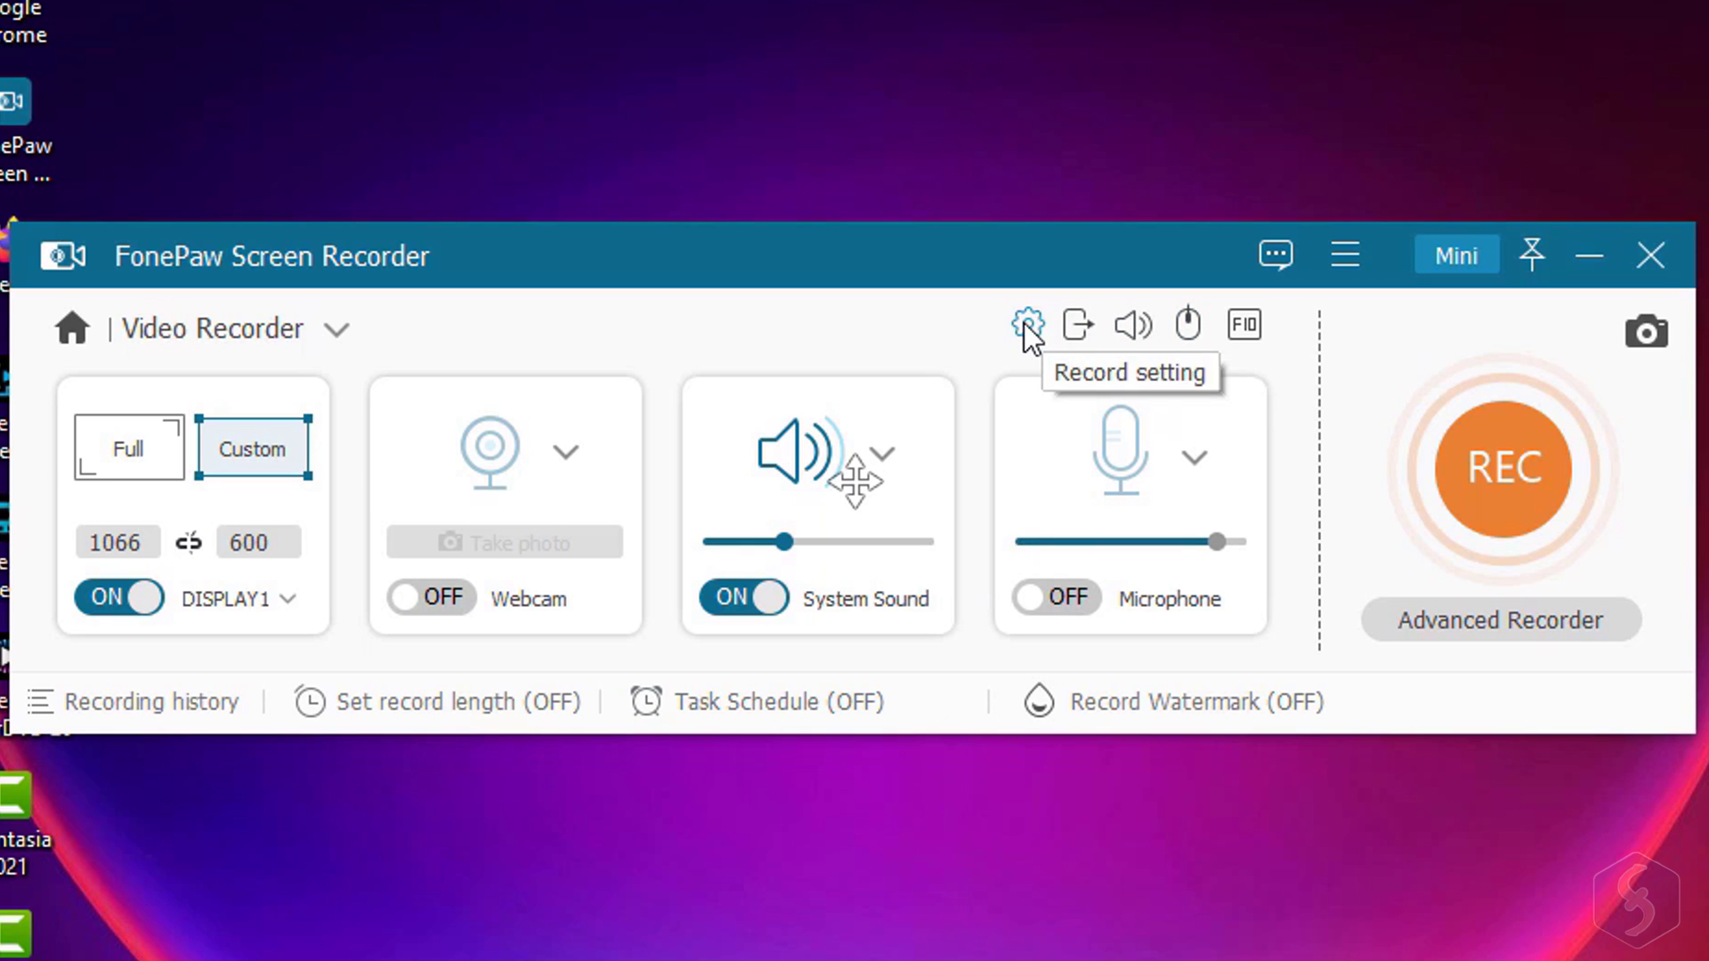
Open the recording preferences and check the screenshot format options, leaving it at PNG
{"action": "left_click", "coordinate": [1030, 372]}
{"action": "scroll", "coordinate": [743, 203], "scroll_direction": "down", "scroll_amount": 4}
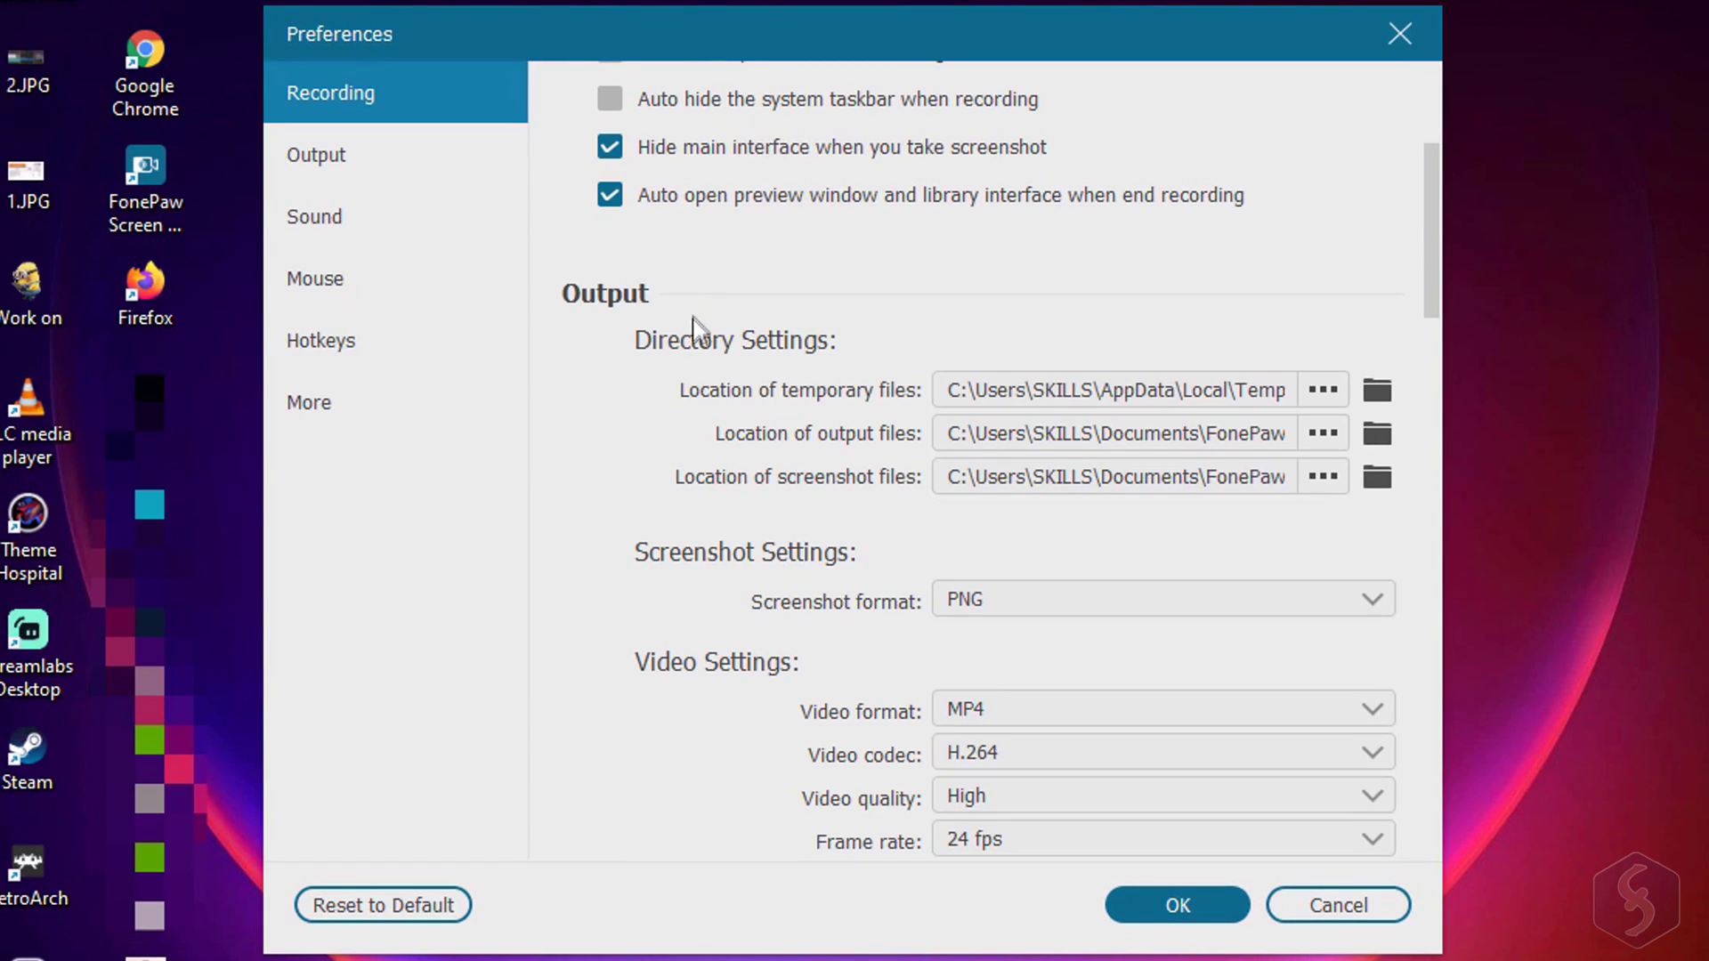
{"action": "scroll", "coordinate": [694, 331], "scroll_direction": "down", "scroll_amount": 1}
{"action": "left_click", "coordinate": [1100, 519]}
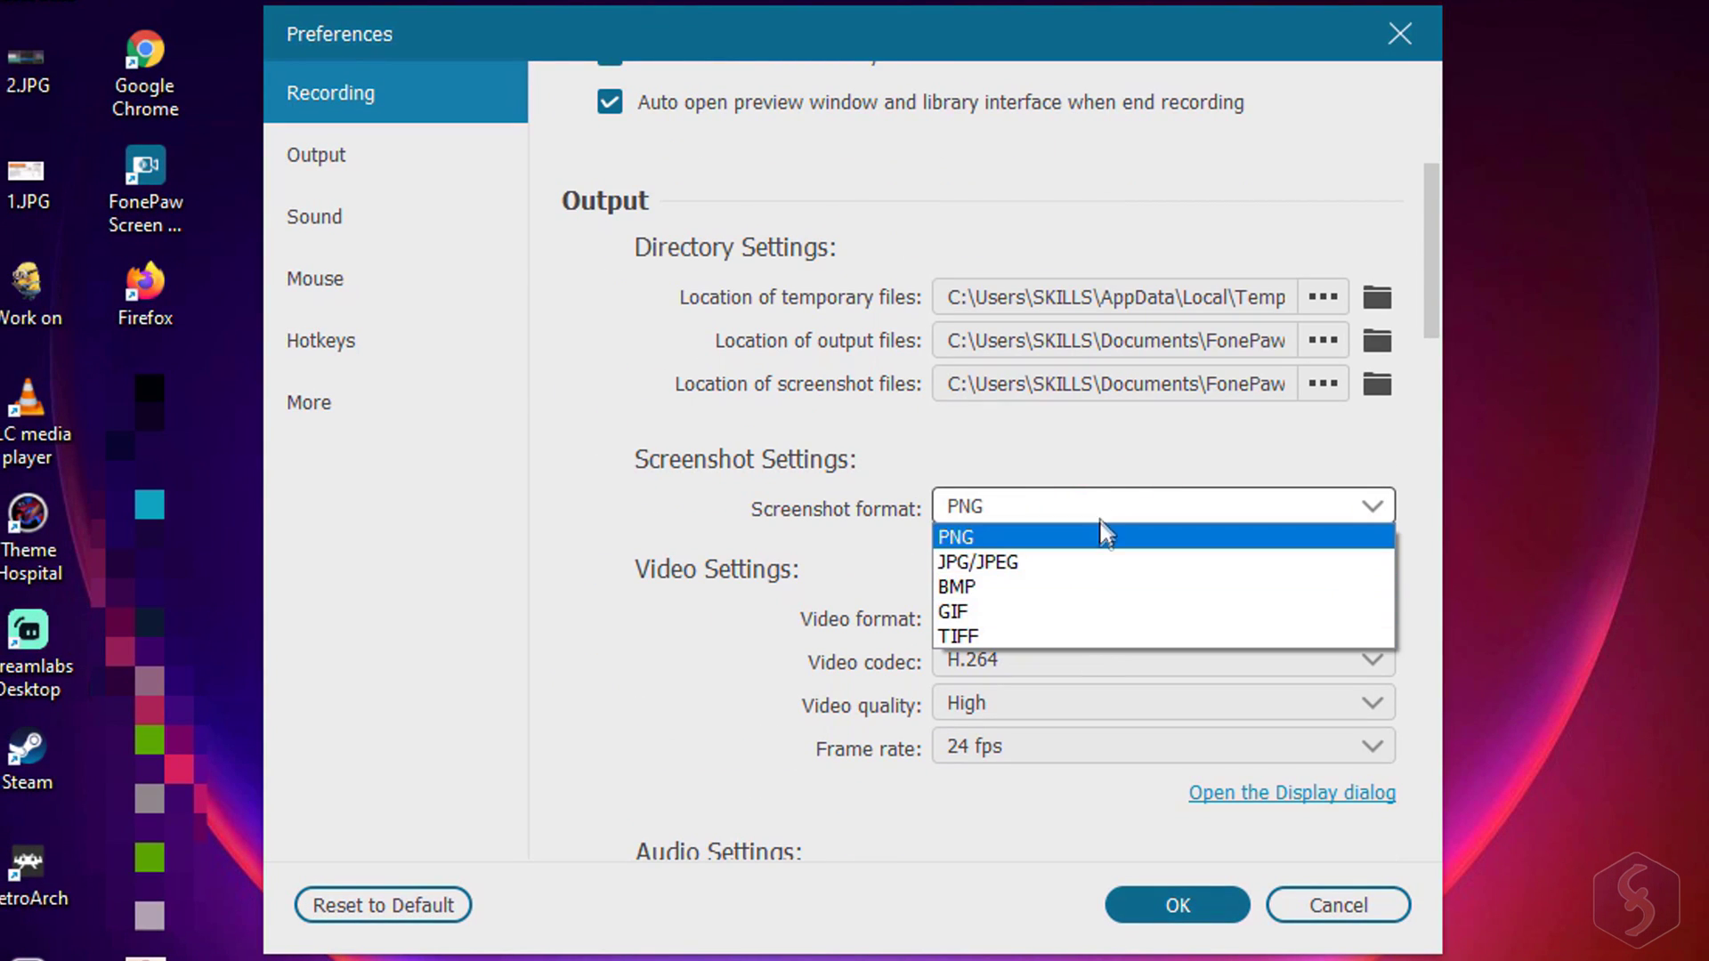
{"action": "left_click", "coordinate": [1132, 451]}
Review the video output options, keeping MP4 format, H.264 codec, High quality and 24 fps
{"action": "scroll", "coordinate": [1148, 445], "scroll_direction": "down", "scroll_amount": 2}
{"action": "left_click", "coordinate": [1157, 429]}
{"action": "left_click", "coordinate": [1157, 427]}
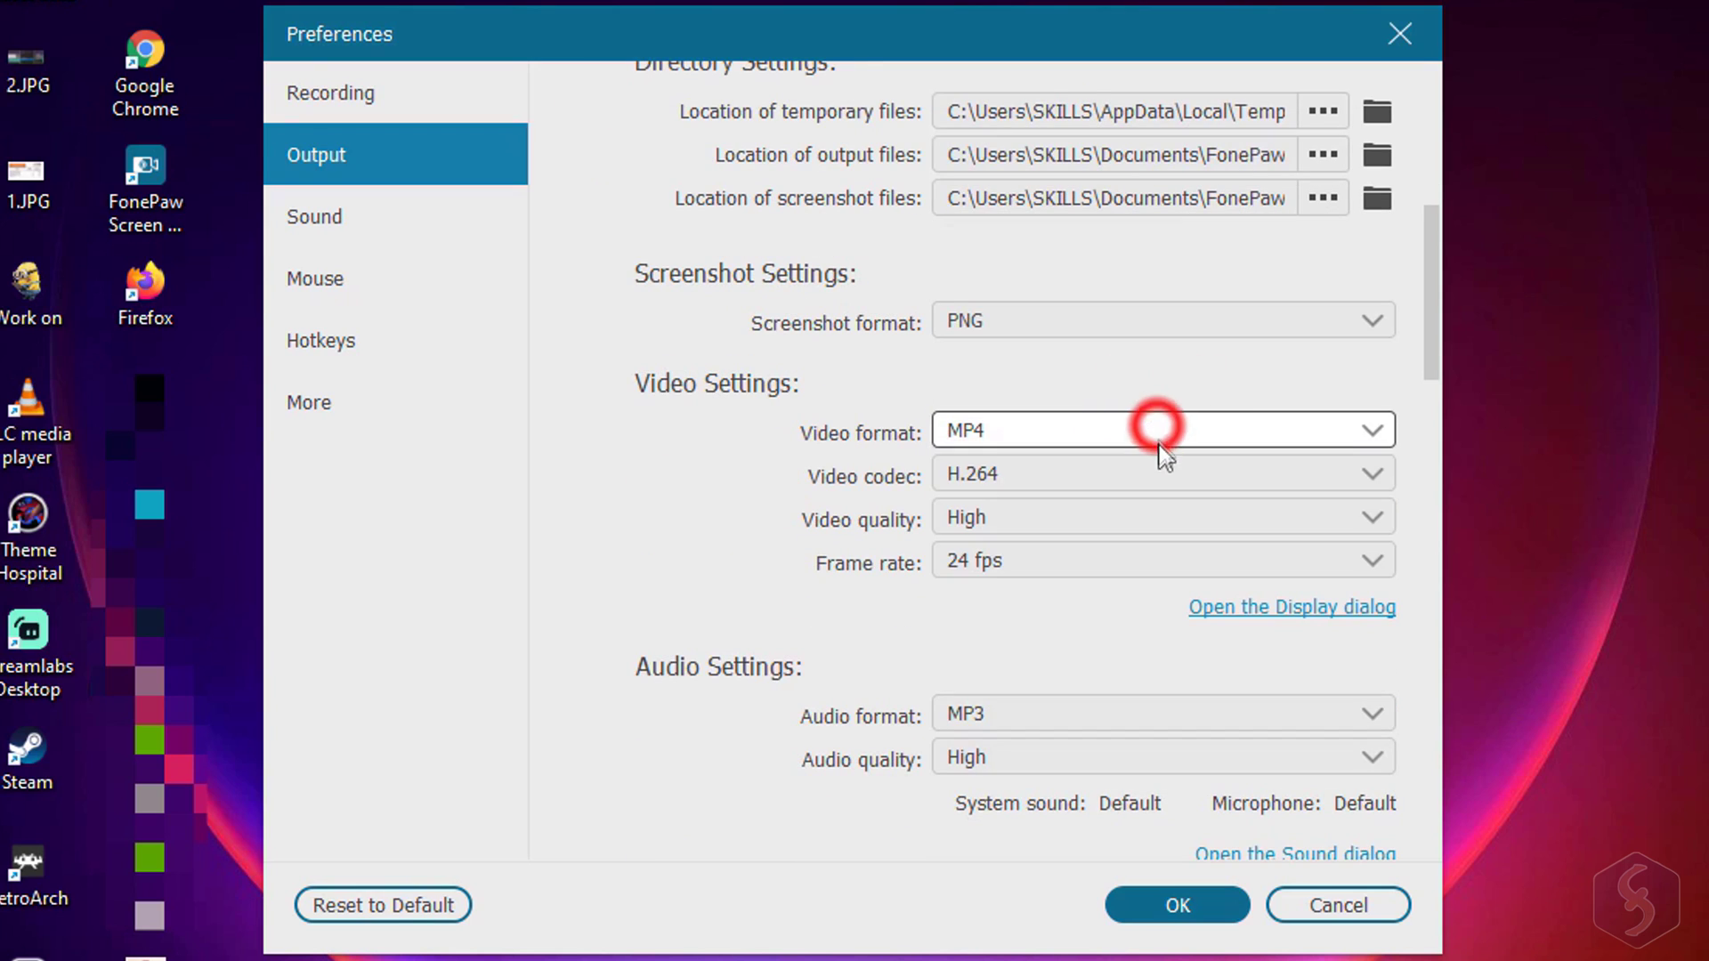
{"action": "left_click", "coordinate": [1161, 472]}
{"action": "left_click", "coordinate": [1163, 474]}
{"action": "left_click", "coordinate": [1170, 518]}
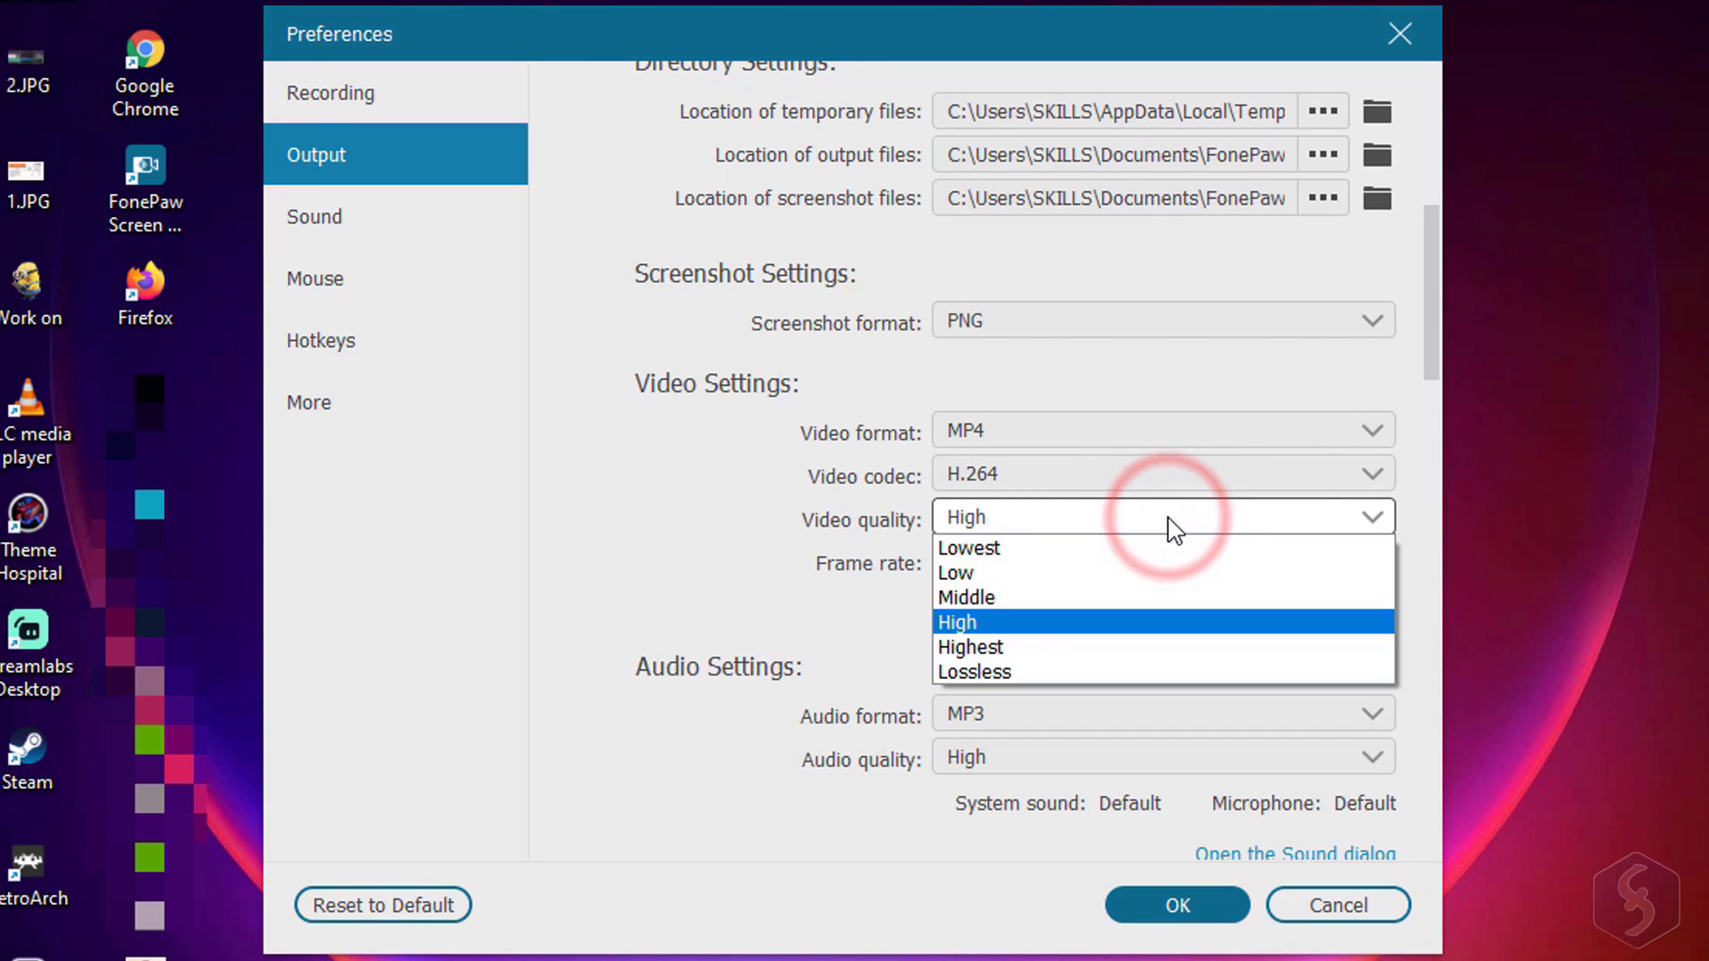
{"action": "left_click", "coordinate": [1166, 519]}
{"action": "left_click", "coordinate": [1162, 560]}
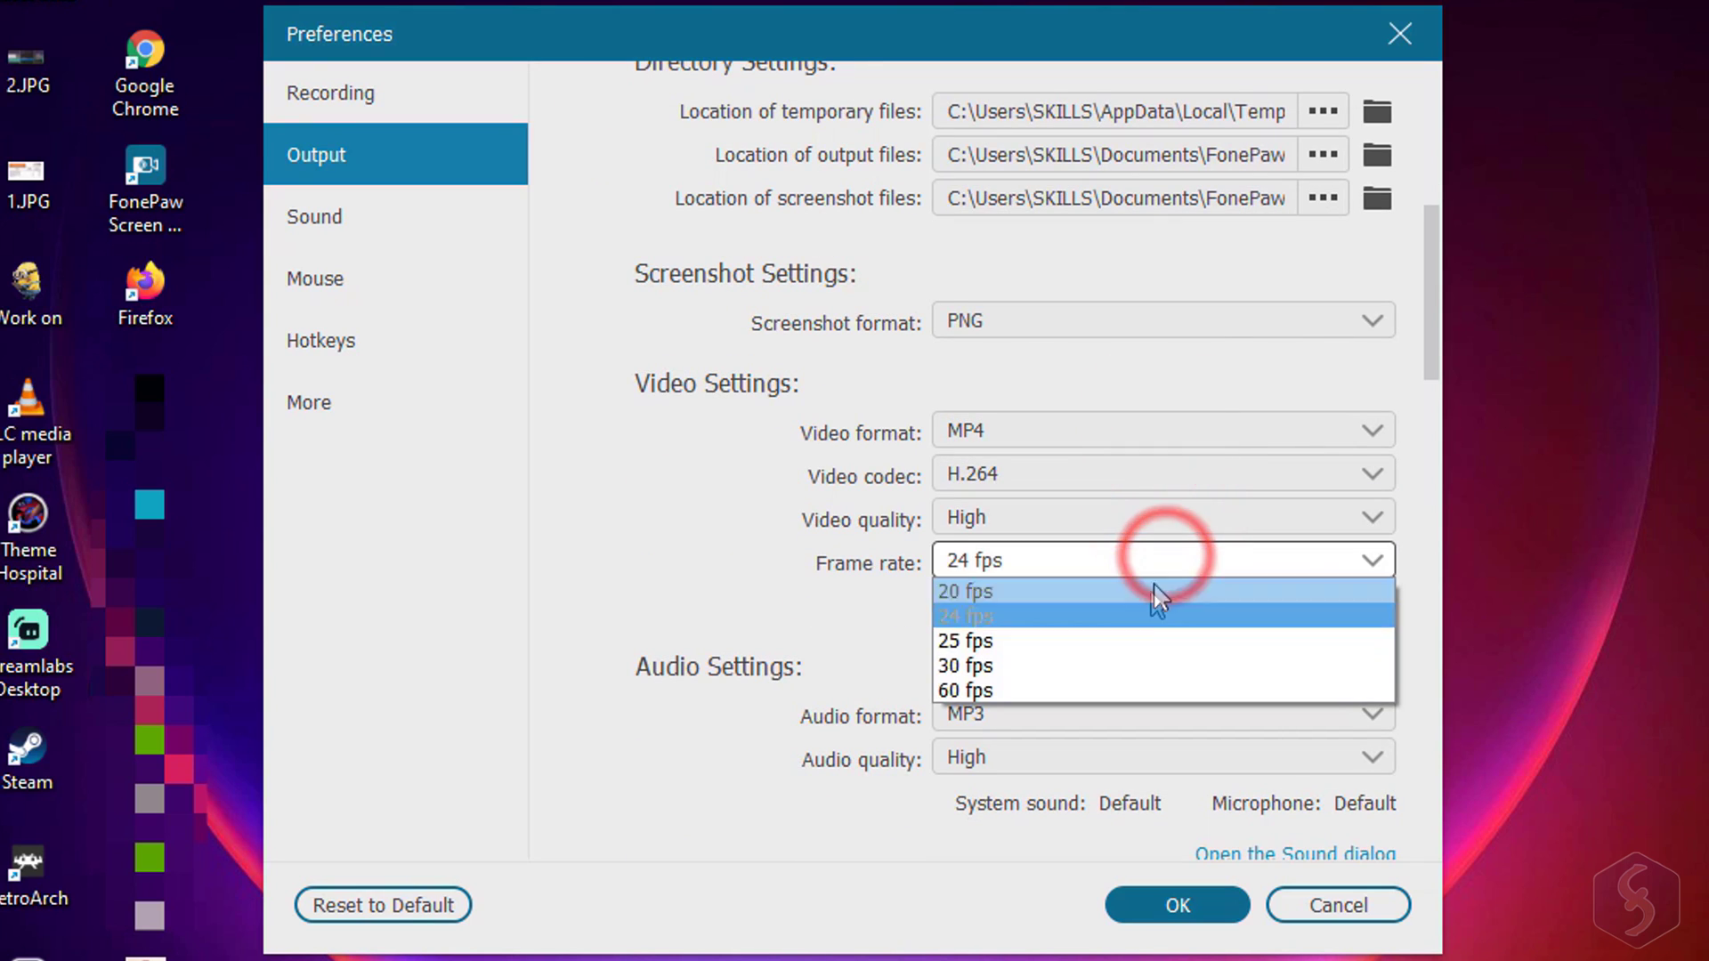
{"action": "left_click", "coordinate": [891, 640]}
Review audio format and quality (MP3, High), then look at the mouse click-highlight colour options
{"action": "scroll", "coordinate": [890, 641], "scroll_direction": "down", "scroll_amount": 2}
{"action": "left_click", "coordinate": [1140, 534]}
{"action": "left_click", "coordinate": [1142, 528]}
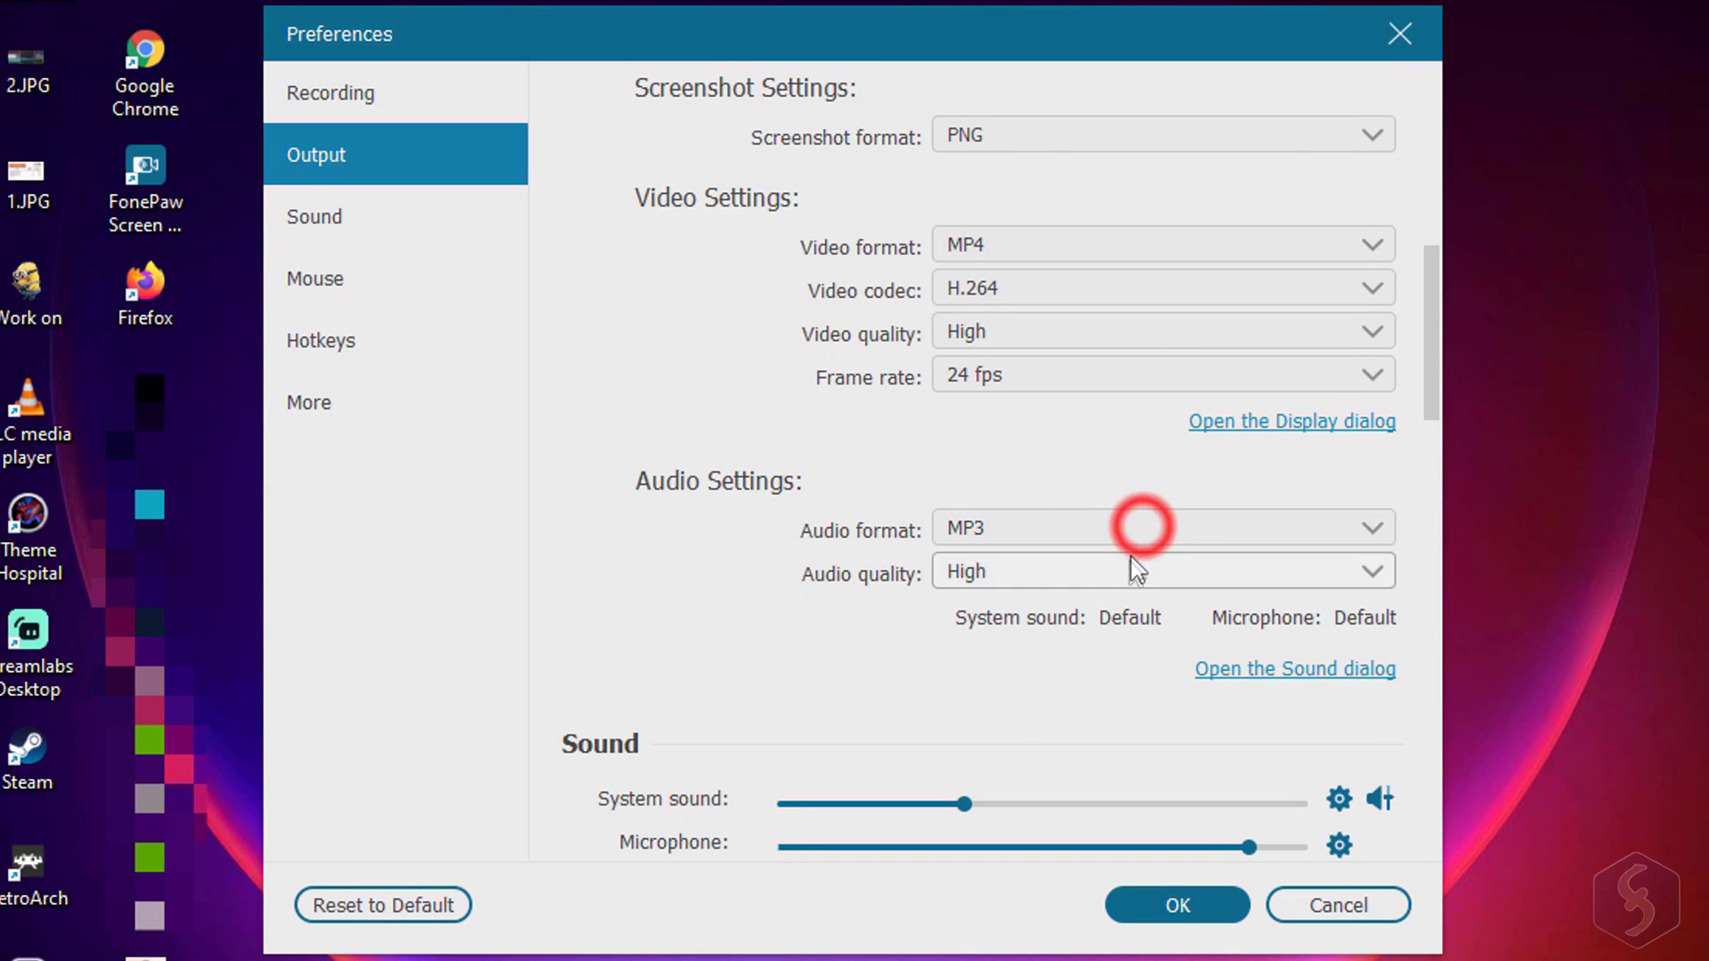
{"action": "left_click", "coordinate": [1136, 572]}
{"action": "left_click", "coordinate": [1136, 574]}
{"action": "scroll", "coordinate": [988, 494], "scroll_direction": "down", "scroll_amount": 5}
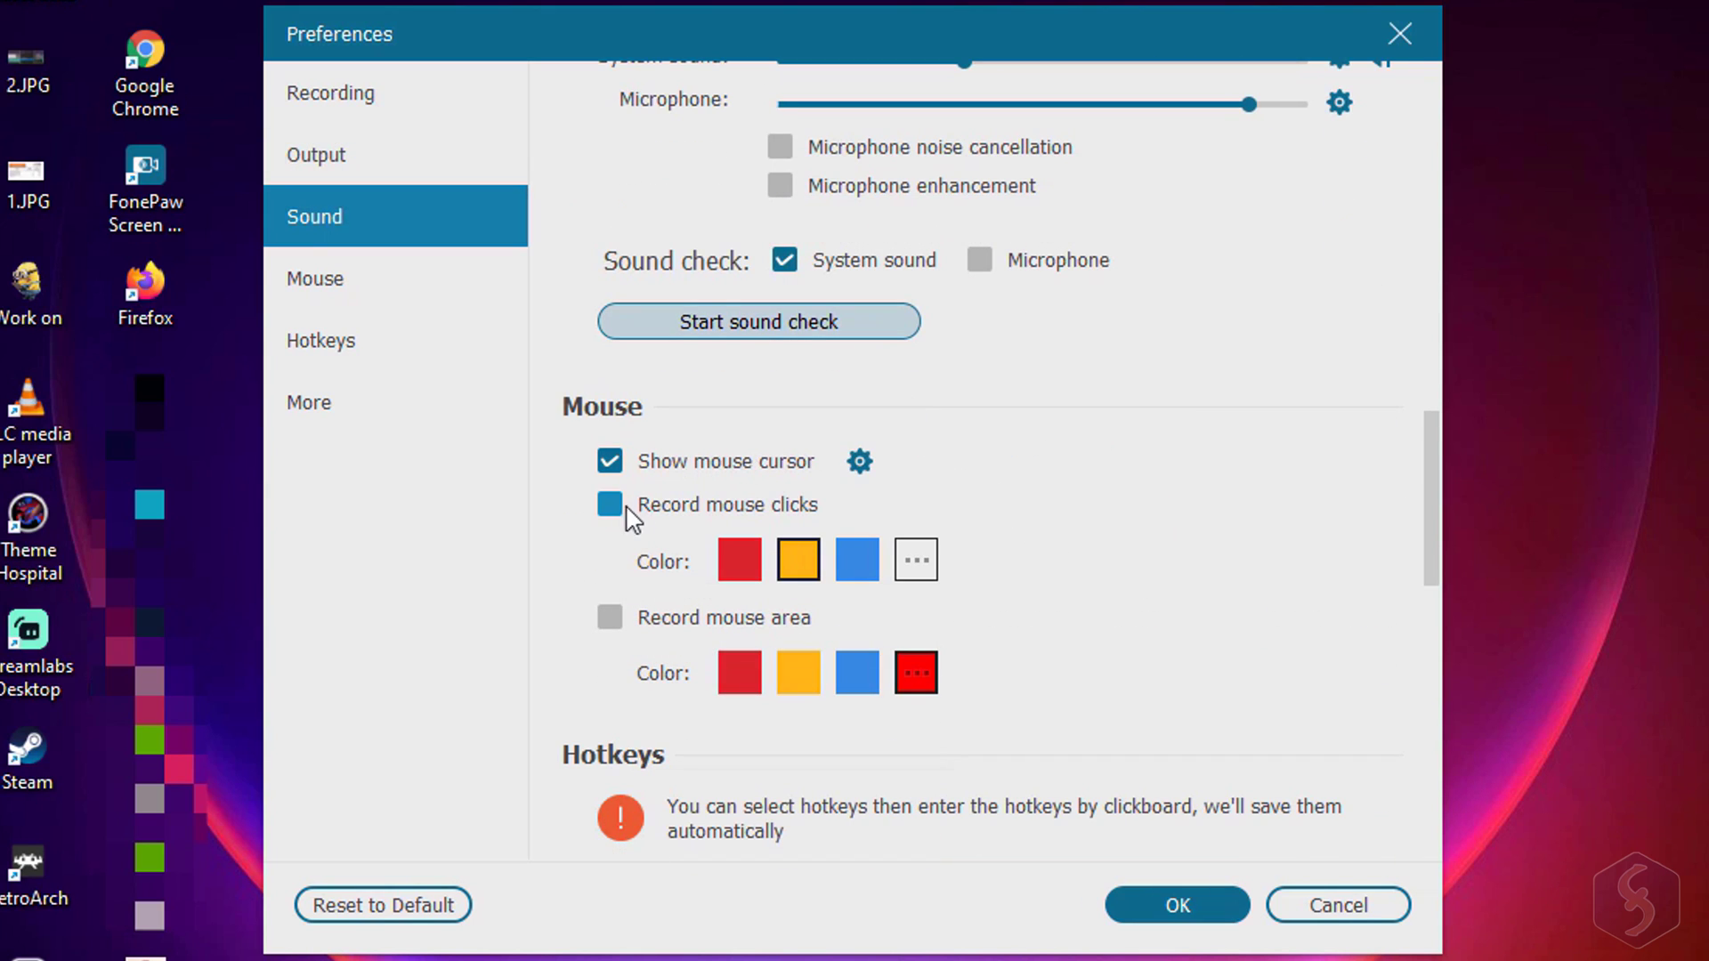
{"action": "left_click", "coordinate": [915, 566]}
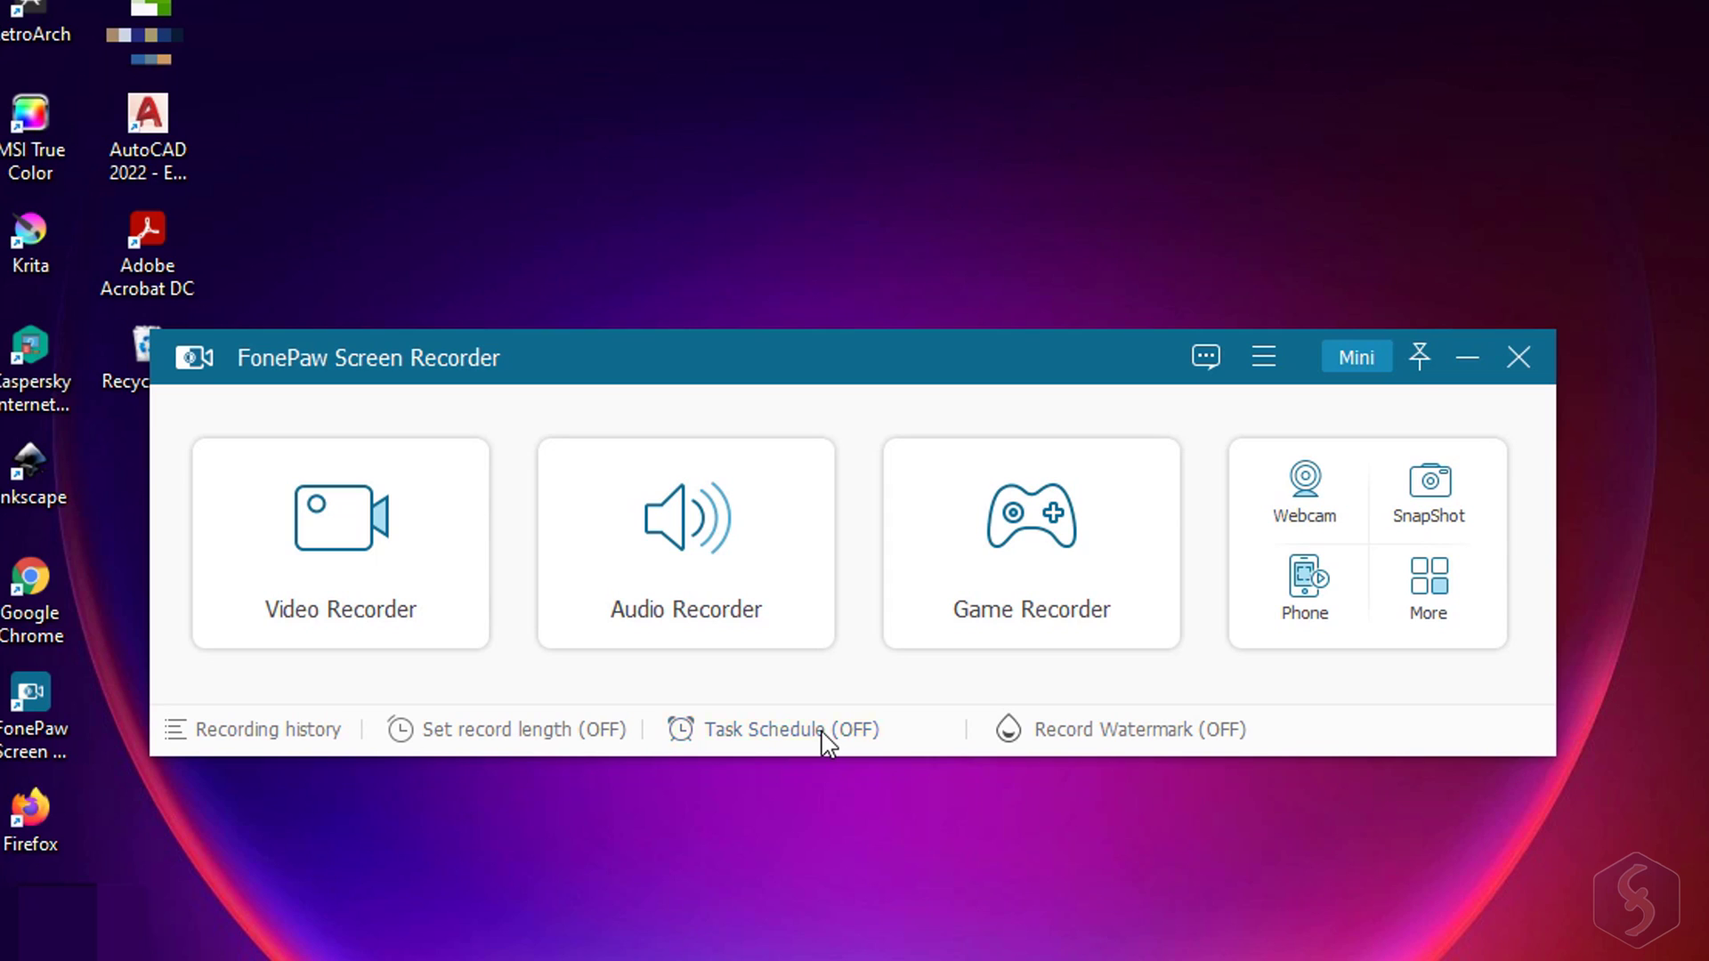
Add a scheduled task named New task and set its start year to 2021
{"action": "left_click", "coordinate": [823, 734]}
{"action": "left_click", "coordinate": [838, 397]}
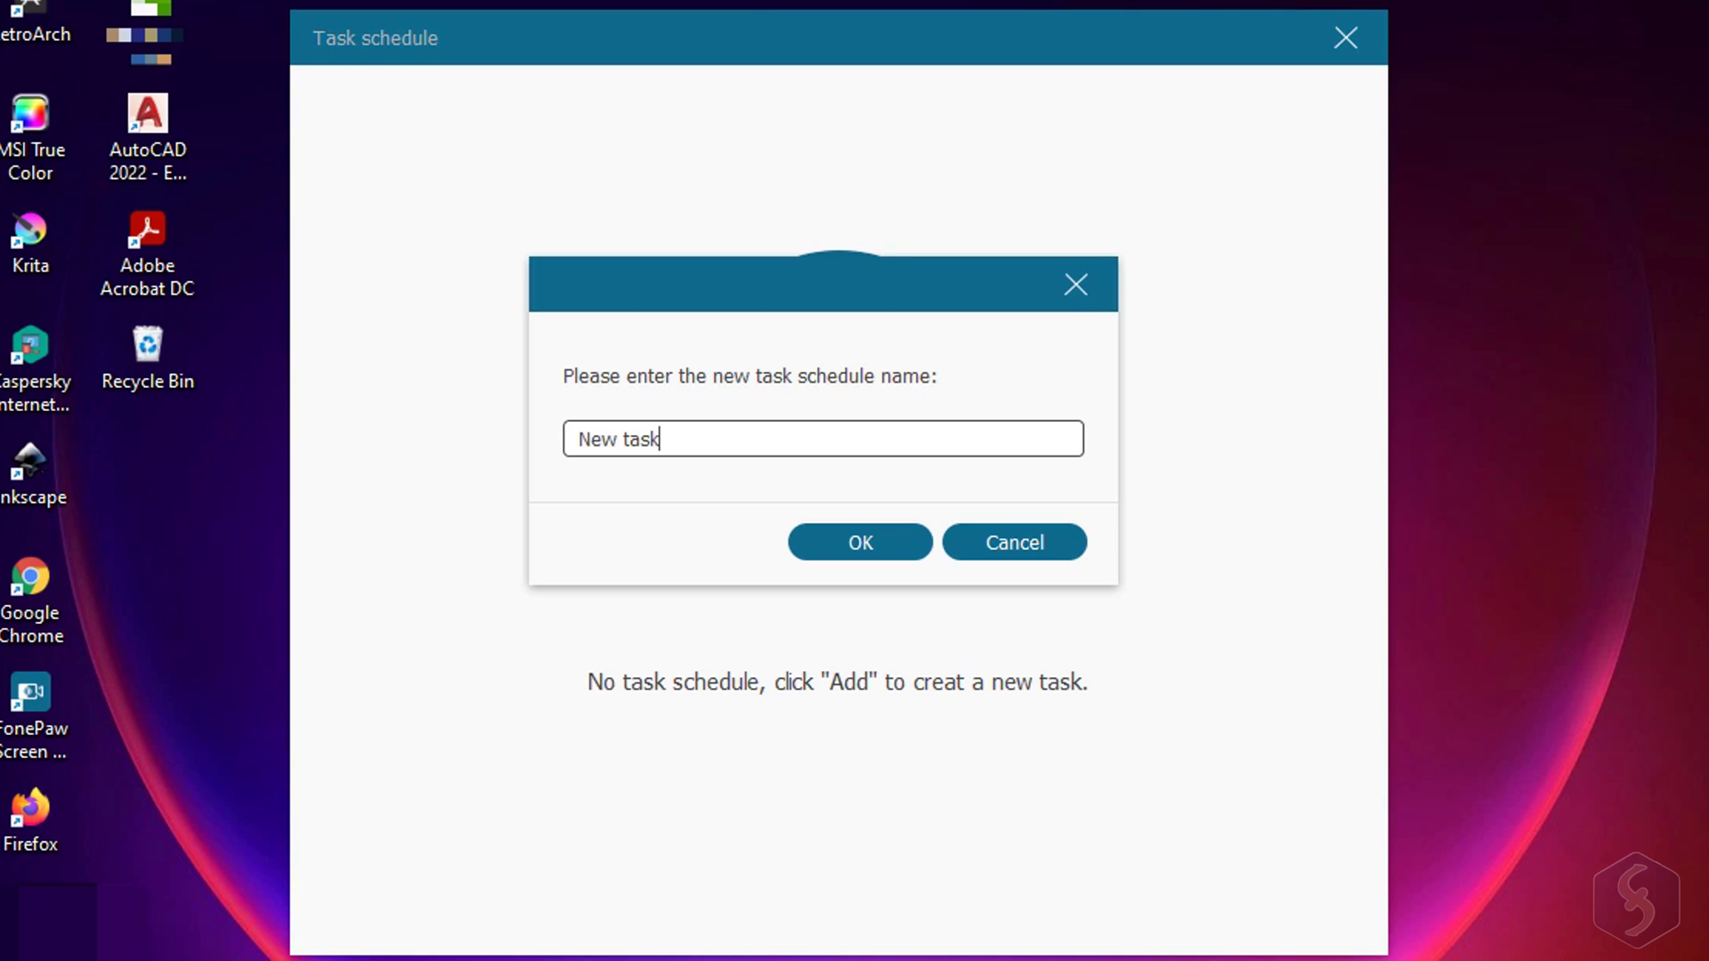
{"action": "left_click", "coordinate": [863, 542]}
{"action": "left_click", "coordinate": [763, 245]}
Try weekly repeat and looping on the task, then turn both back off
{"action": "left_click", "coordinate": [336, 298]}
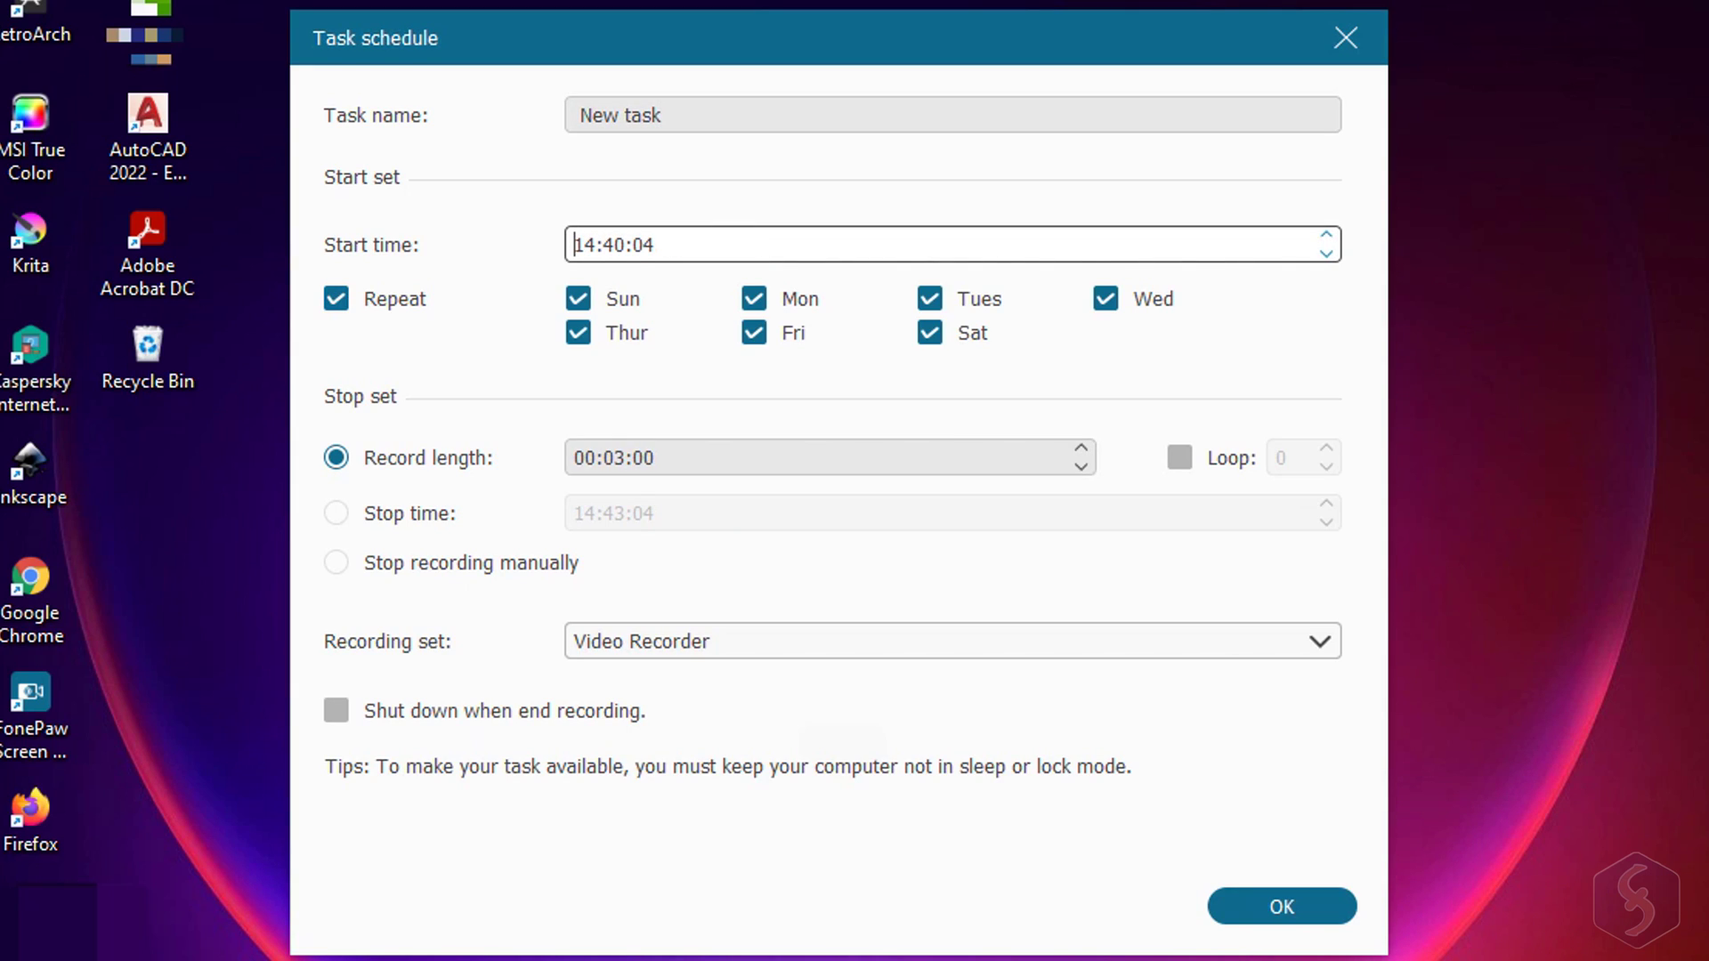
{"action": "left_click", "coordinate": [335, 299]}
{"action": "left_click", "coordinate": [1326, 447]}
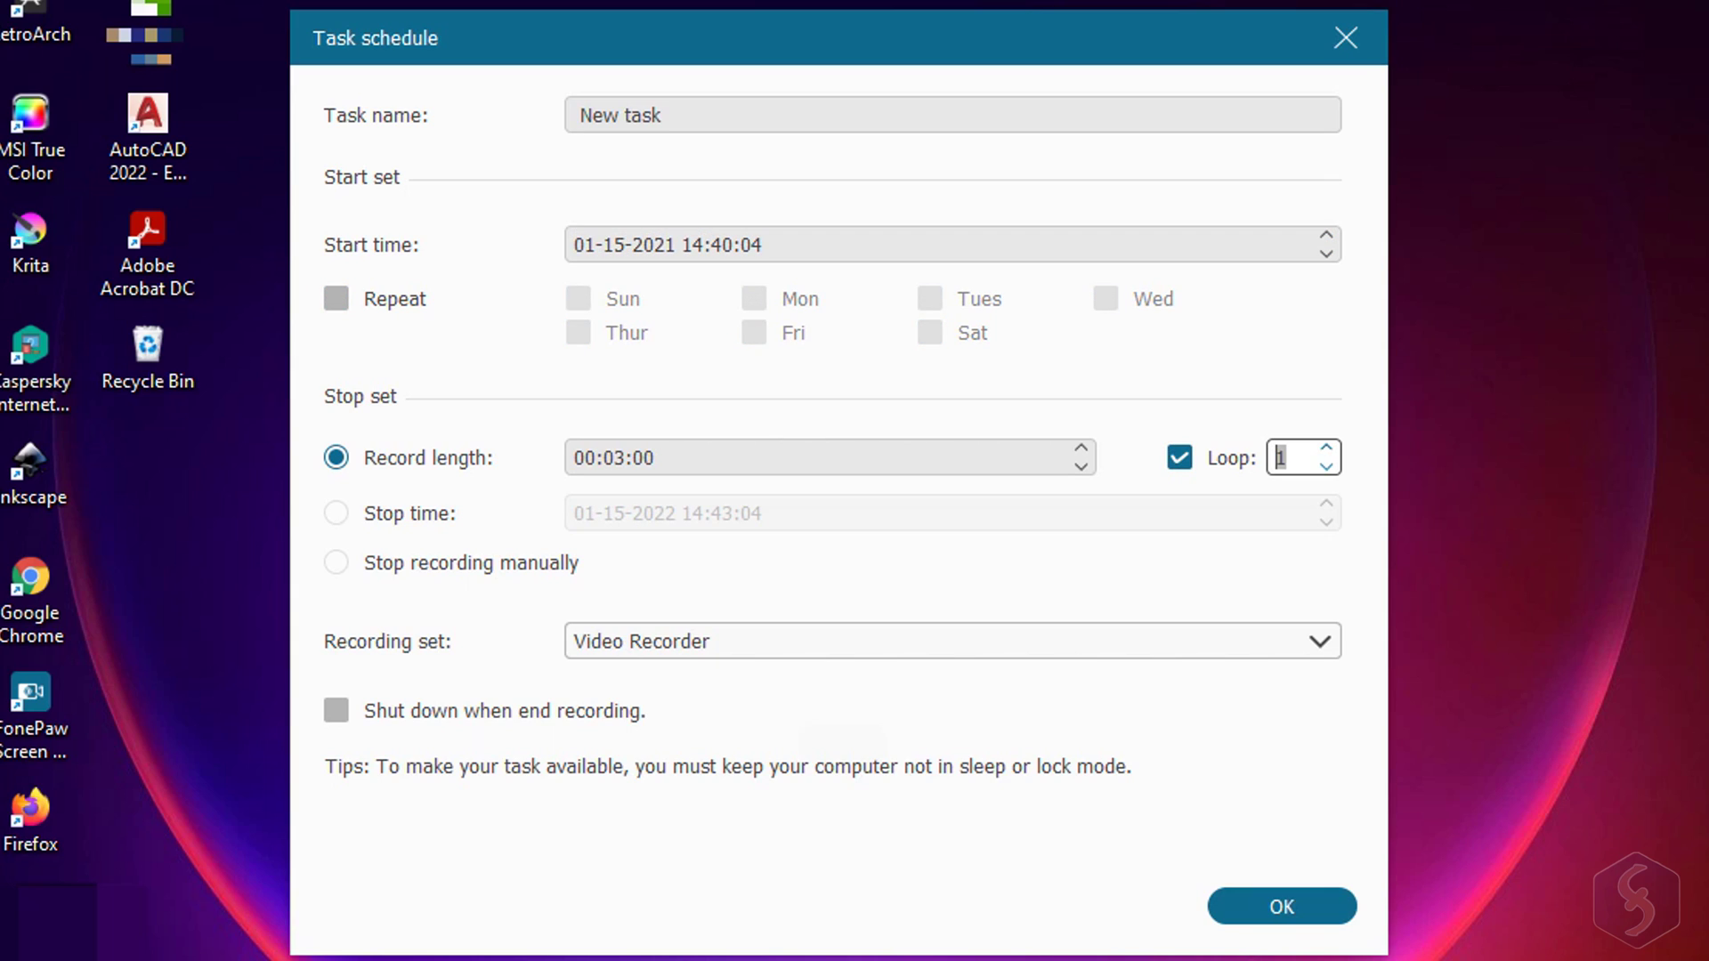
{"action": "left_click", "coordinate": [1179, 458]}
{"action": "left_click", "coordinate": [819, 458]}
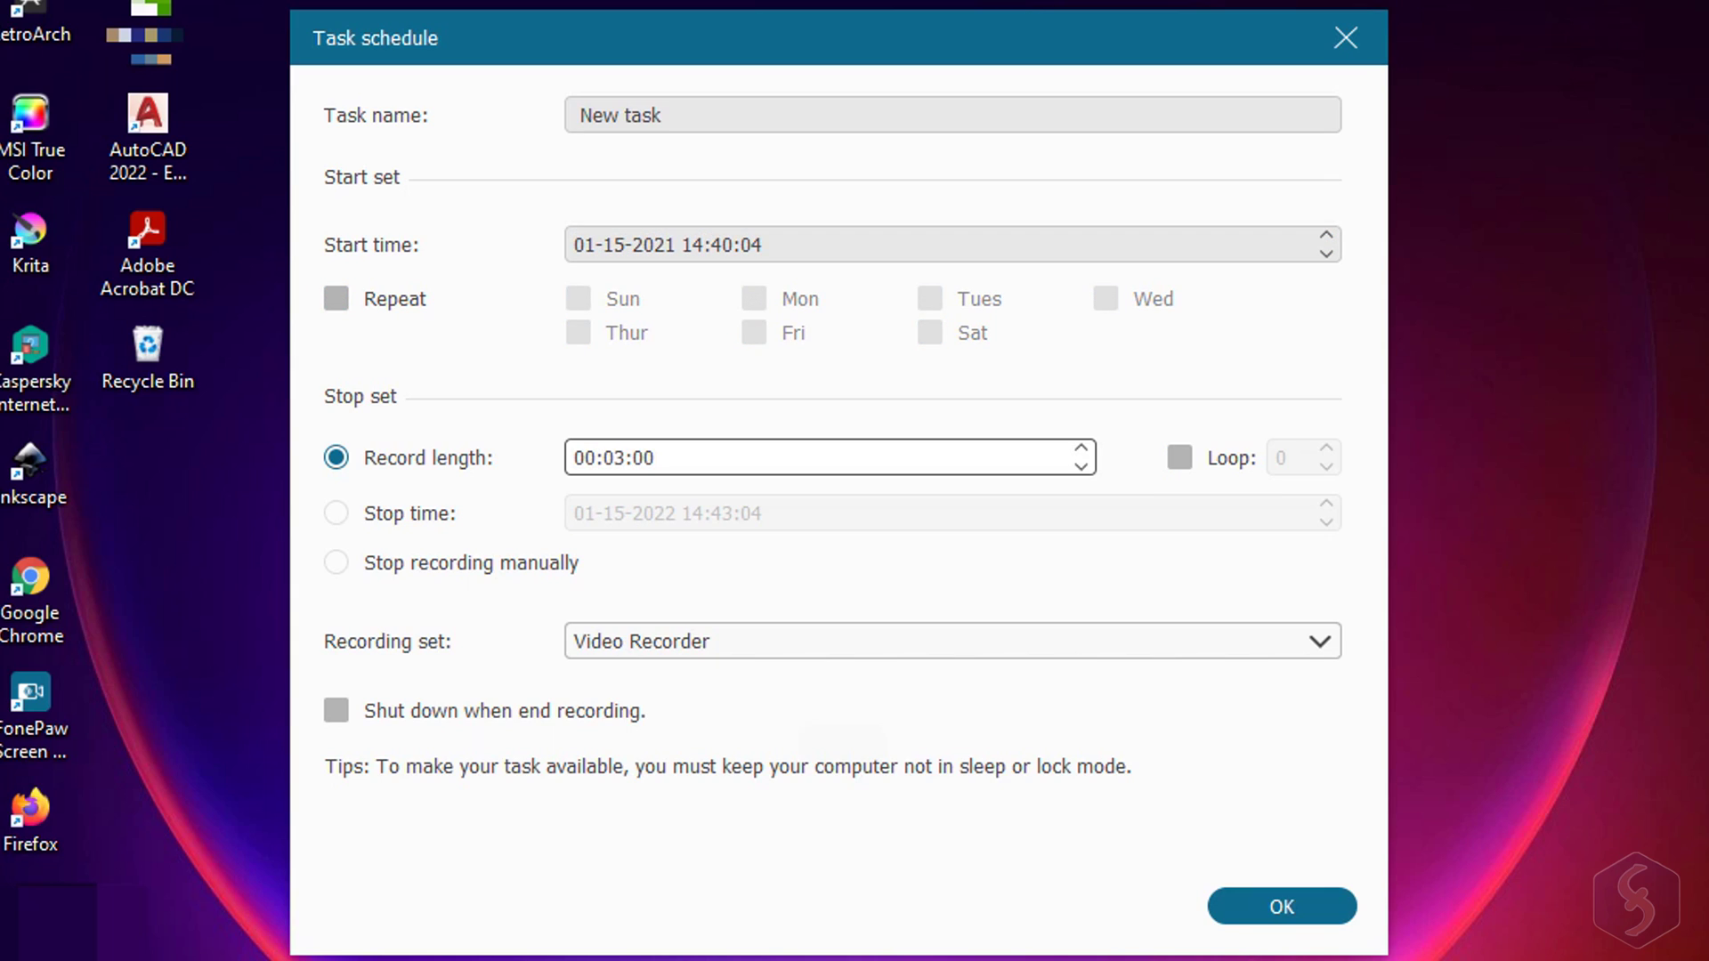
Make the task stop only when recording is stopped manually and view the recording set choices
{"action": "left_click", "coordinate": [335, 512]}
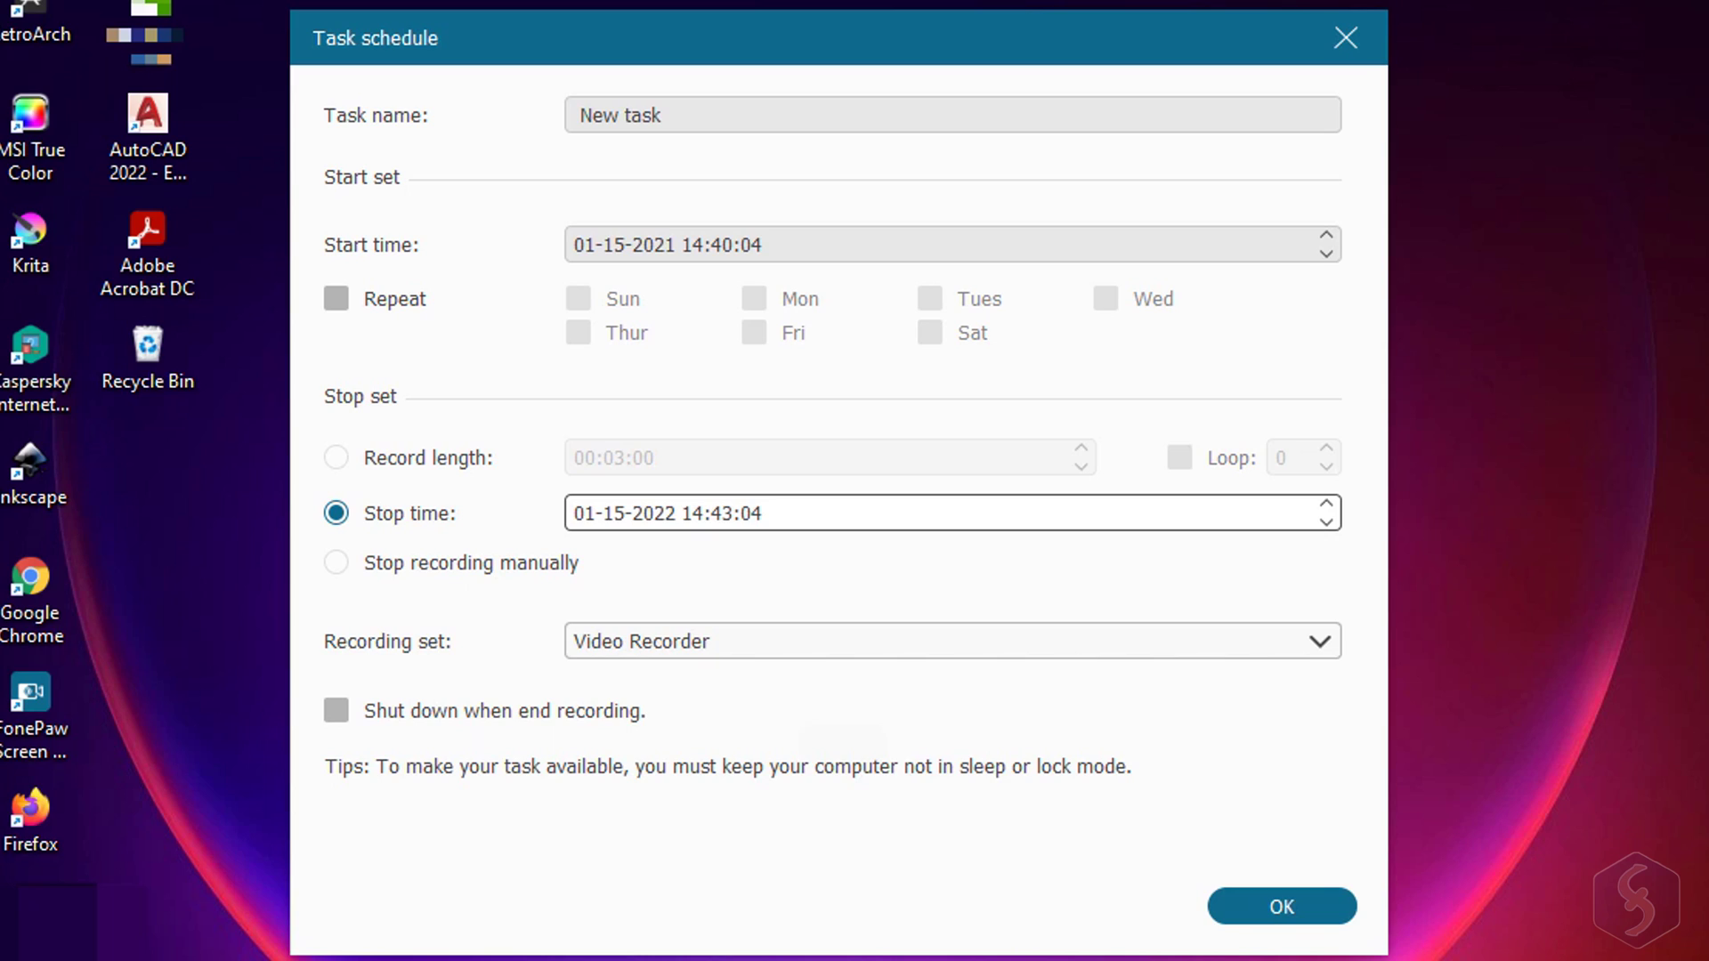
{"action": "left_click", "coordinate": [336, 563]}
{"action": "left_click", "coordinate": [623, 114]}
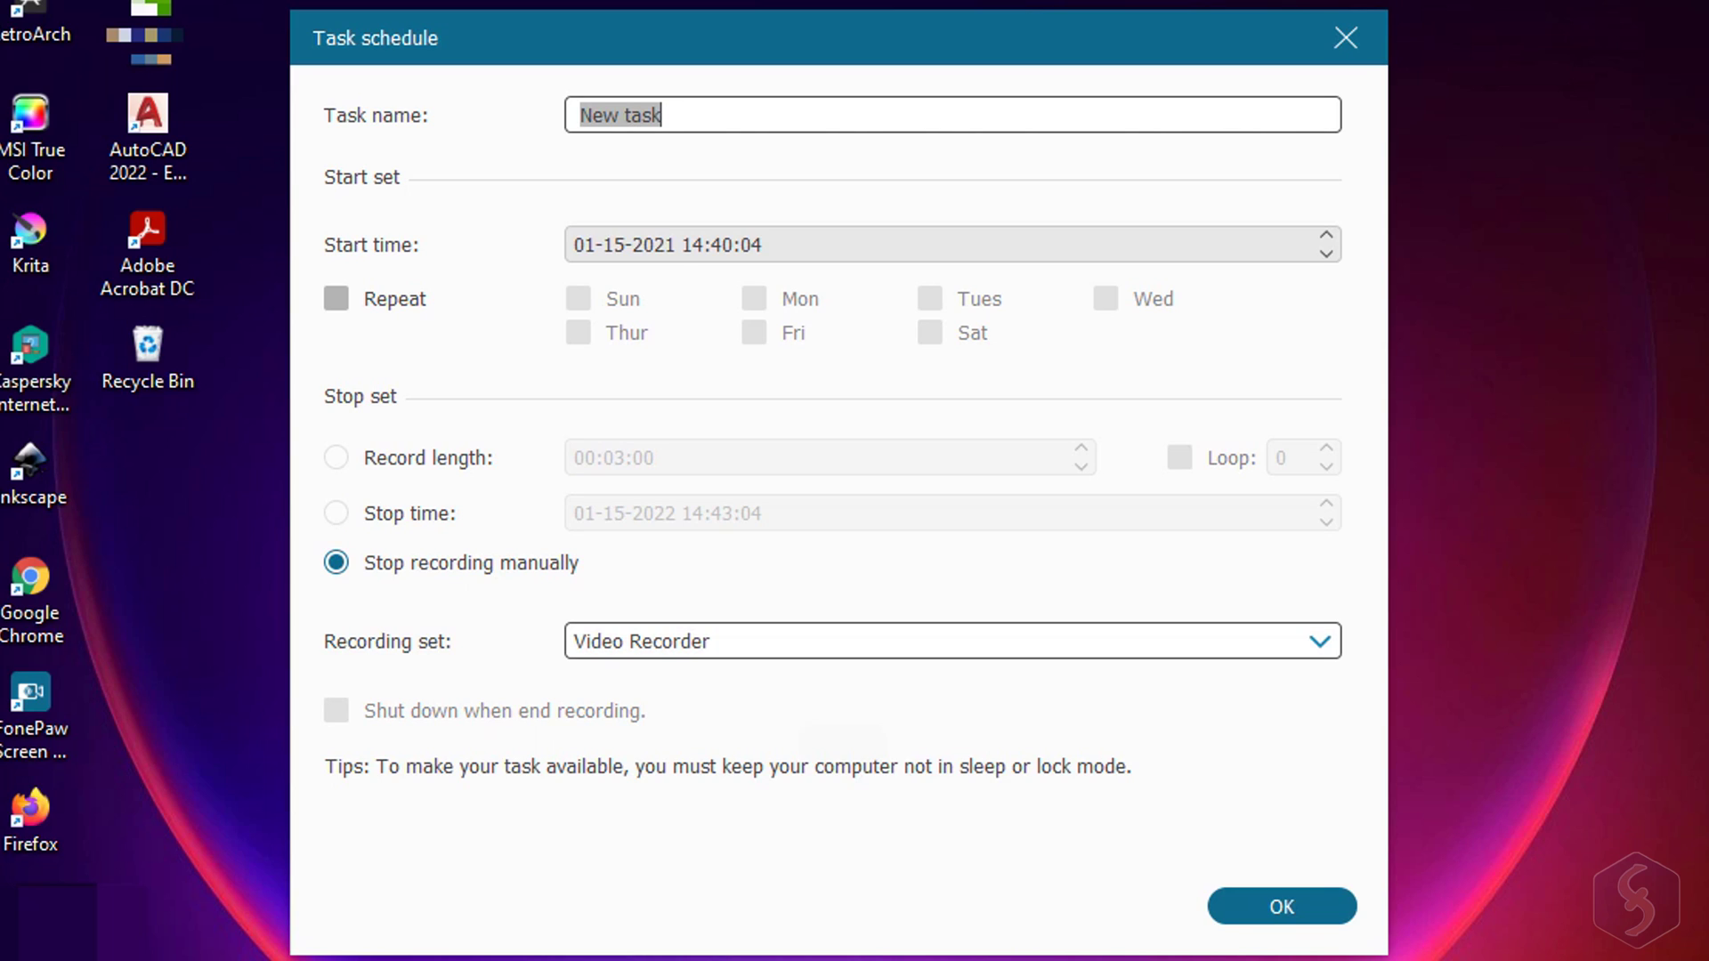
{"action": "left_click", "coordinate": [1320, 640]}
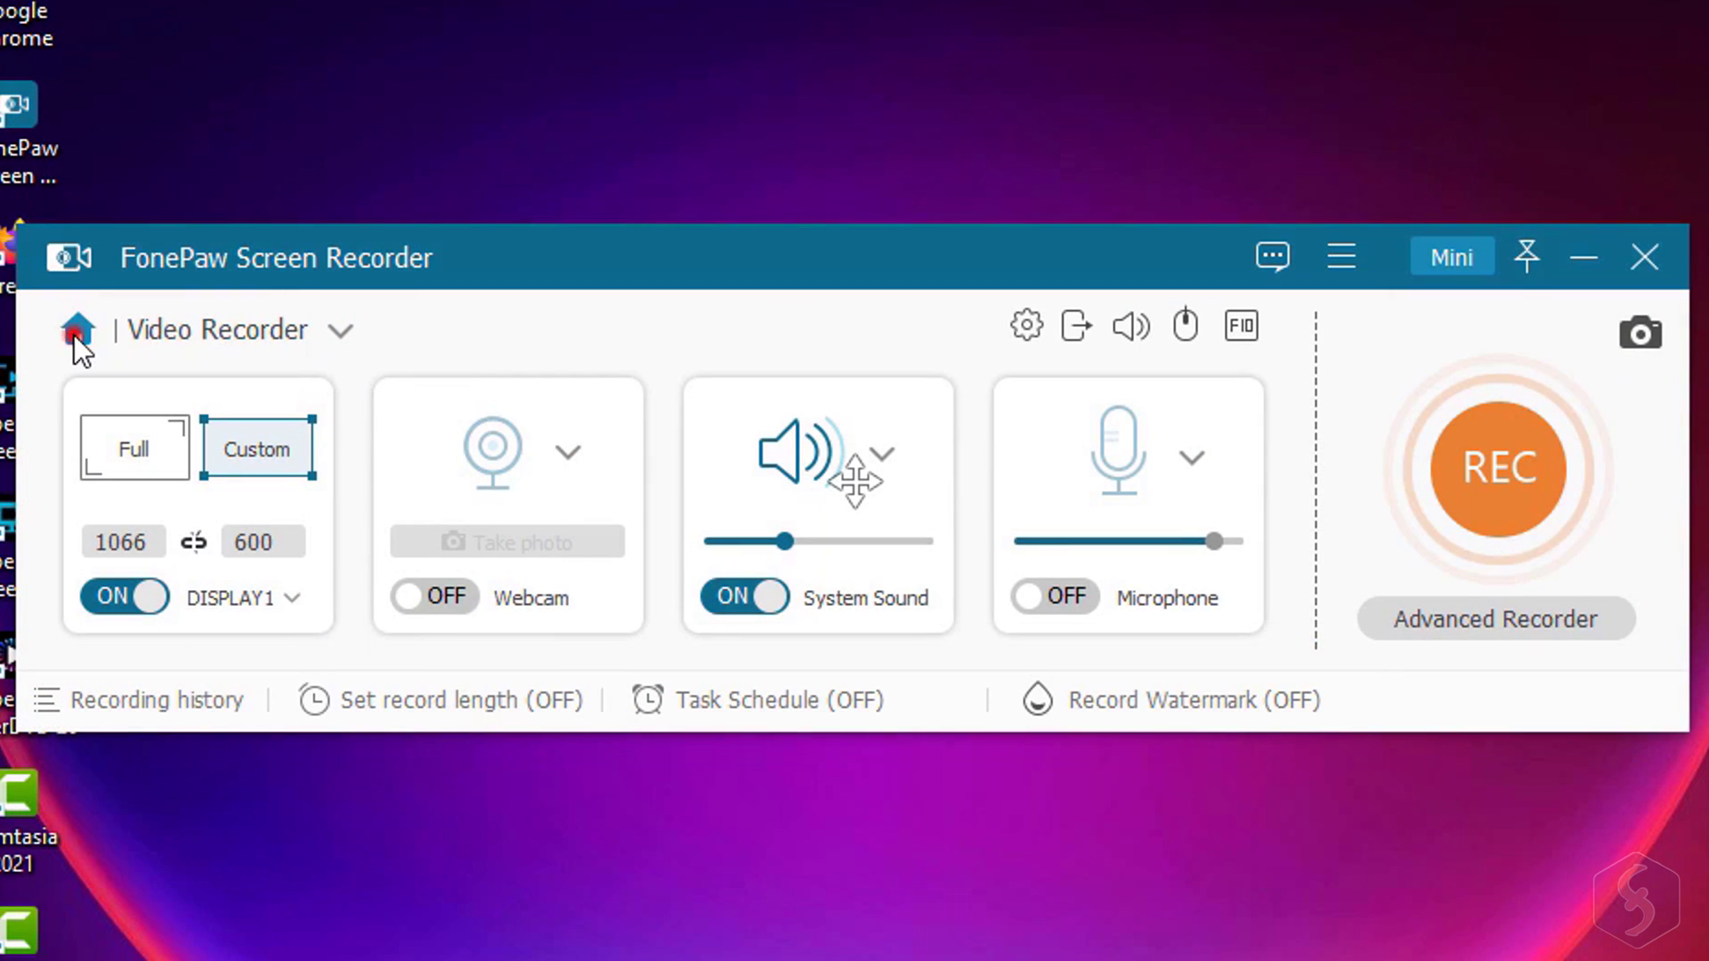
Return home, open the Phone recorder and choose iOS Recorder to show the WiFi Connection page
{"action": "left_click", "coordinate": [75, 333]}
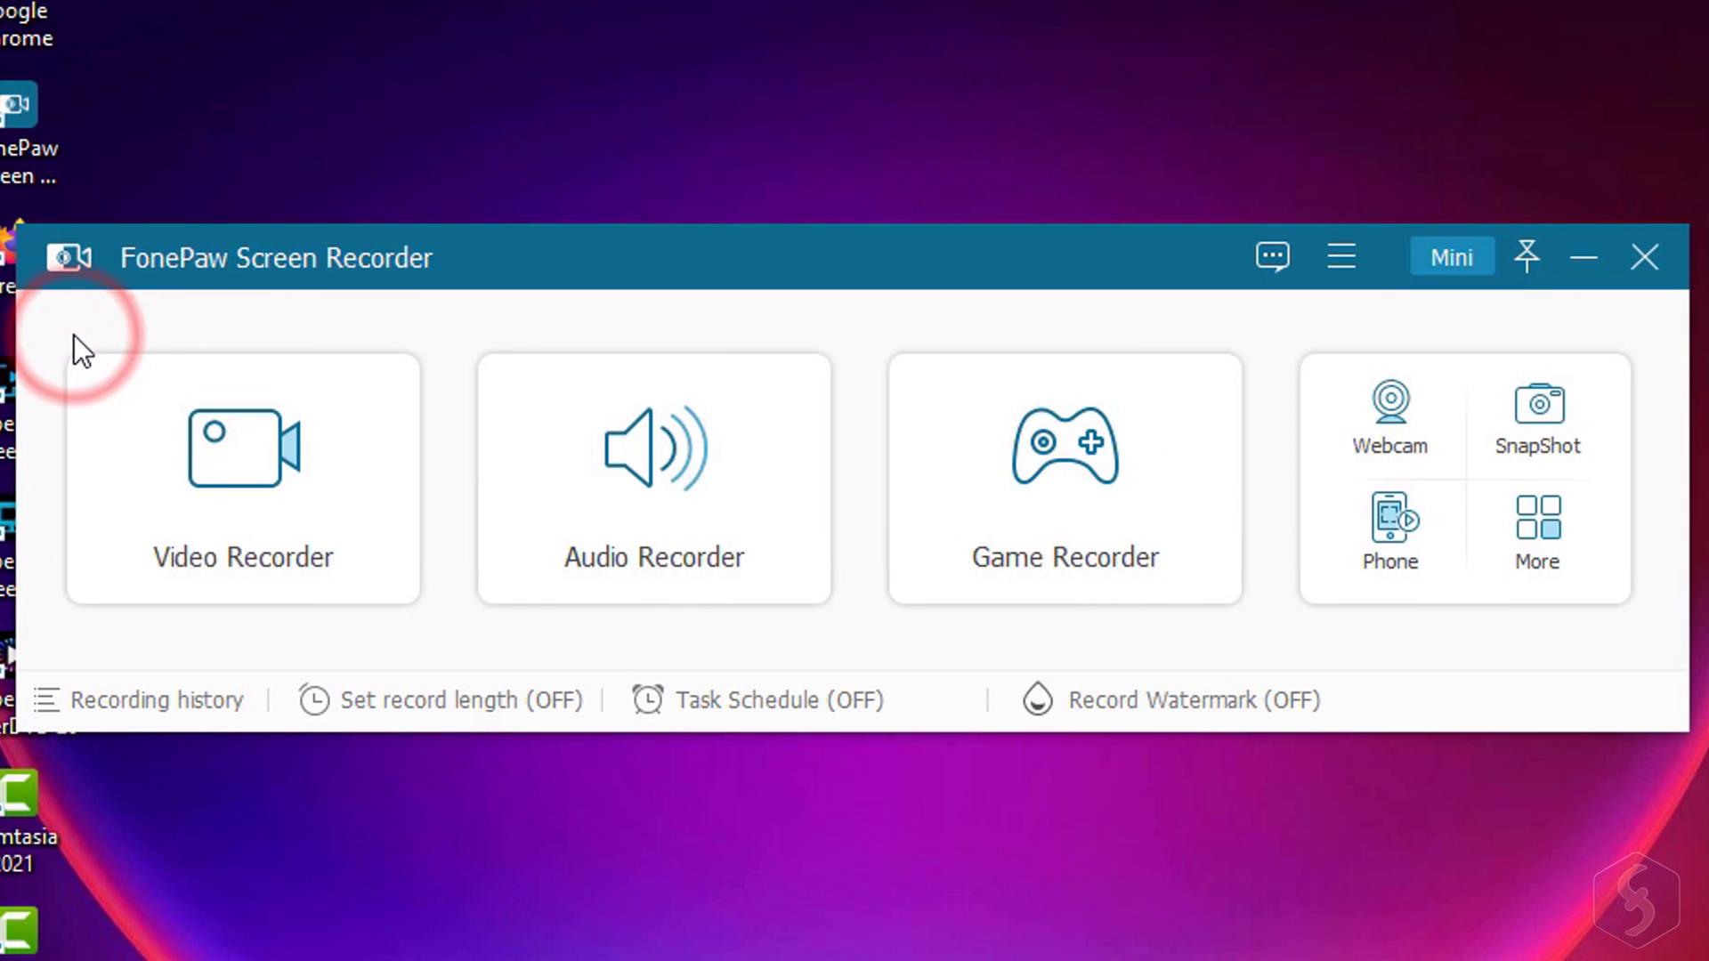
{"action": "left_click", "coordinate": [1406, 546]}
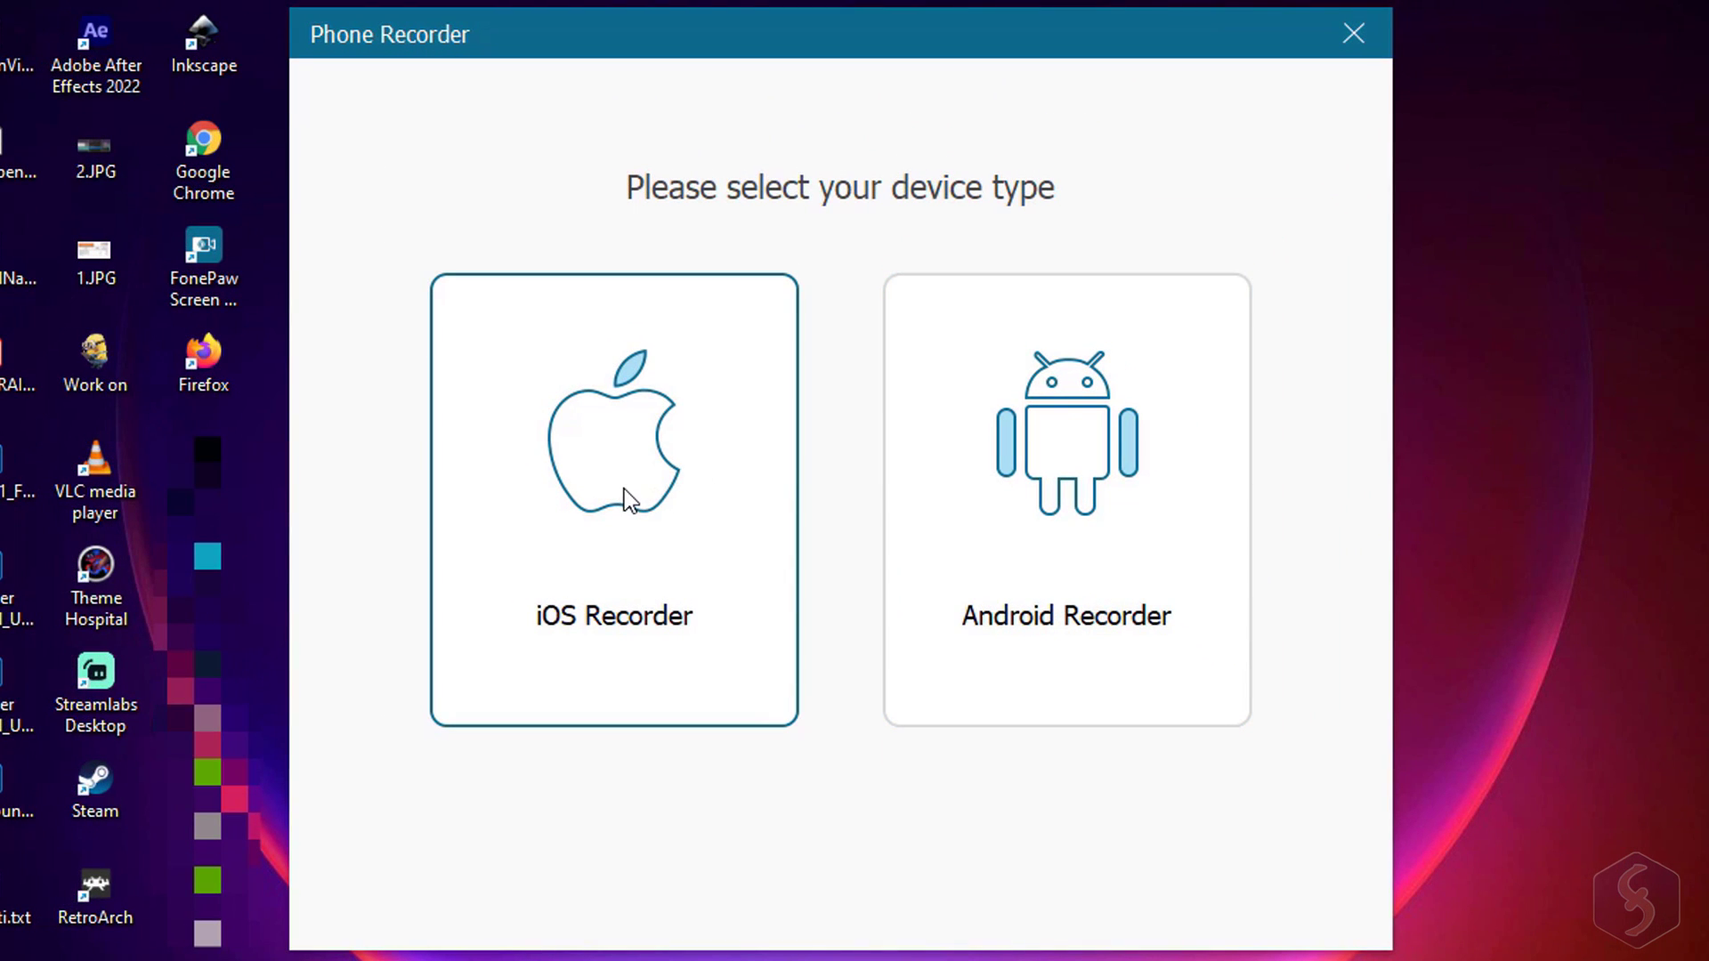
{"action": "left_click", "coordinate": [623, 489]}
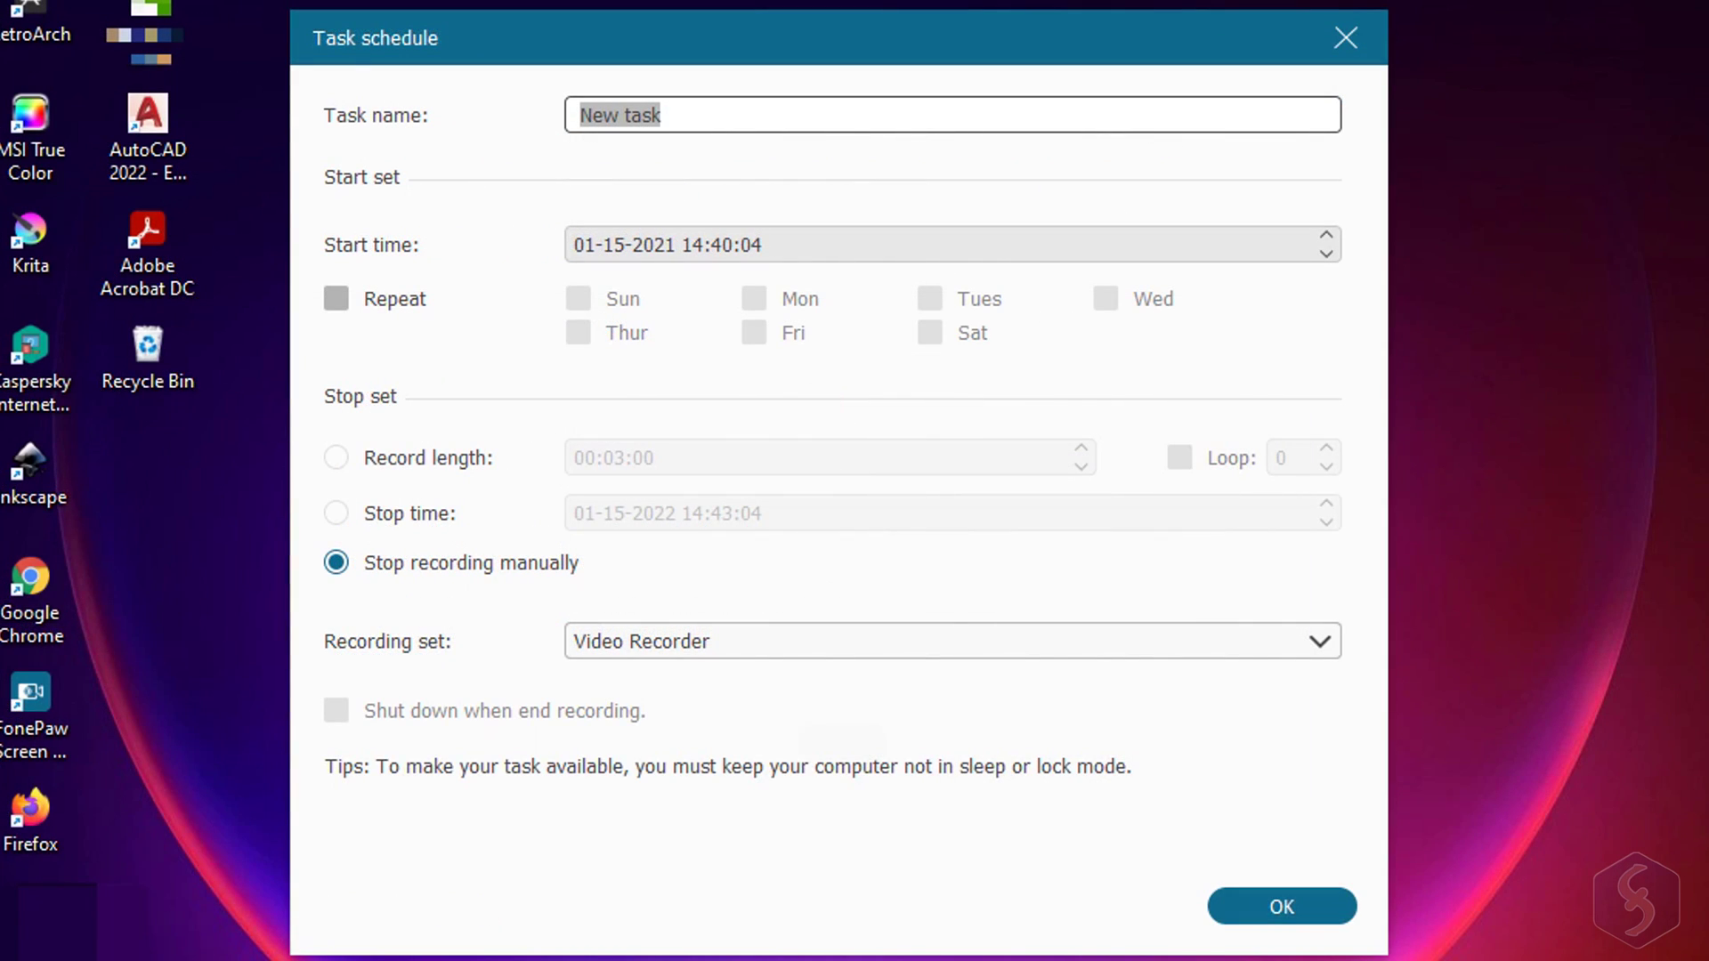
Save New task with OK so it appears in the task schedule list with status ON
{"action": "key", "text": "Return"}
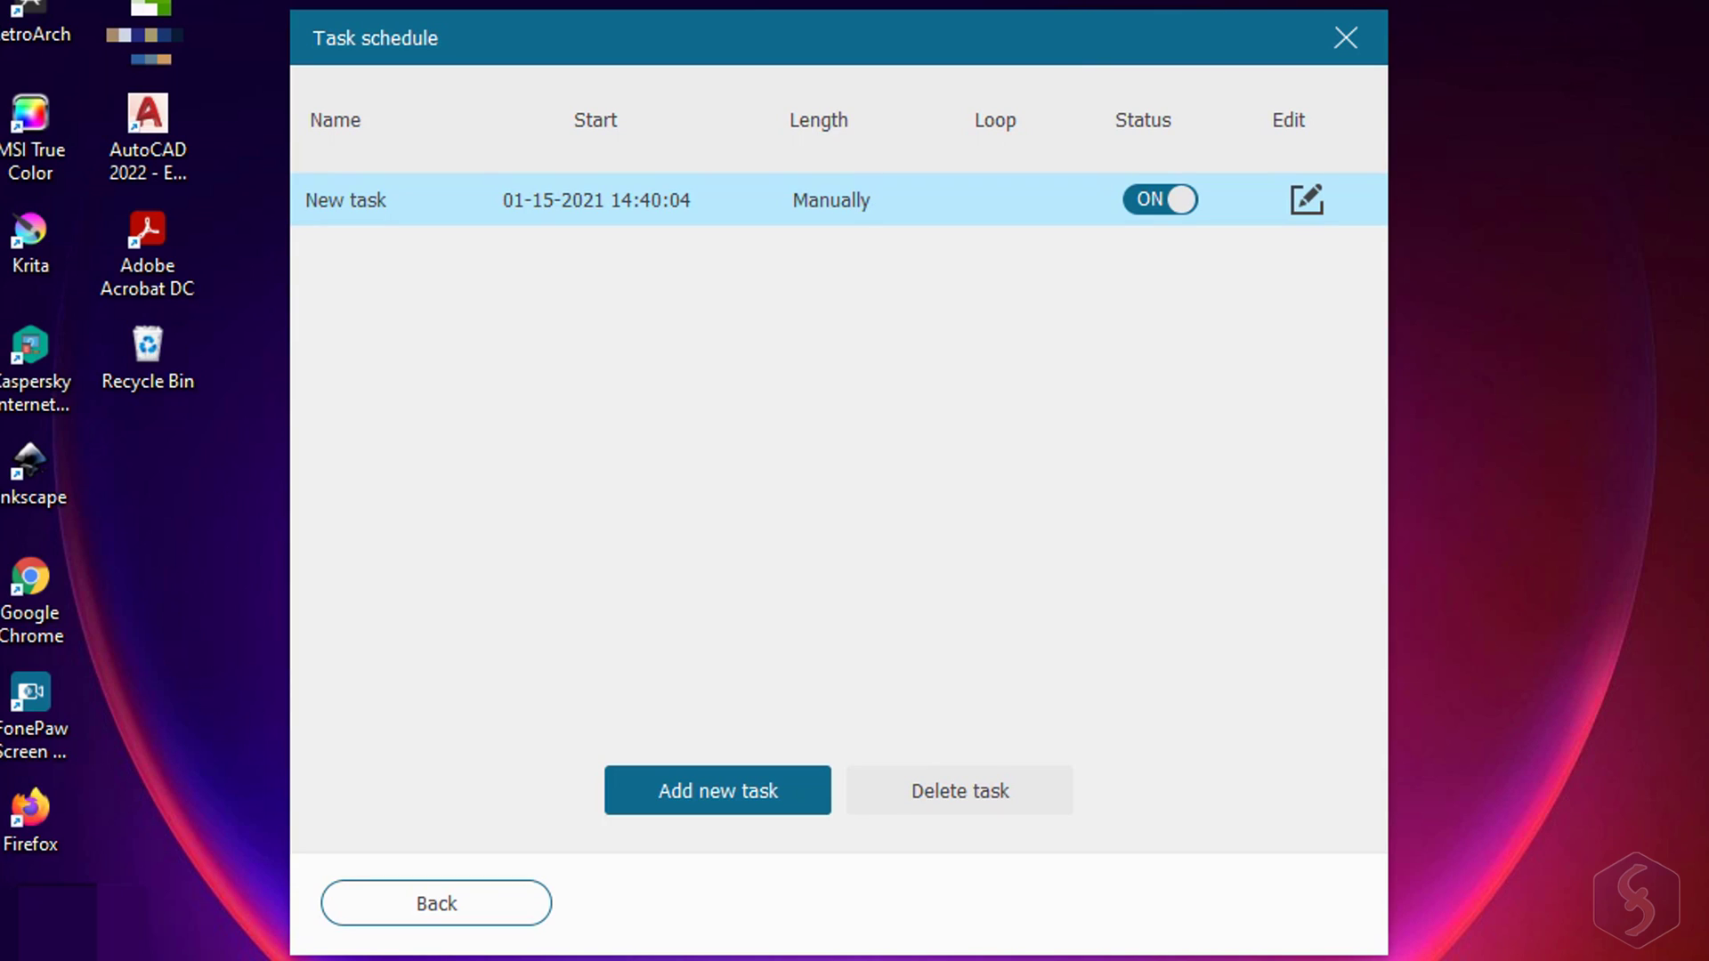